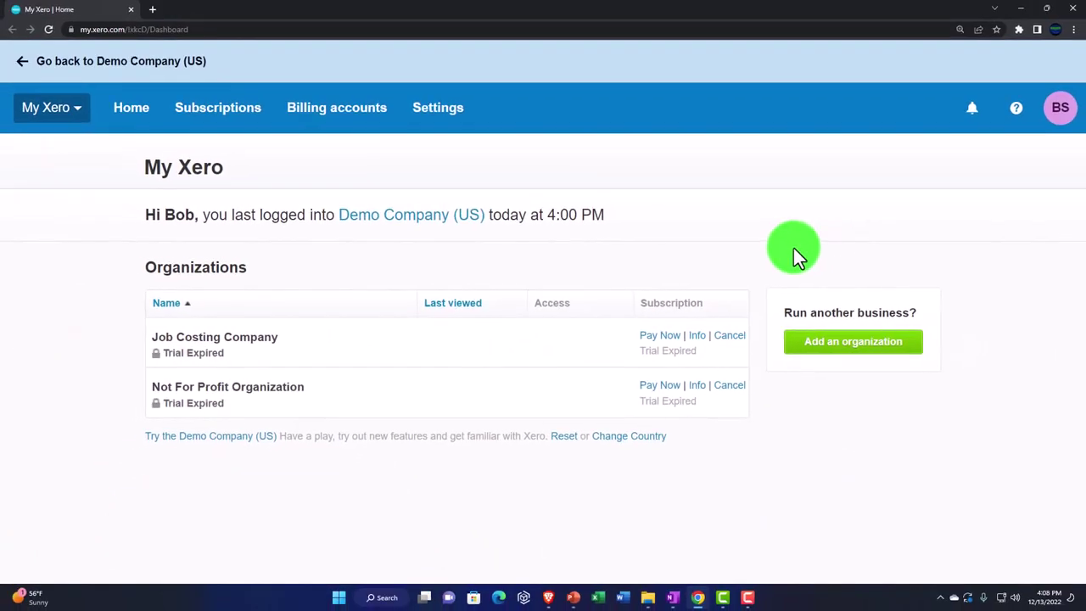
# - Reset the demo company's data and hide the introductory demo notice on its dashboard
pyautogui.hotkey('ctrl', '+')
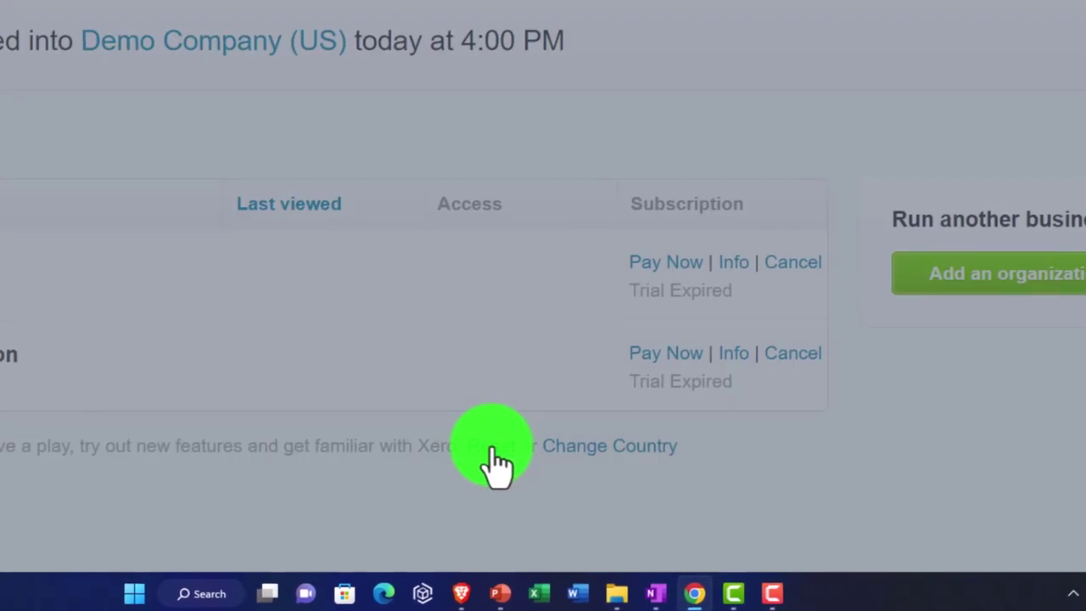
pyautogui.click(617, 447)
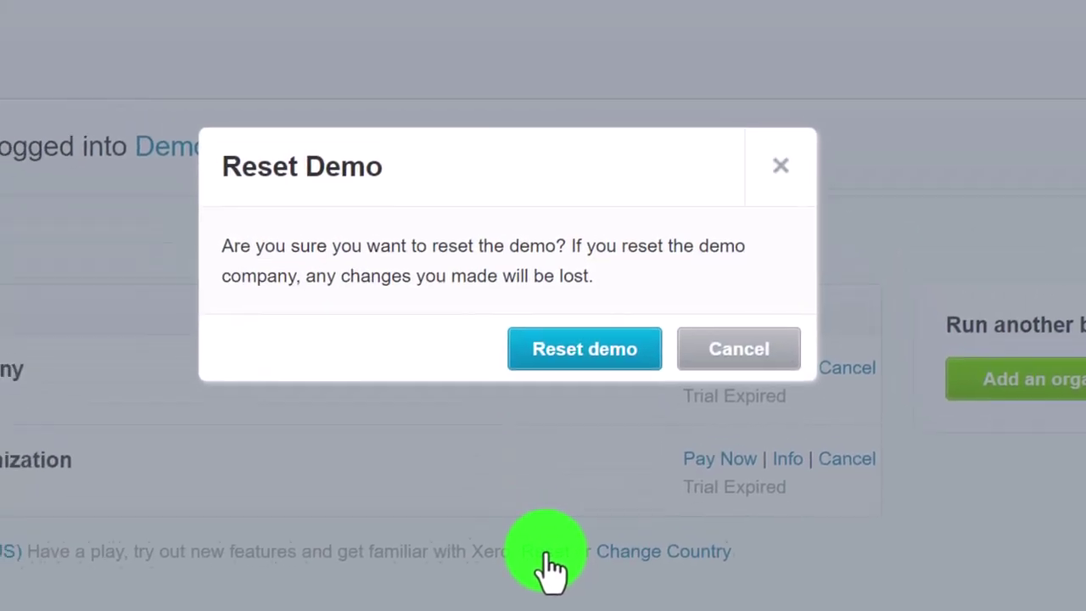
pyautogui.click(617, 389)
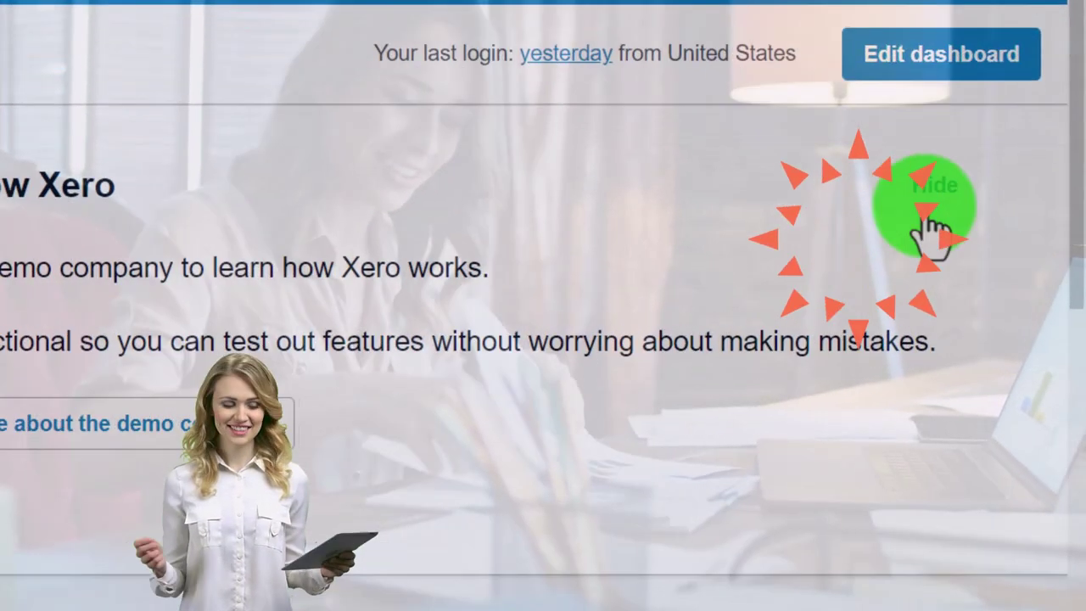
pyautogui.click(1008, 226)
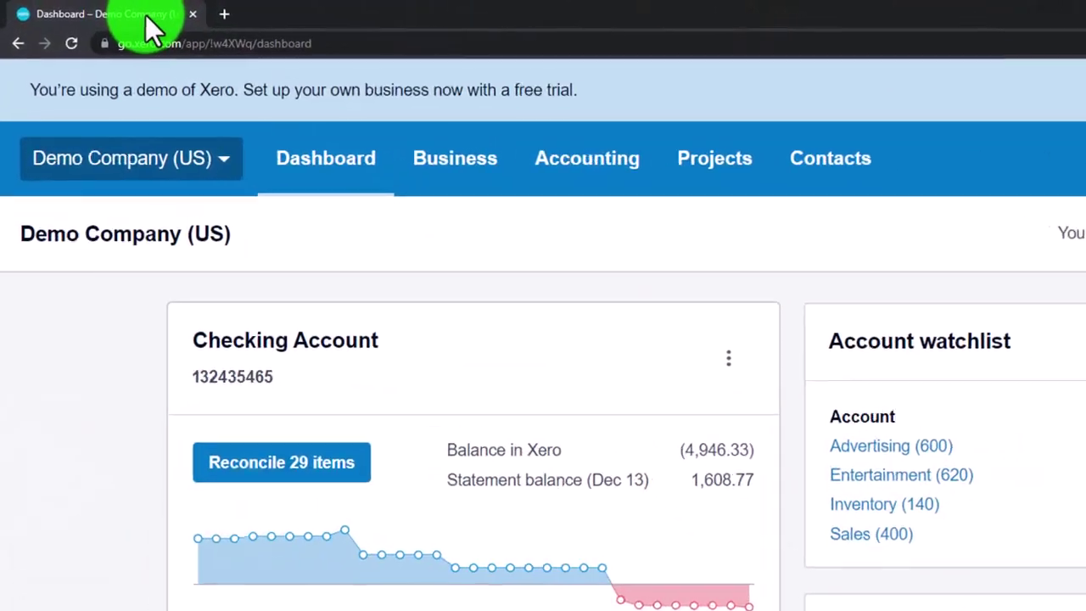
# - Duplicate the Demo Company (US) dashboard browser tab twice
pyautogui.rightClick(148, 20)
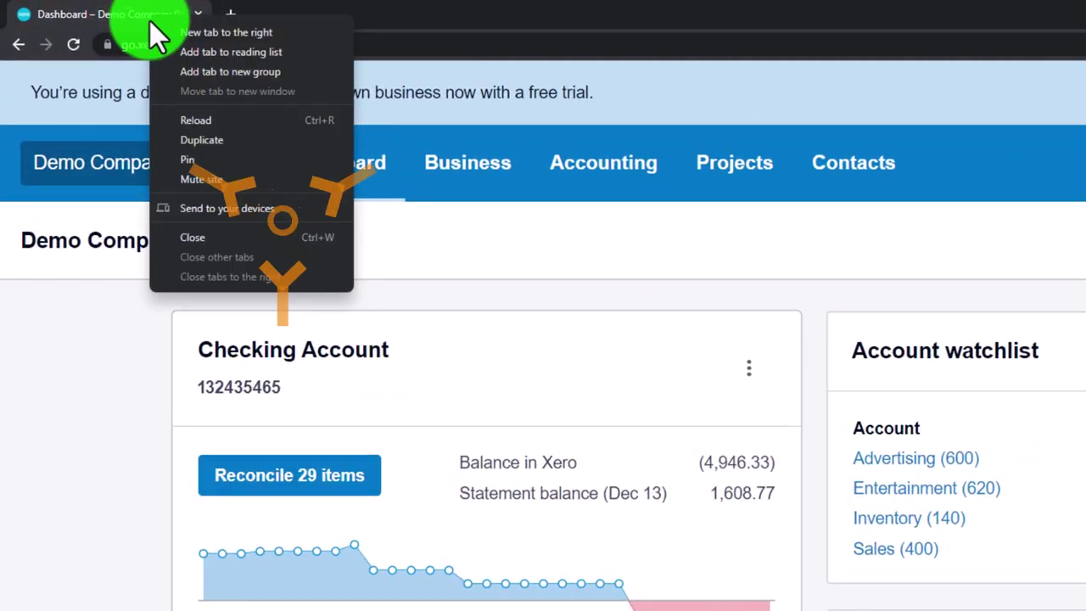
pyautogui.click(236, 144)
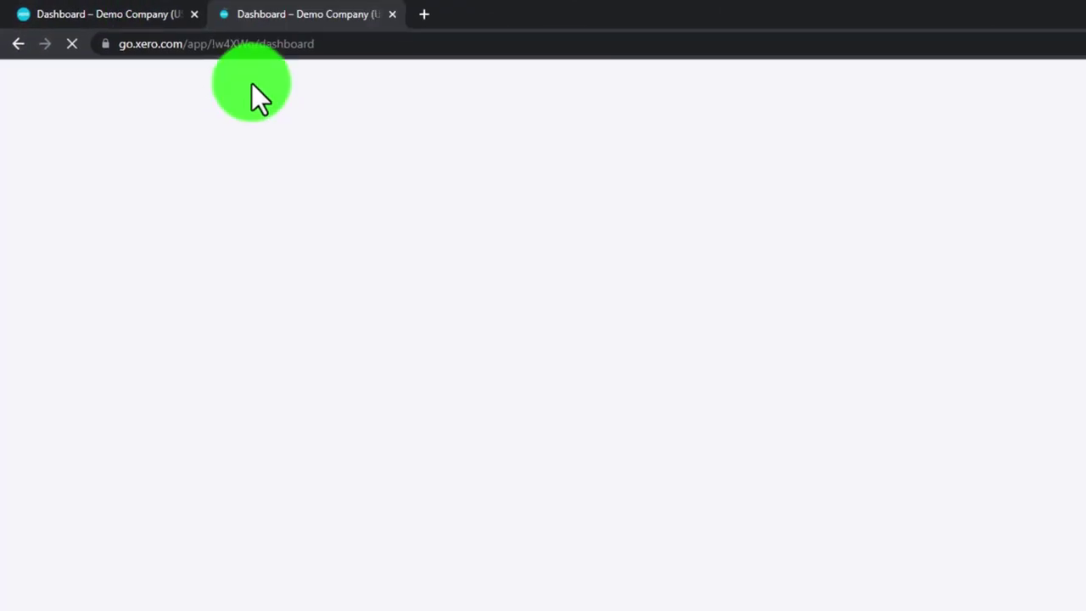
pyautogui.rightClick(297, 18)
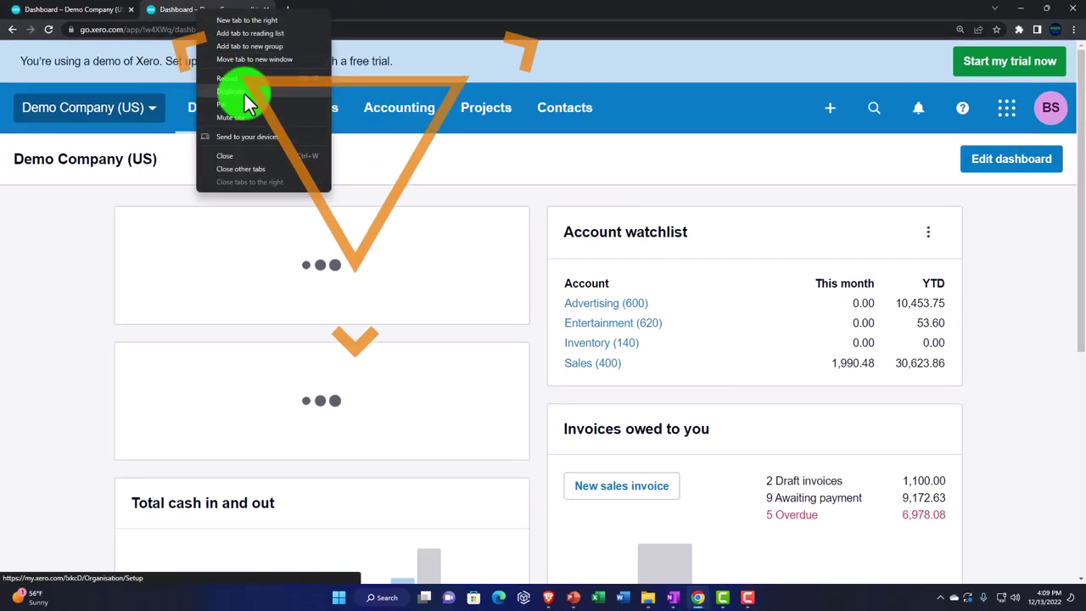
pyautogui.click(260, 92)
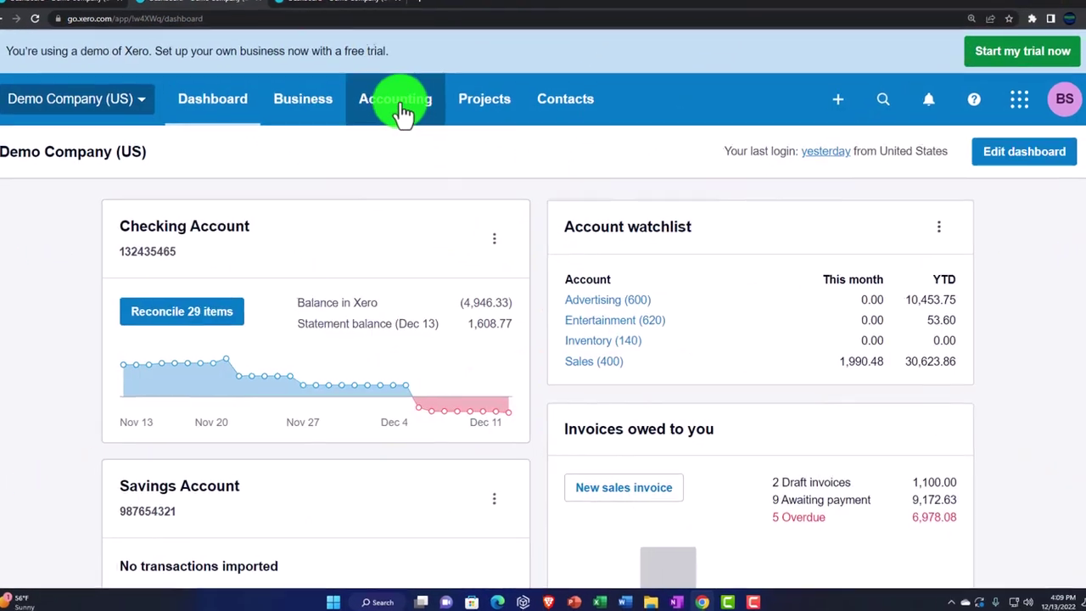
# - Open the Balance Sheet report in the second browser tab and the Income Statement (Profit and Loss) in the third
pyautogui.click(402, 111)
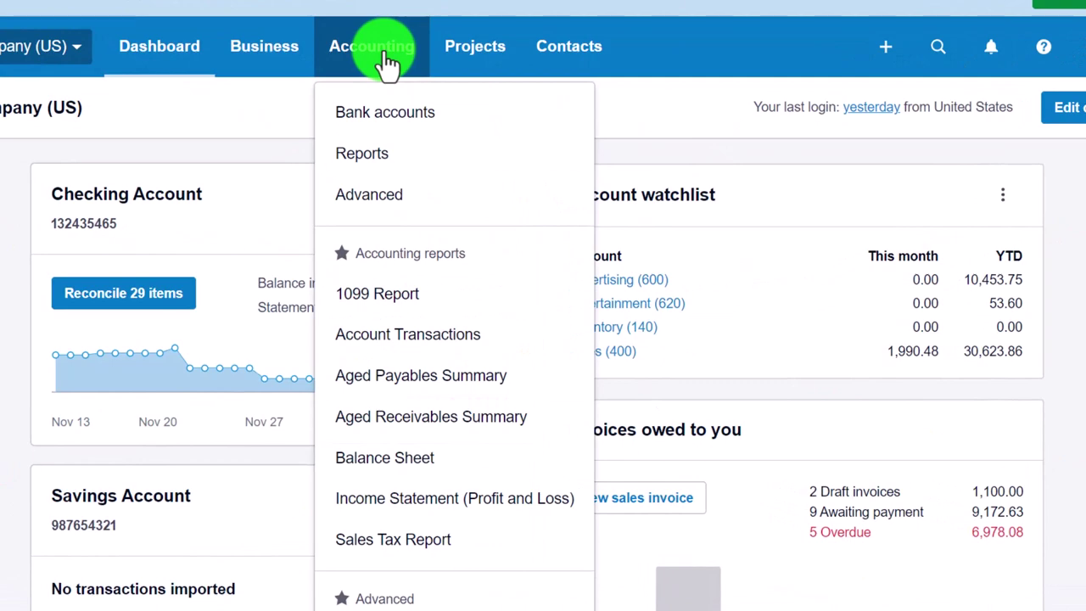
pyautogui.click(492, 462)
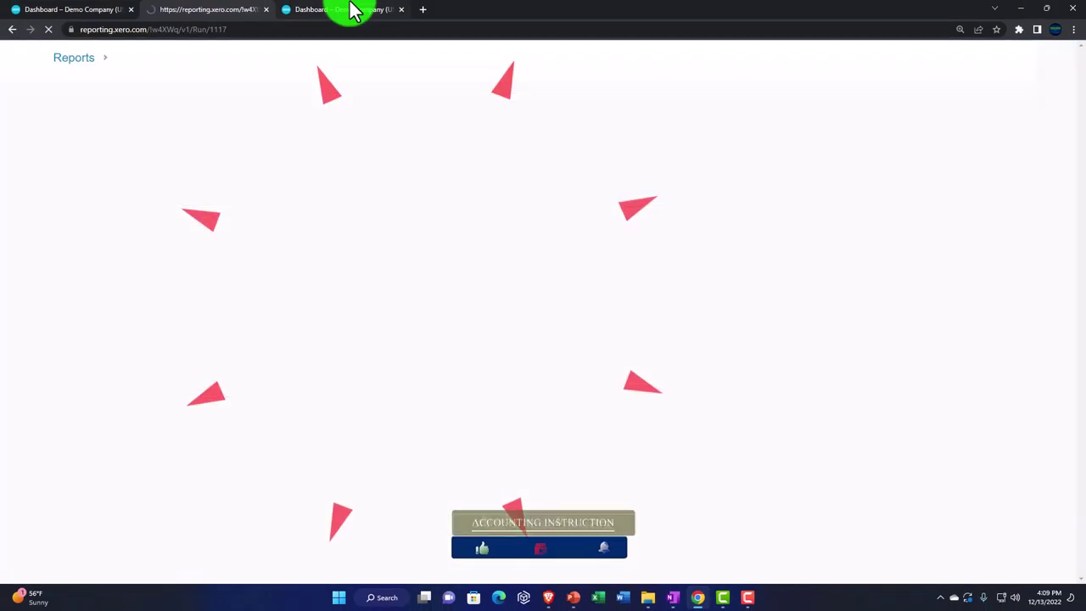
pyautogui.click(351, 10)
pyautogui.click(395, 107)
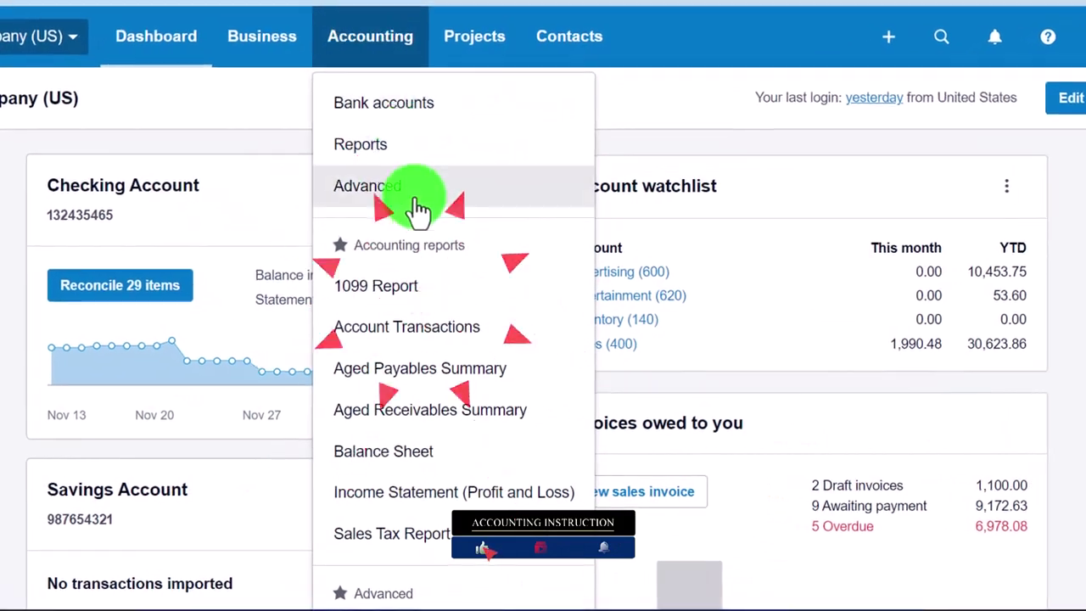
pyautogui.click(544, 494)
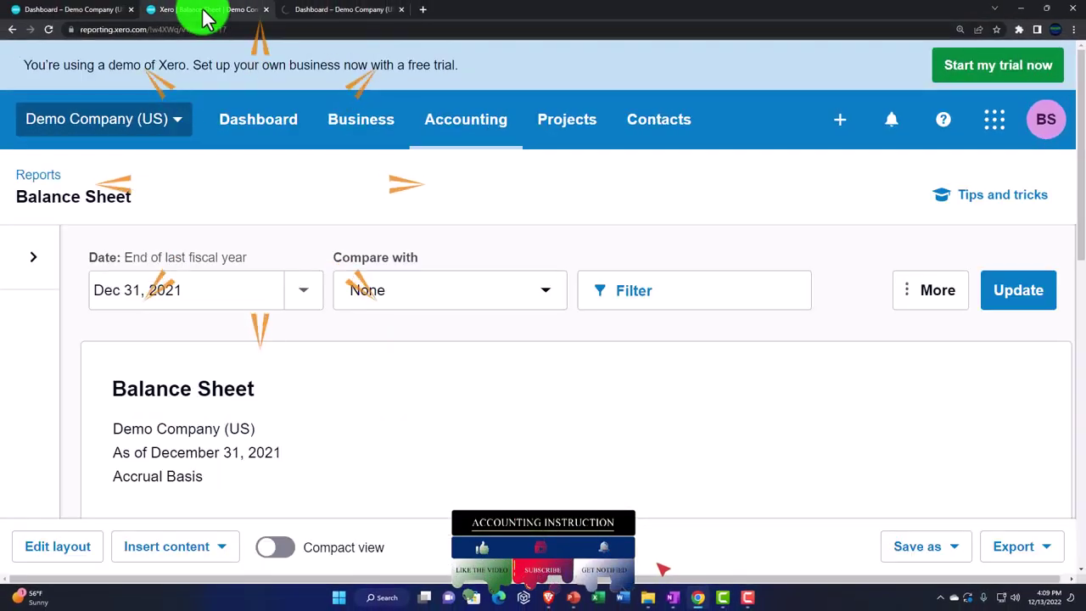
# - Set the Balance Sheet date to December 31, 2022 and update the report
pyautogui.click(319, 289)
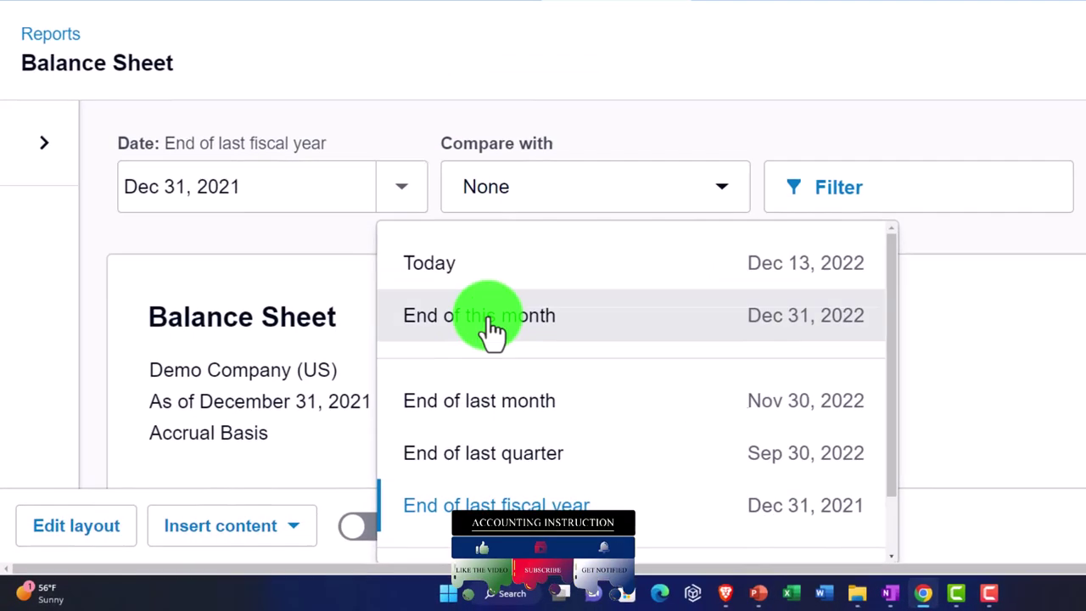
pyautogui.scroll(-1, 366, 403)
pyautogui.click(498, 509)
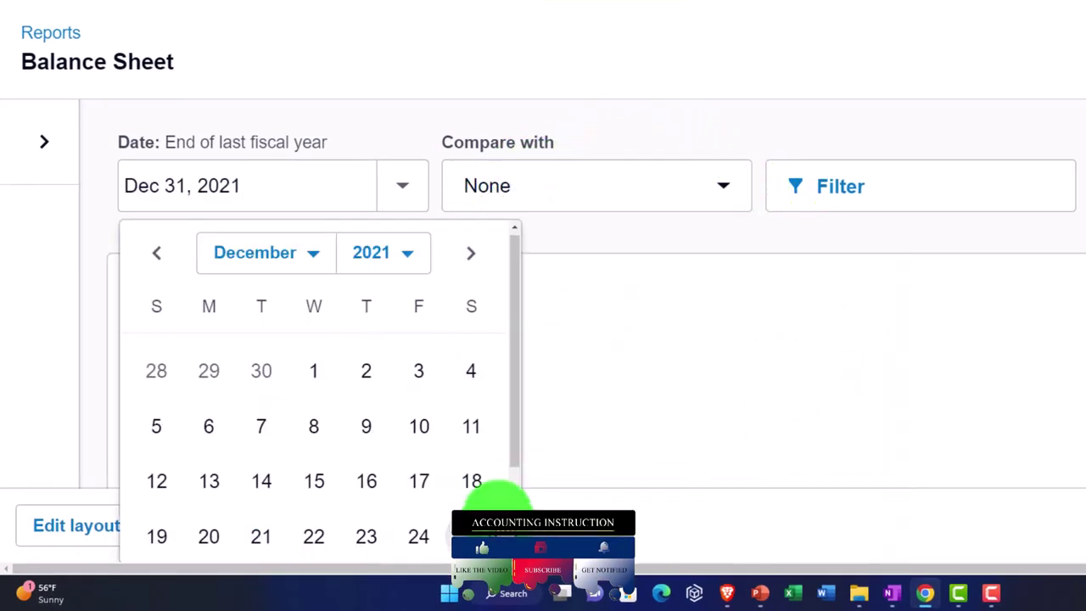
pyautogui.click(420, 259)
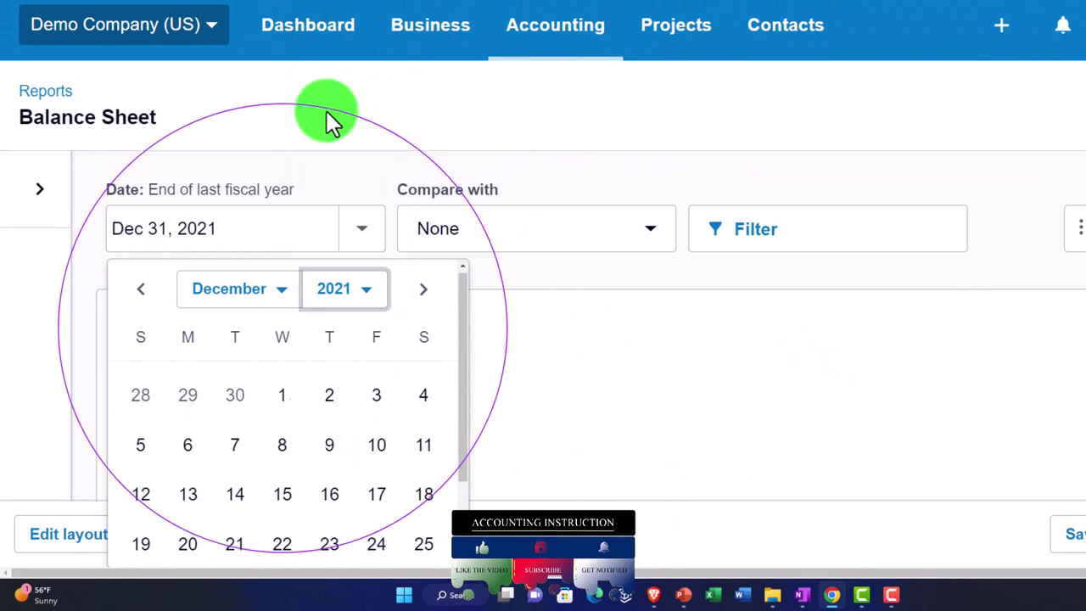
pyautogui.scroll(-3, 364, 388)
pyautogui.click(424, 483)
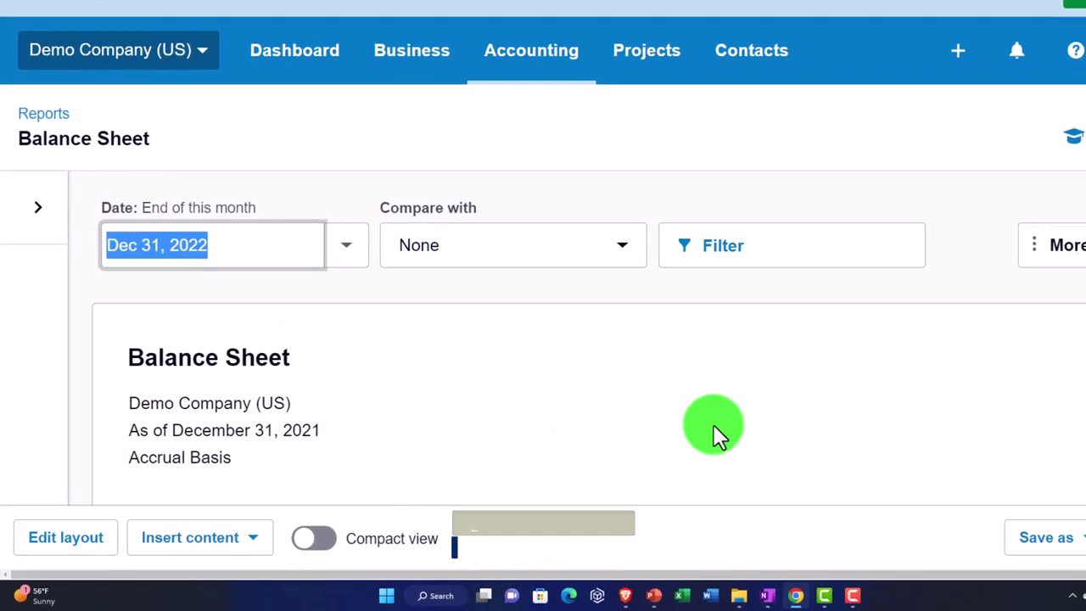
pyautogui.click(1009, 293)
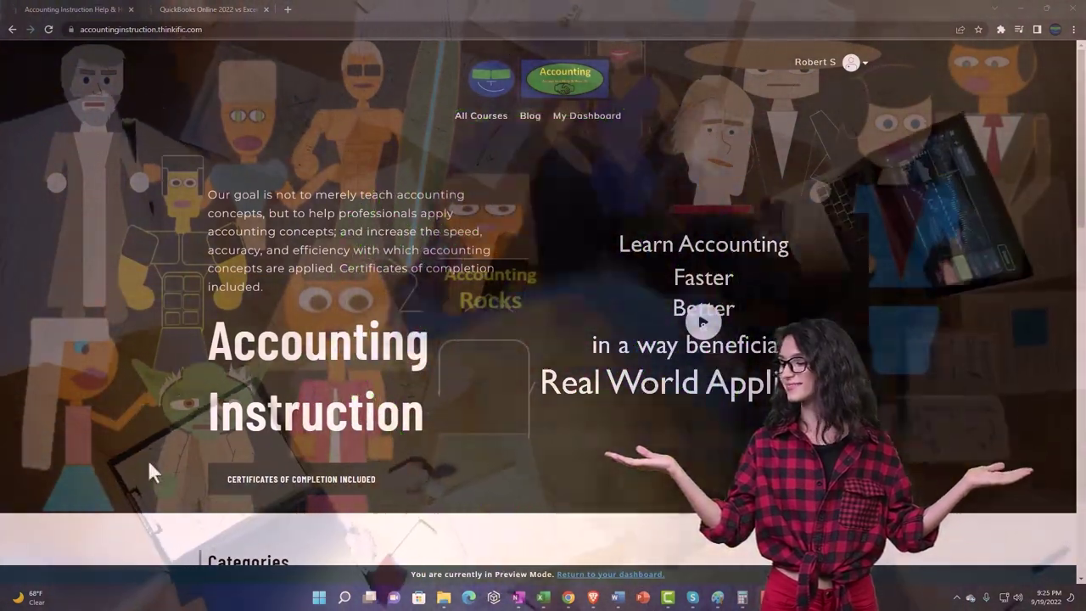
# - Browse the Accounting Instruction course categories and the section list of the QuickBooks Online 2022 course
pyautogui.scroll(-7, 150, 465)
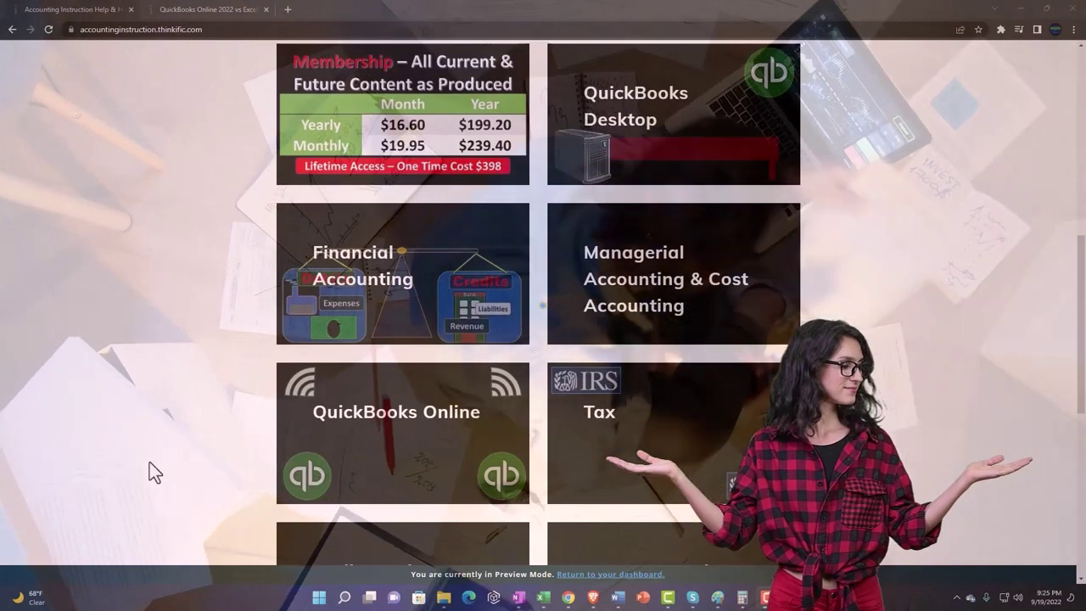
pyautogui.scroll(-5, 149, 462)
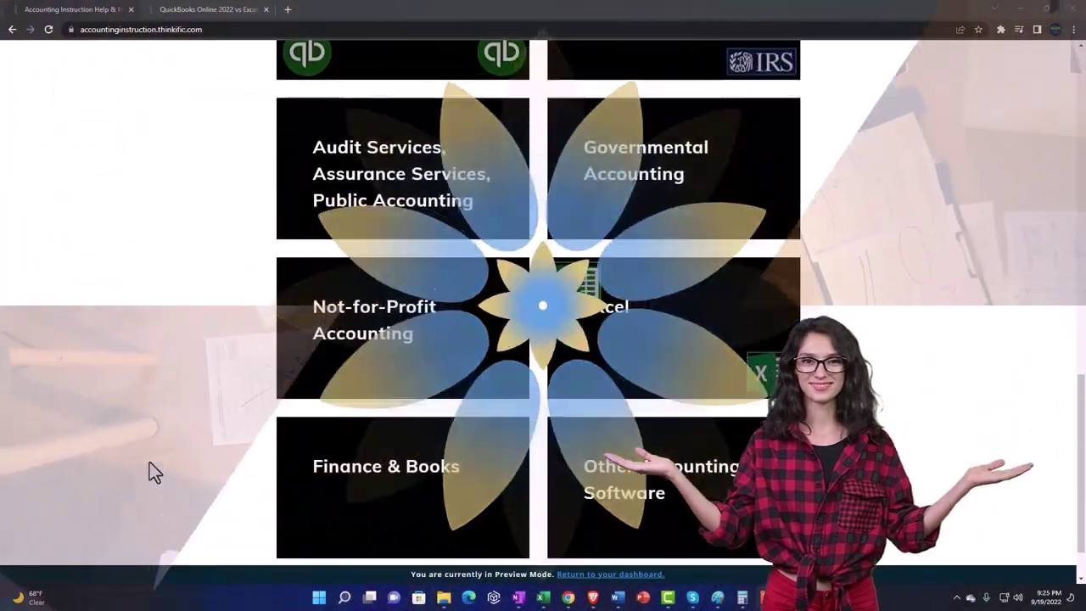
pyautogui.scroll(-1, 149, 462)
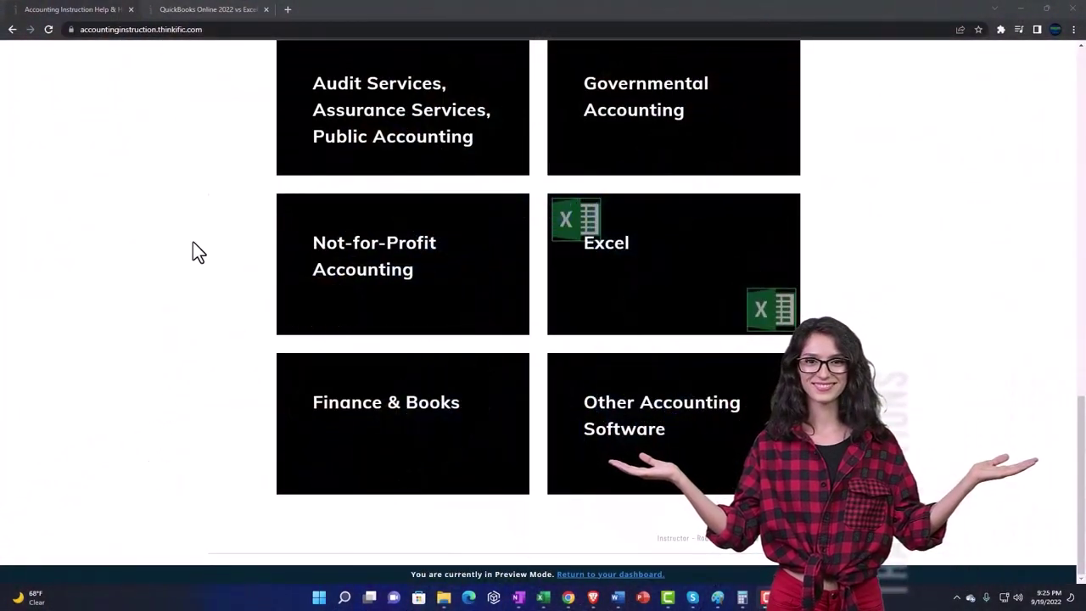
pyautogui.click(194, 10)
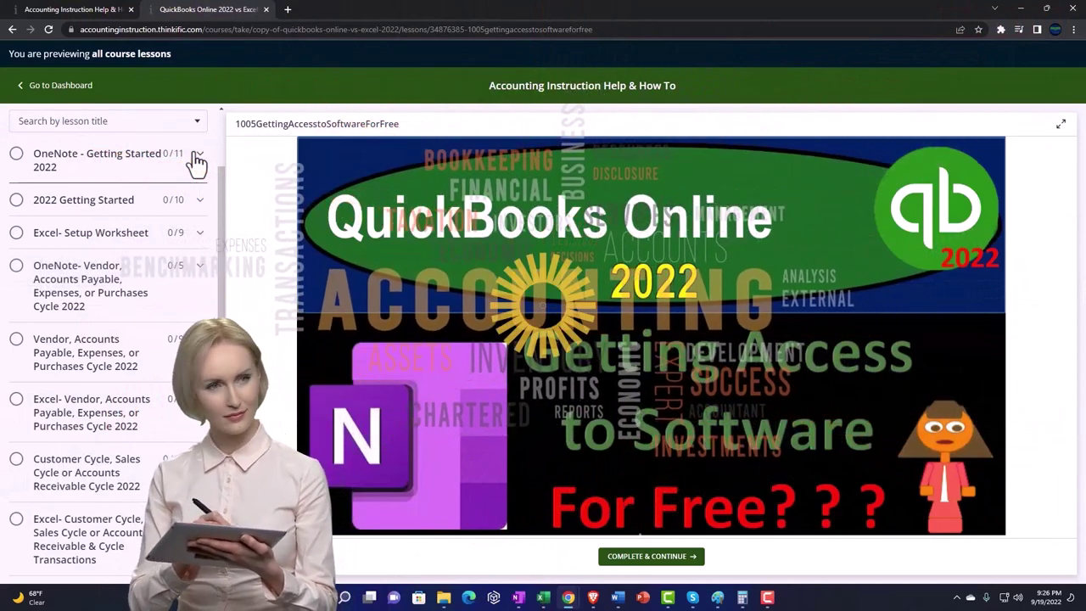
pyautogui.click(196, 159)
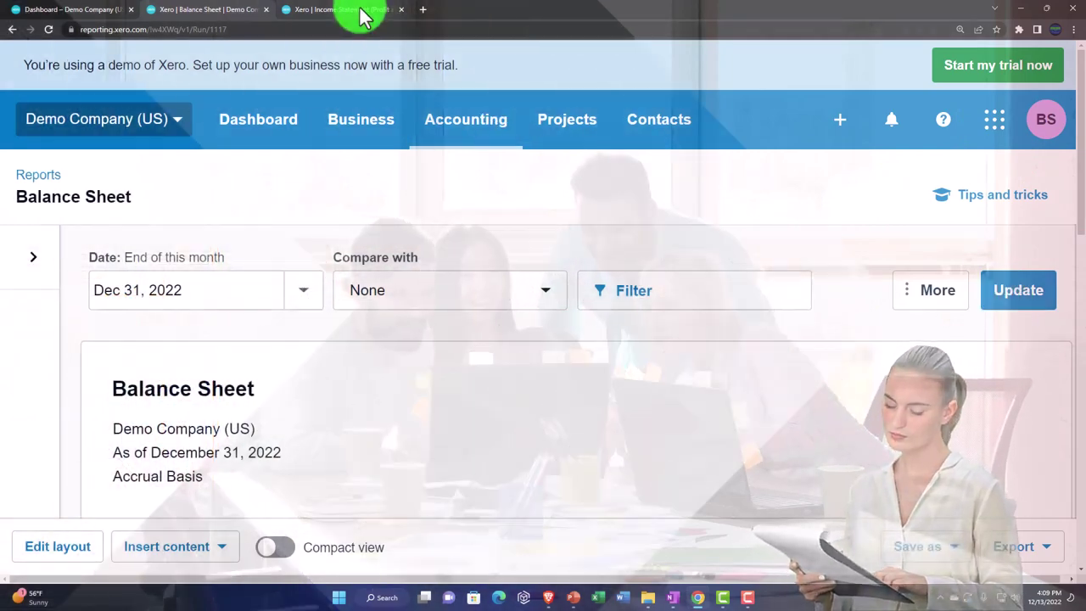
# - Duplicate the Income Statement browser tab and open the Reports overview page in the copy
pyautogui.click(364, 10)
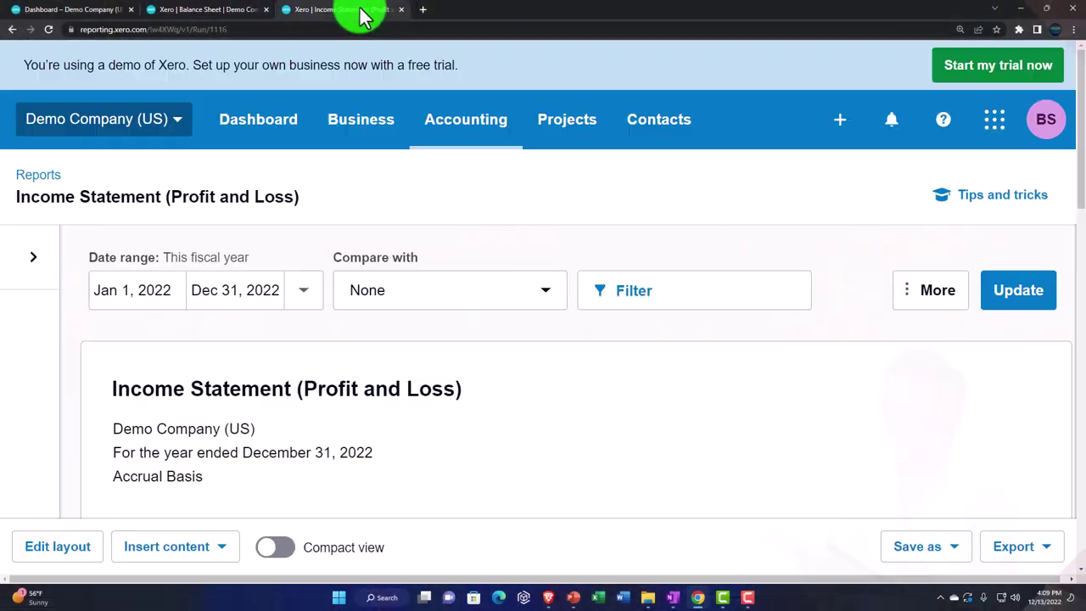
pyautogui.rightClick(357, 9)
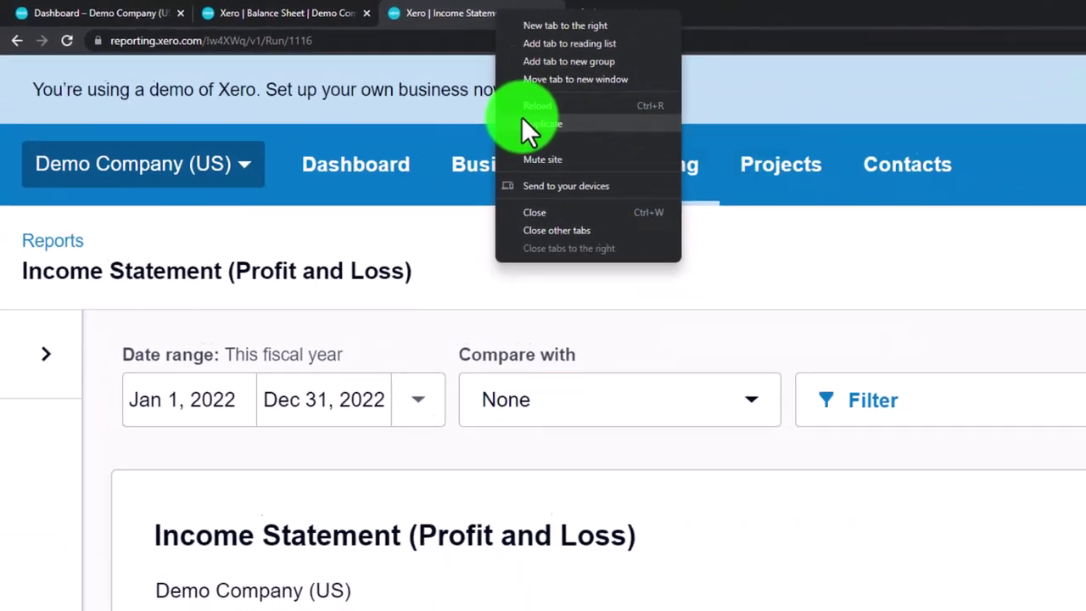
pyautogui.click(604, 140)
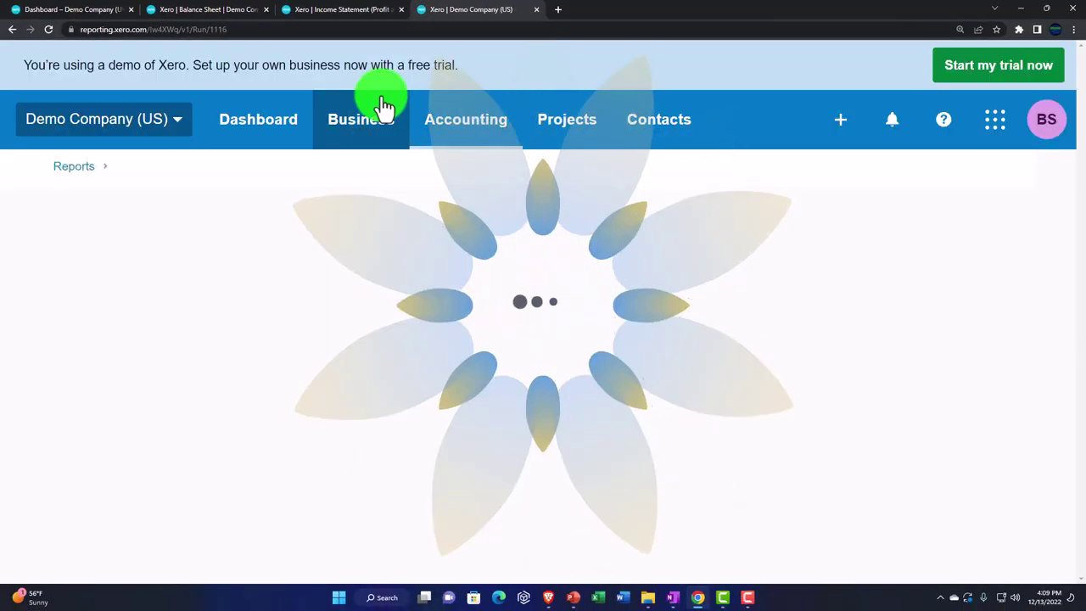
pyautogui.click(455, 123)
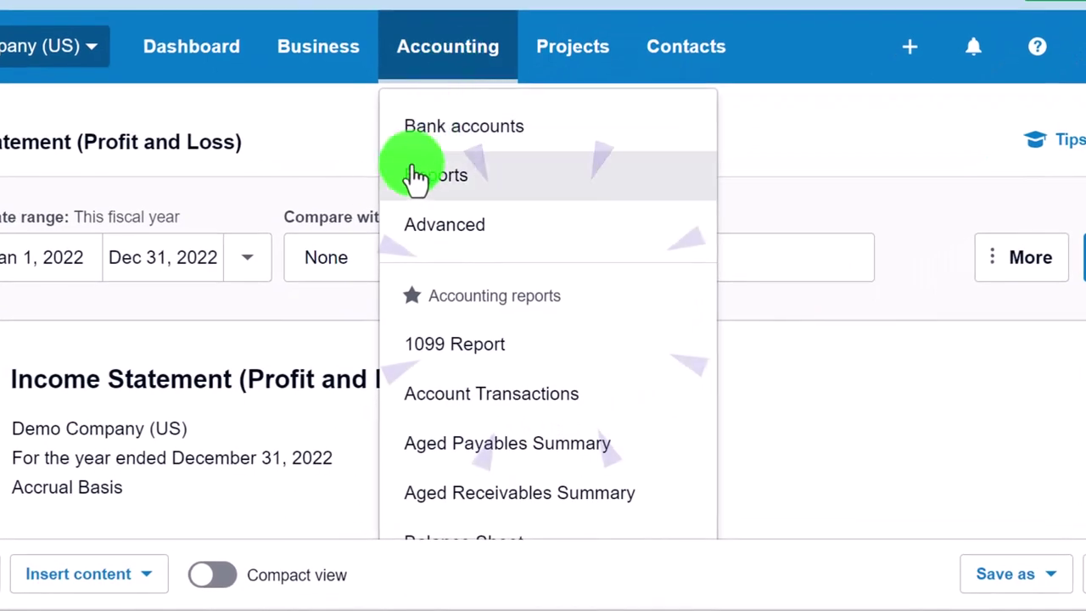
pyautogui.click(536, 202)
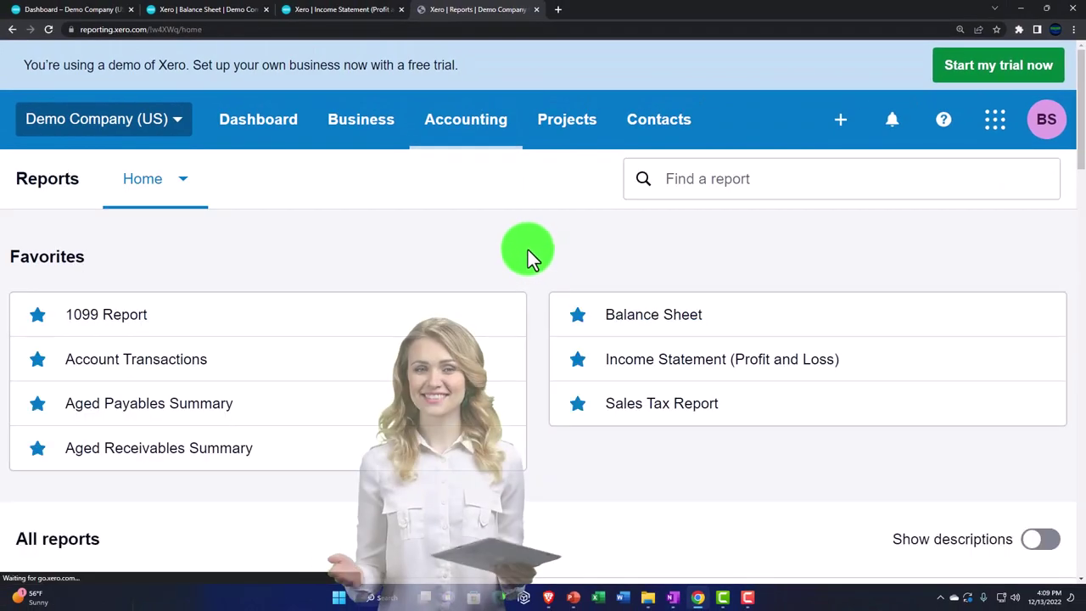
# - Browse all reports down to the Reconciliations group, and view the dashboard's options for creating new transactions
pyautogui.scroll(-8, 528, 264)
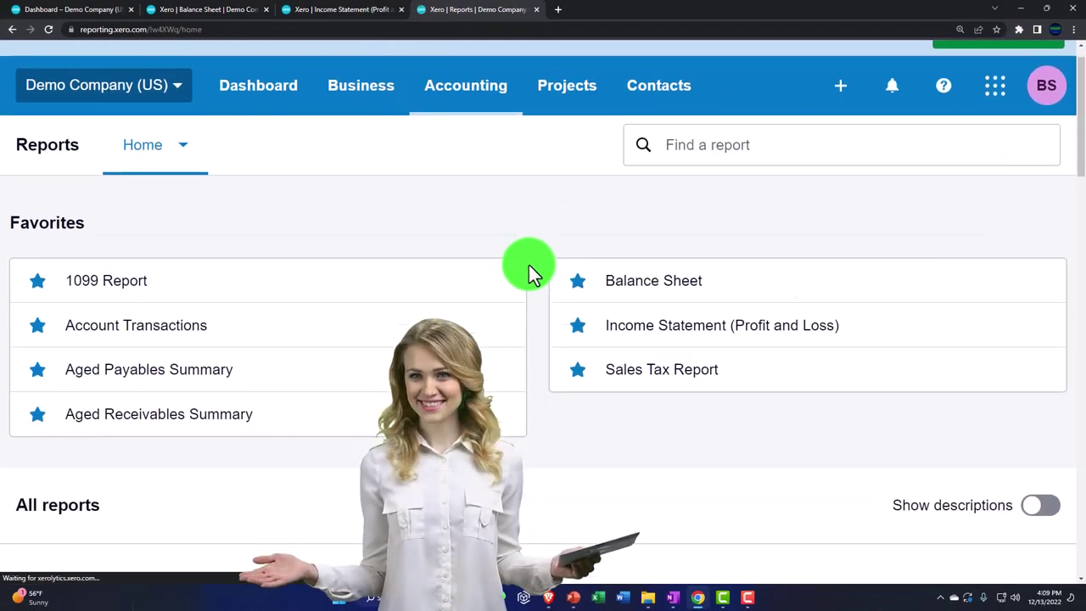
pyautogui.scroll(-8, 529, 267)
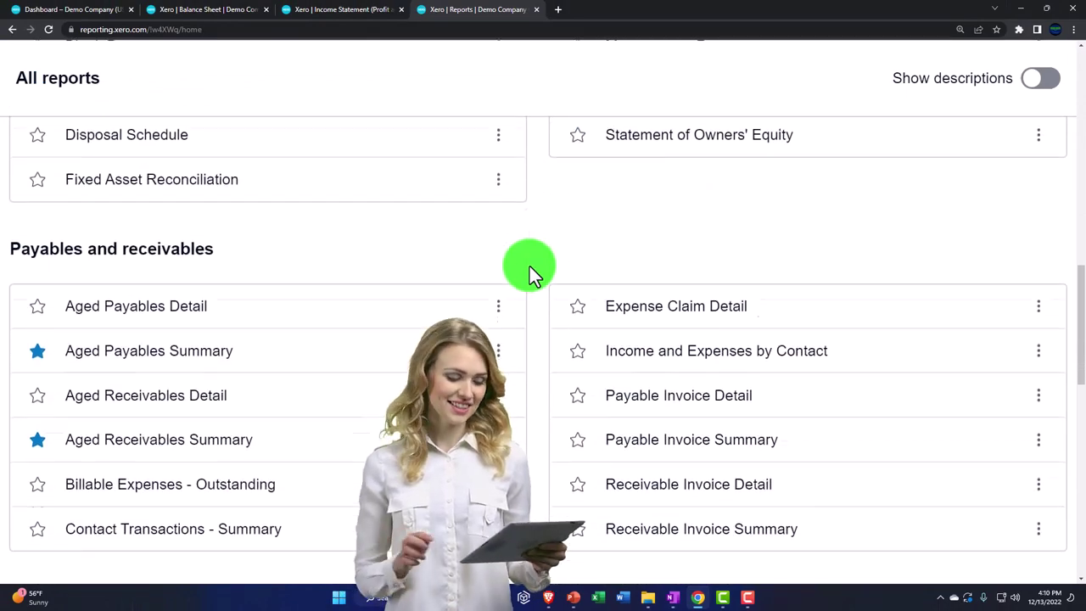
pyautogui.scroll(-5, 529, 267)
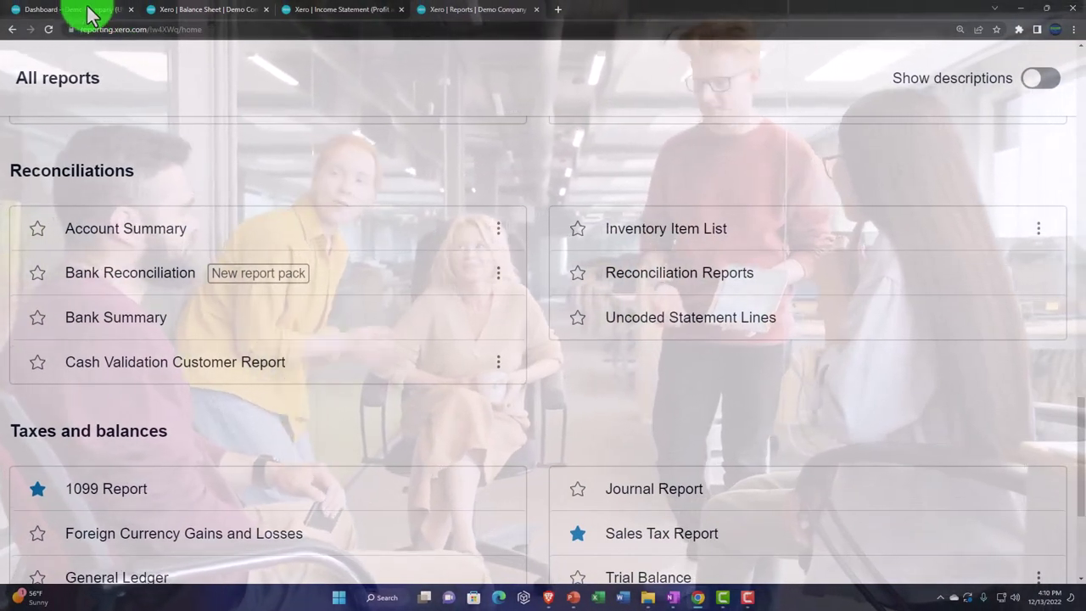
pyautogui.click(88, 12)
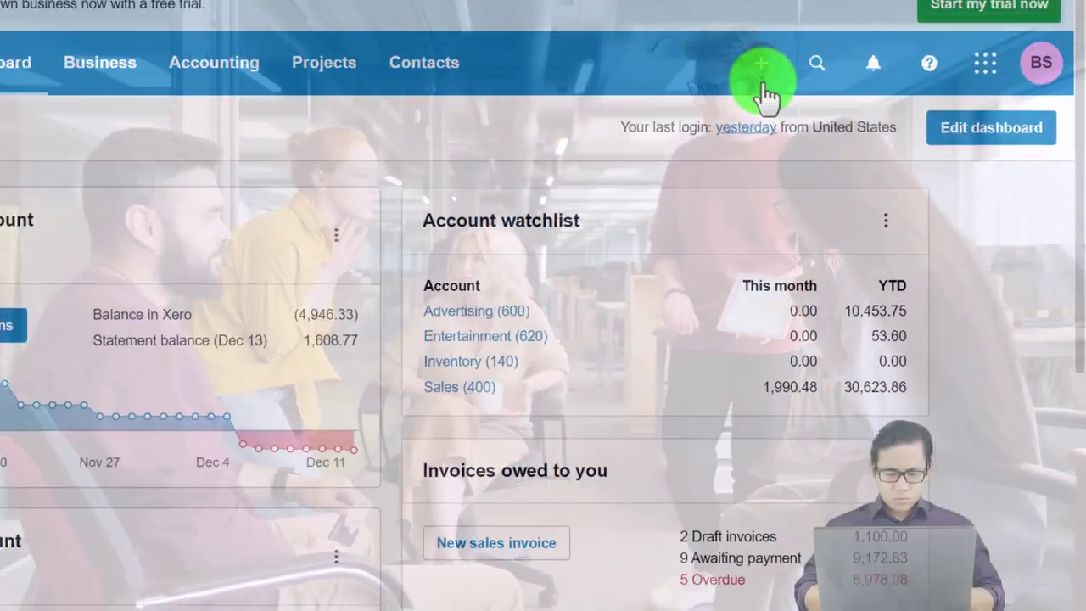
pyautogui.click(763, 82)
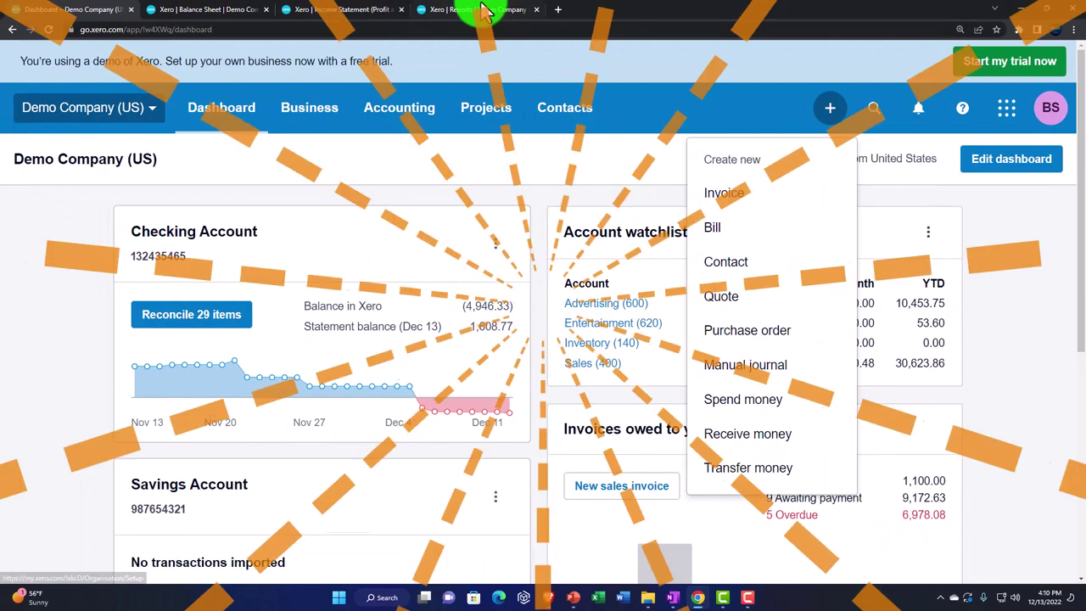
# - Open the Bank Reconciliation report from the reports list, dismissing its guided tour, and examine the outstanding payments and receipts
pyautogui.click(482, 9)
pyautogui.moveTo(189, 282)
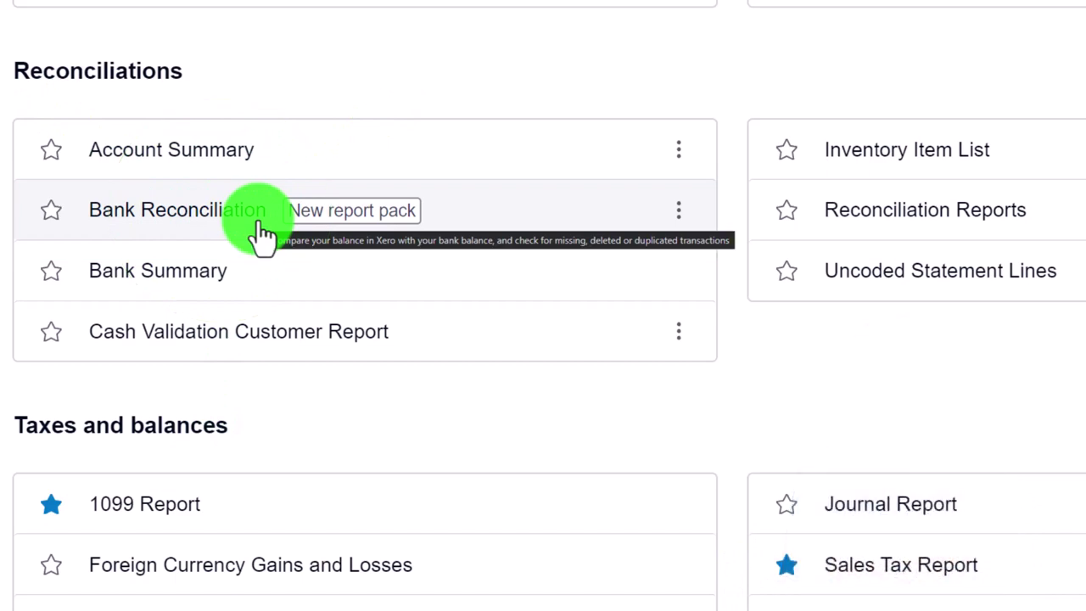
pyautogui.click(220, 261)
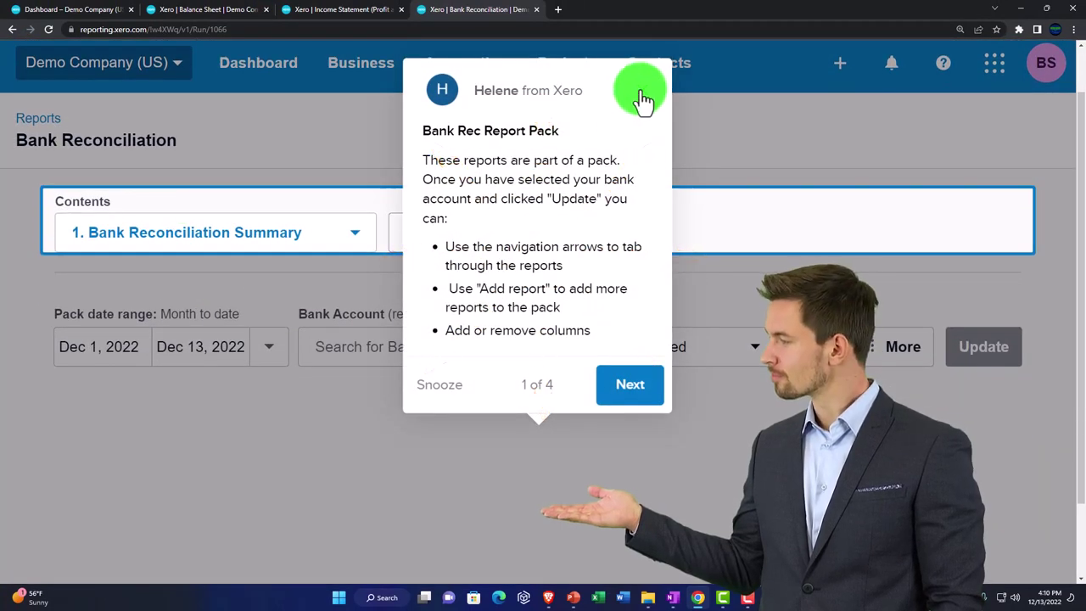
pyautogui.click(642, 94)
pyautogui.scroll(-1, 605, 274)
pyautogui.scroll(-5, 604, 269)
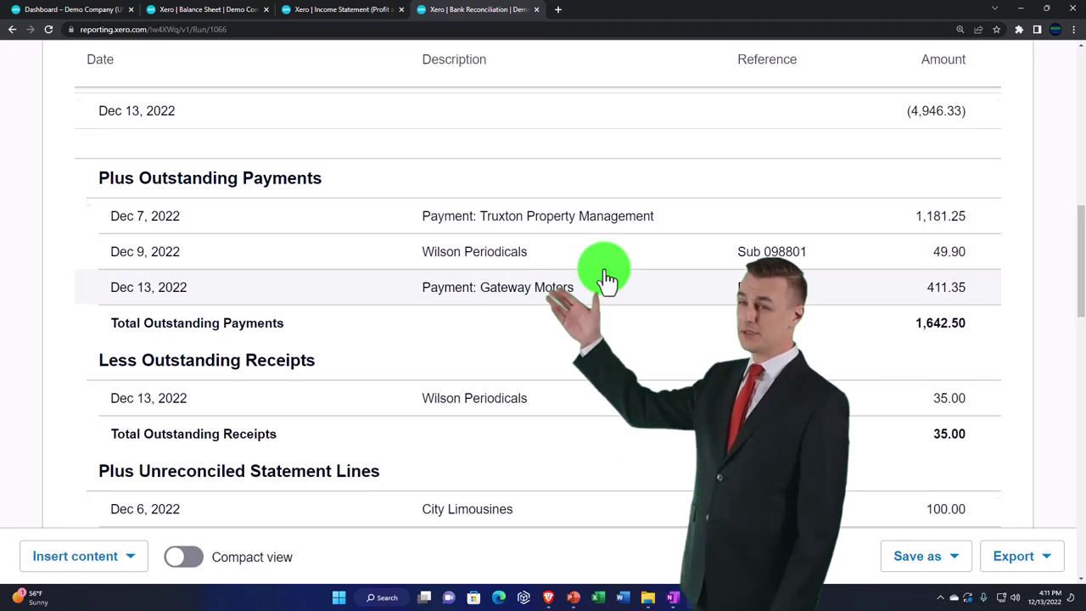
# - Switch to the Balance Sheet and open the transactions behind the Checking Account amount under Current Liabilities
pyautogui.scroll(2, 604, 269)
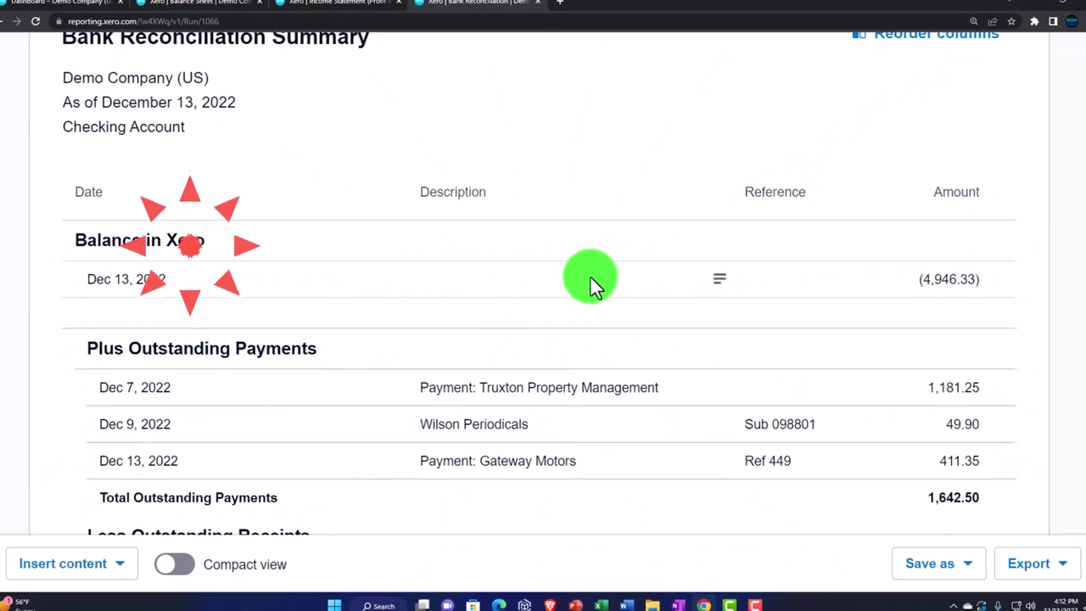
pyautogui.click(206, 12)
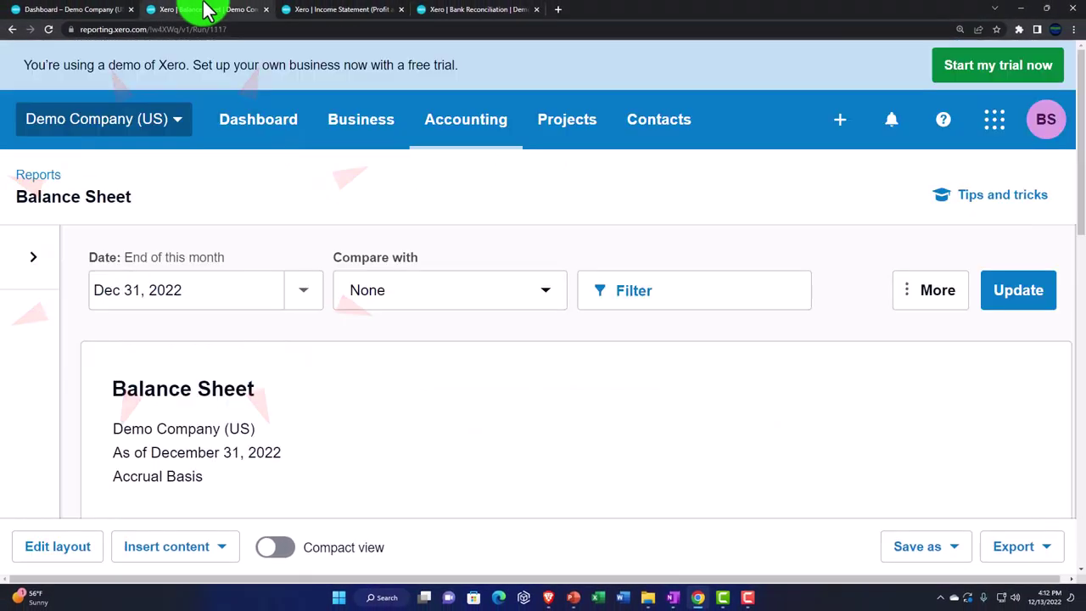
pyautogui.scroll(-4, 354, 324)
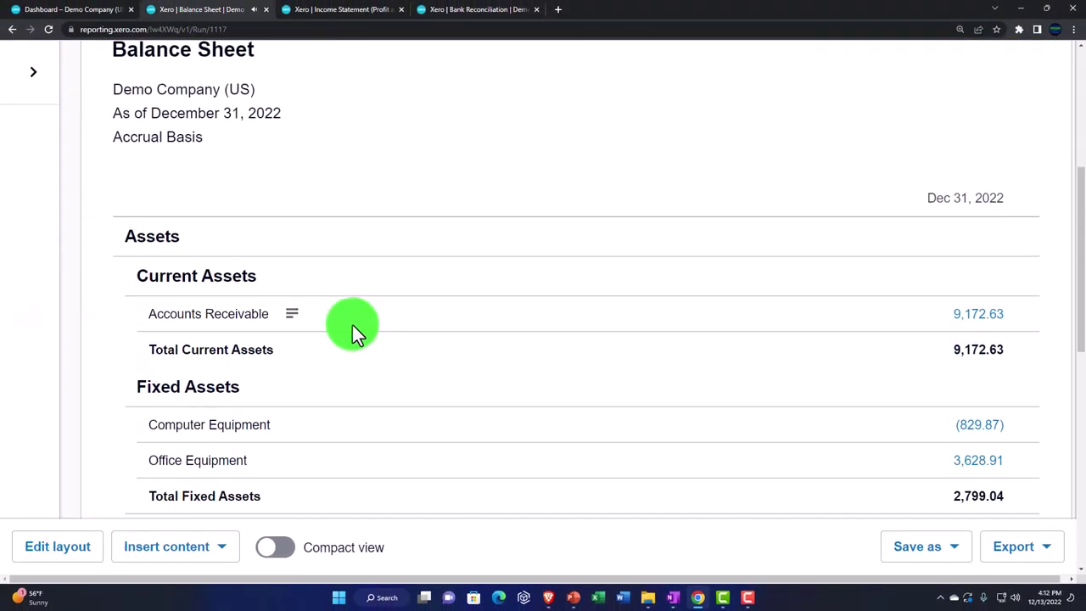
pyautogui.scroll(-5, 352, 324)
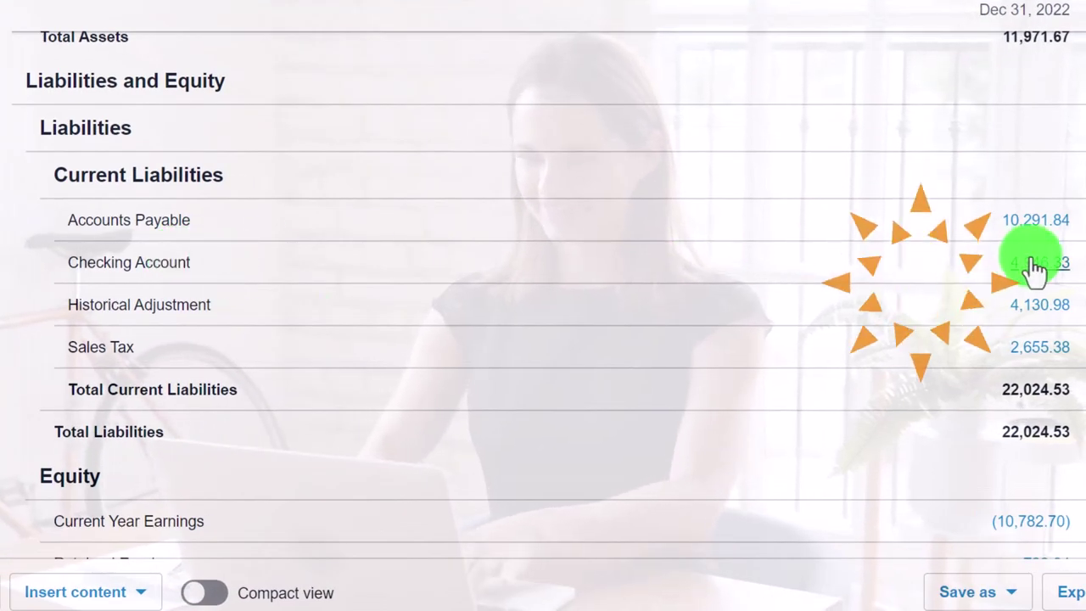
pyautogui.click(1035, 264)
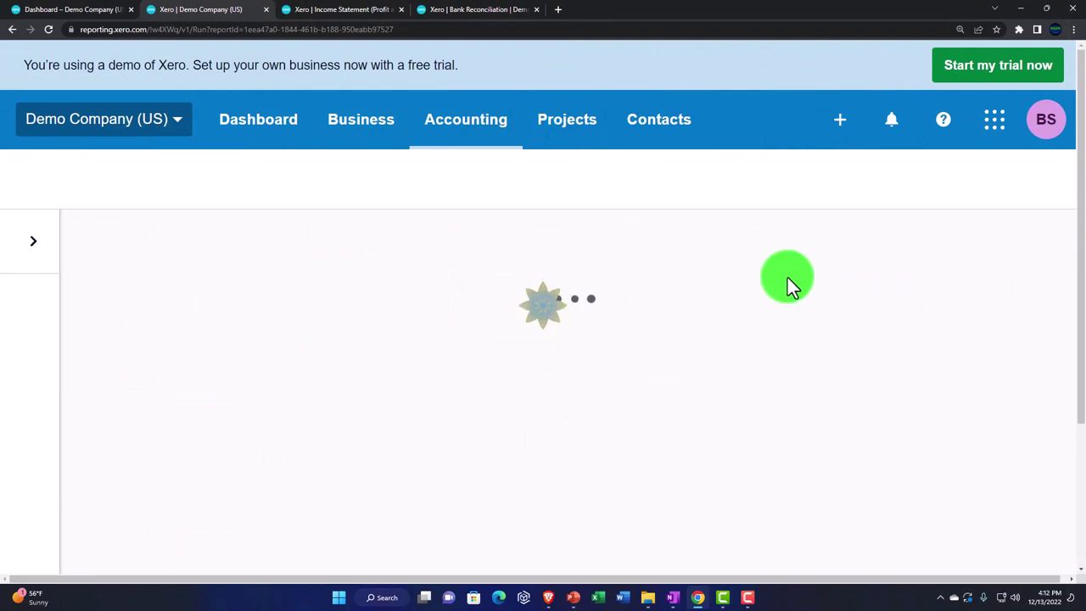
# - Examine the Checking Account transactions for 2022 from the opening balance through the August entries
pyautogui.scroll(-2, 772, 284)
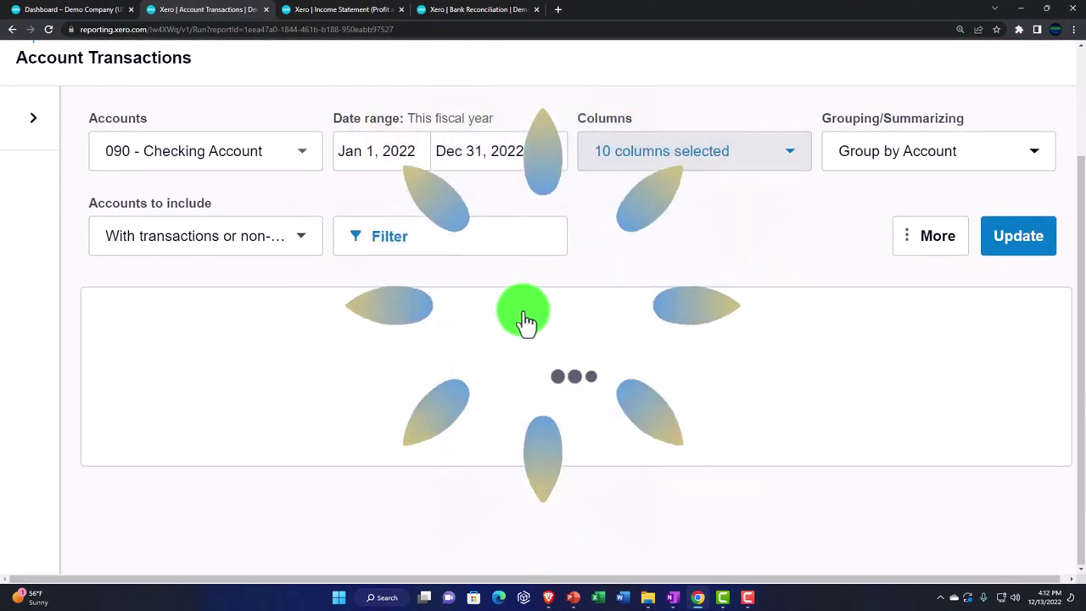
pyautogui.scroll(-5, 455, 296)
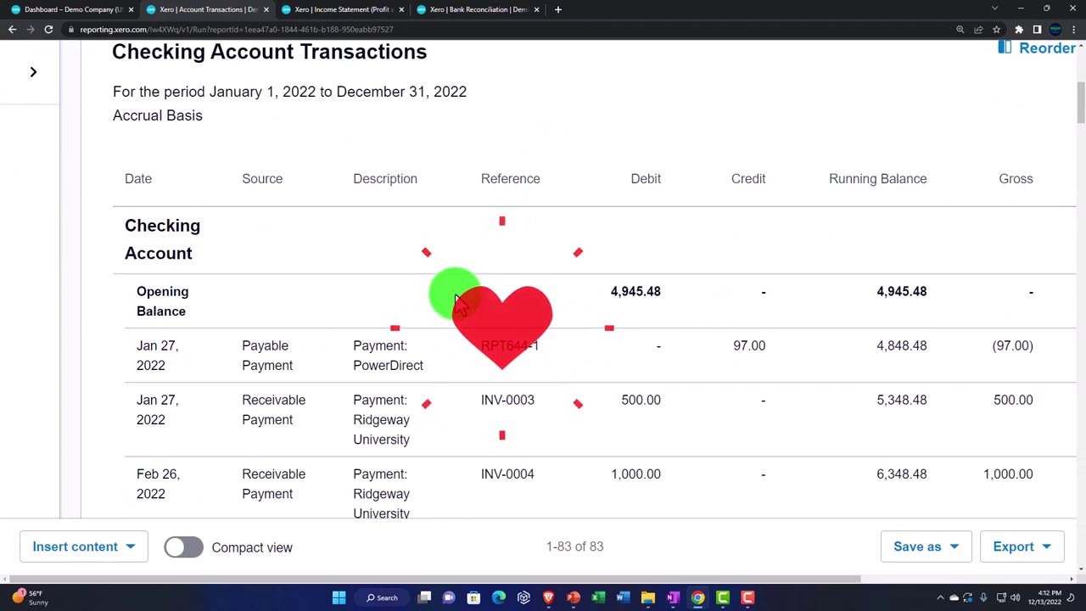
pyautogui.scroll(-4, 403, 294)
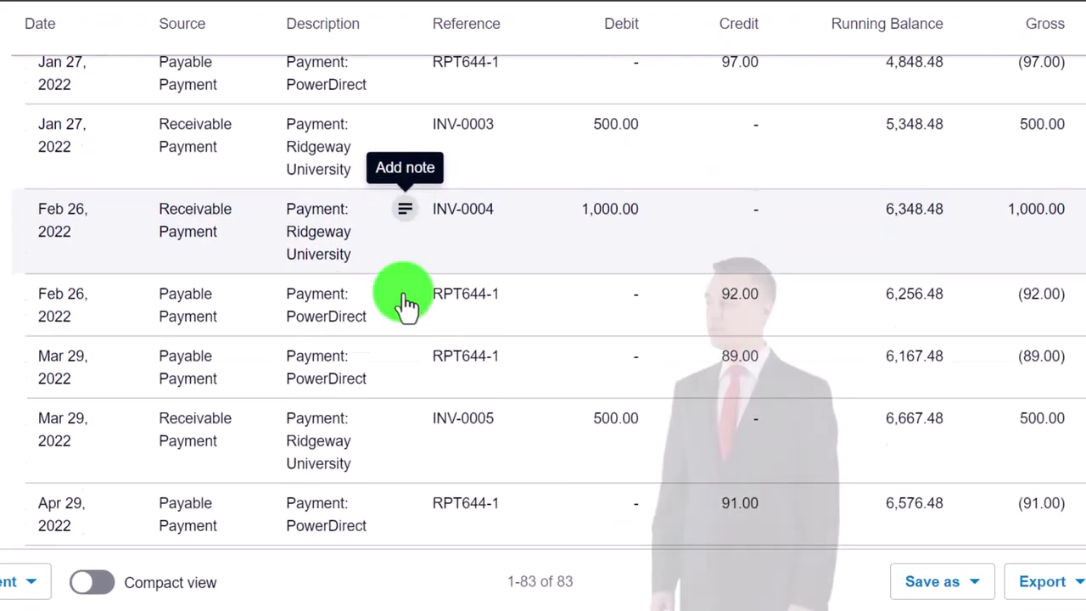
pyautogui.scroll(-3, 405, 304)
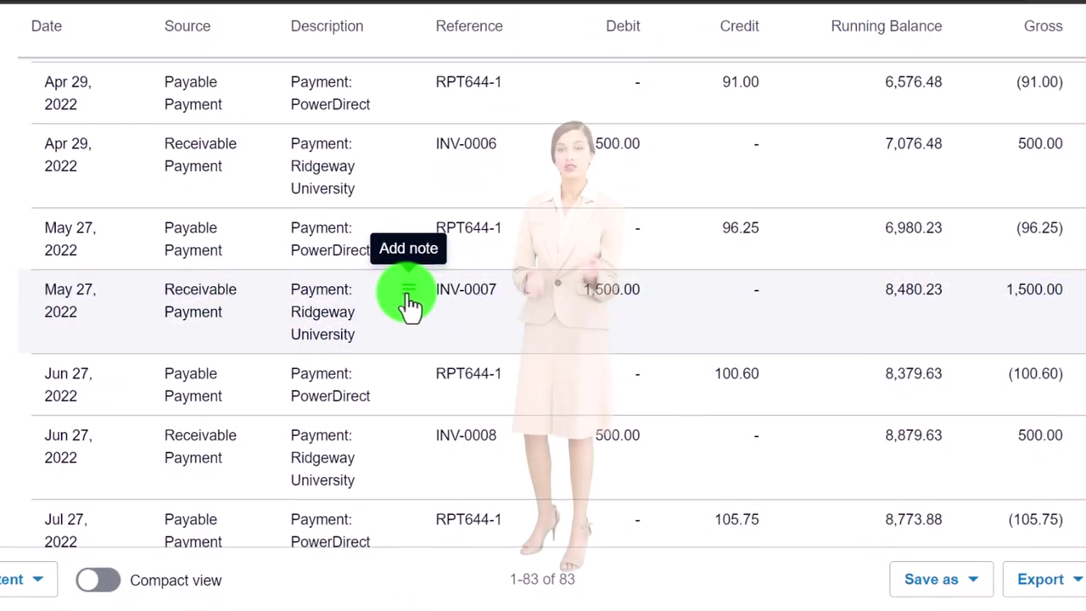
pyautogui.scroll(-3, 407, 306)
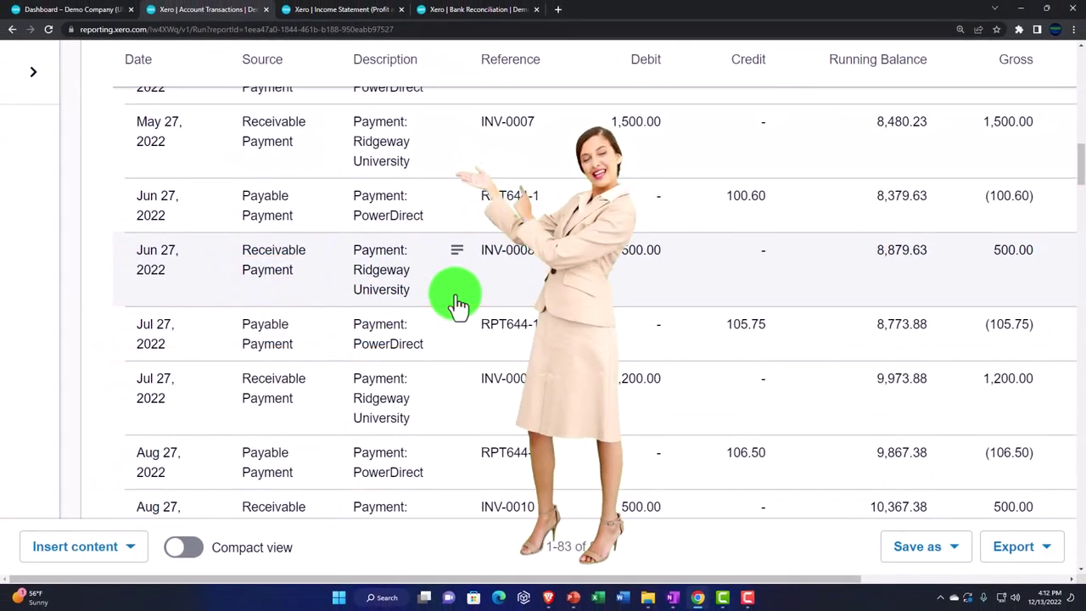
# - Switch to OneNote to view the vendor, customer and employee sections of the Xero 2023 flowchart, then return to the browser
pyautogui.click(674, 599)
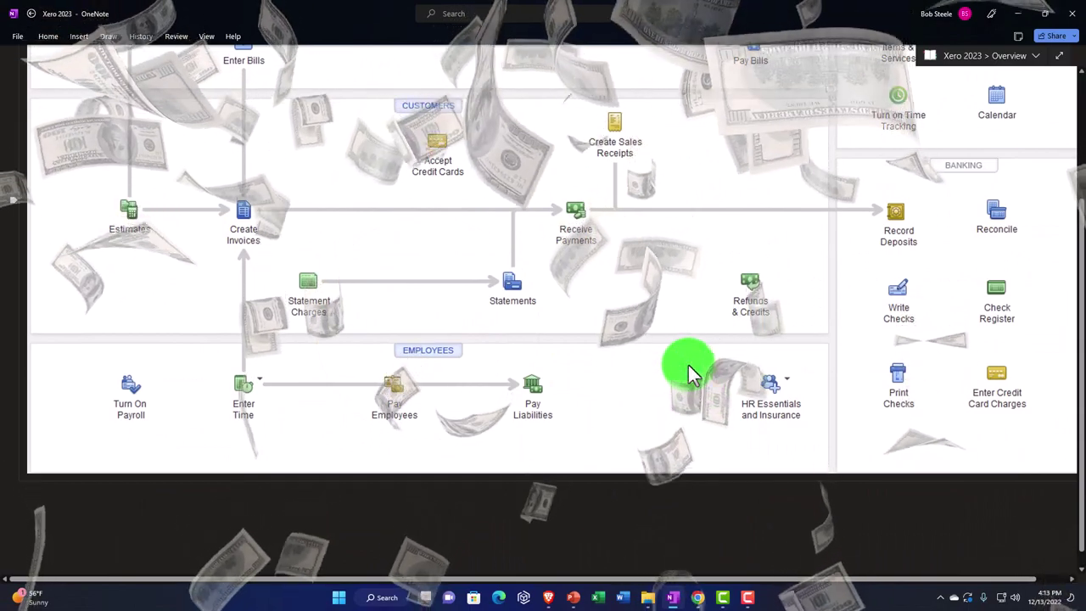
pyautogui.scroll(3, 688, 374)
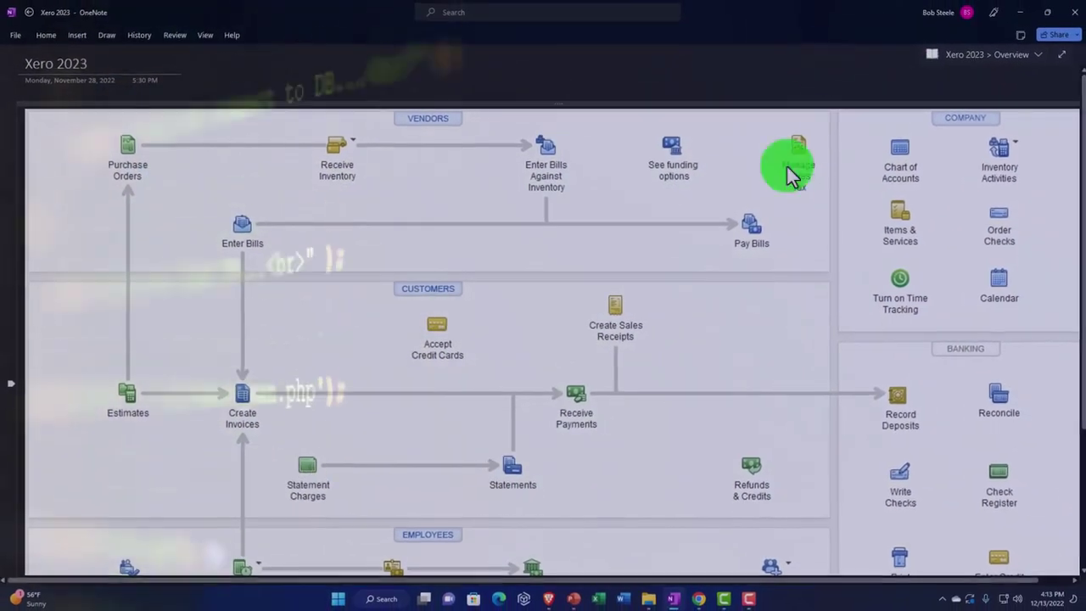
pyautogui.click(1018, 13)
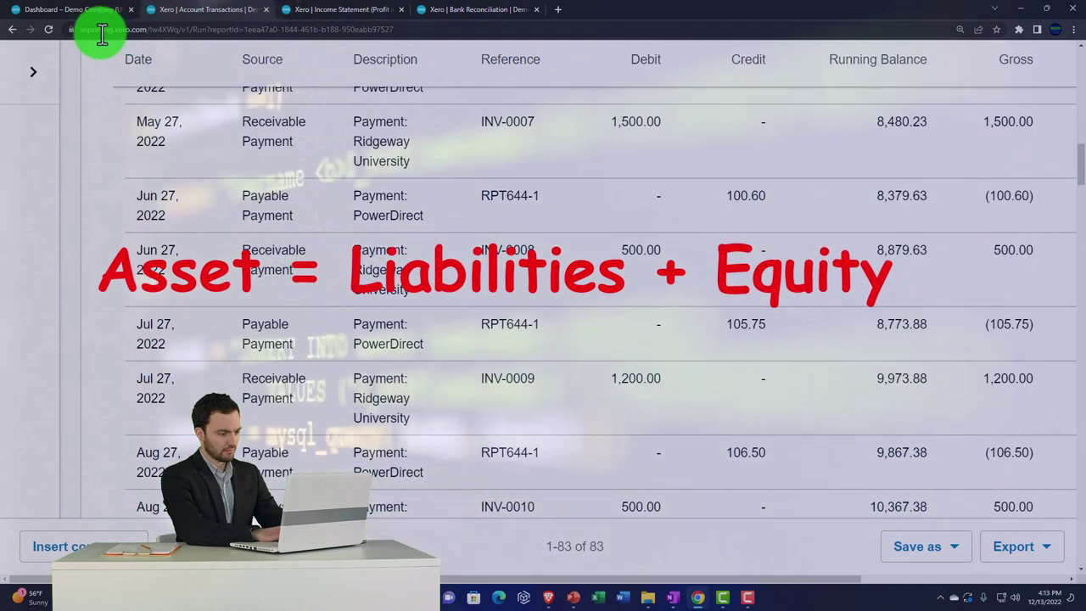
# - Return from the account transactions to the Balance Sheet and review its assets and current liabilities
pyautogui.click(14, 32)
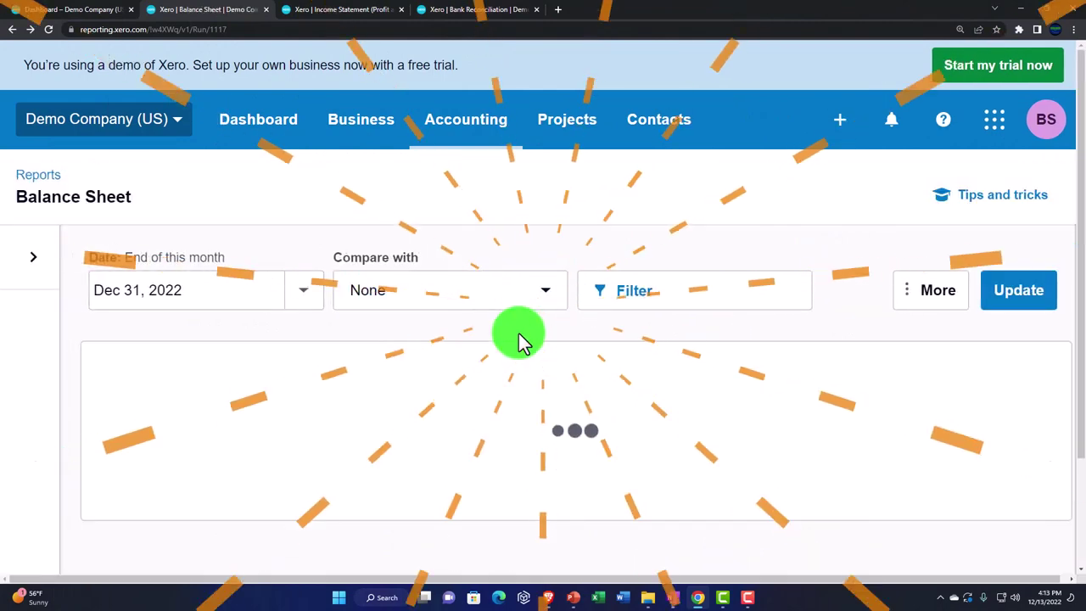
pyautogui.scroll(-2, 518, 332)
pyautogui.scroll(-2, 519, 333)
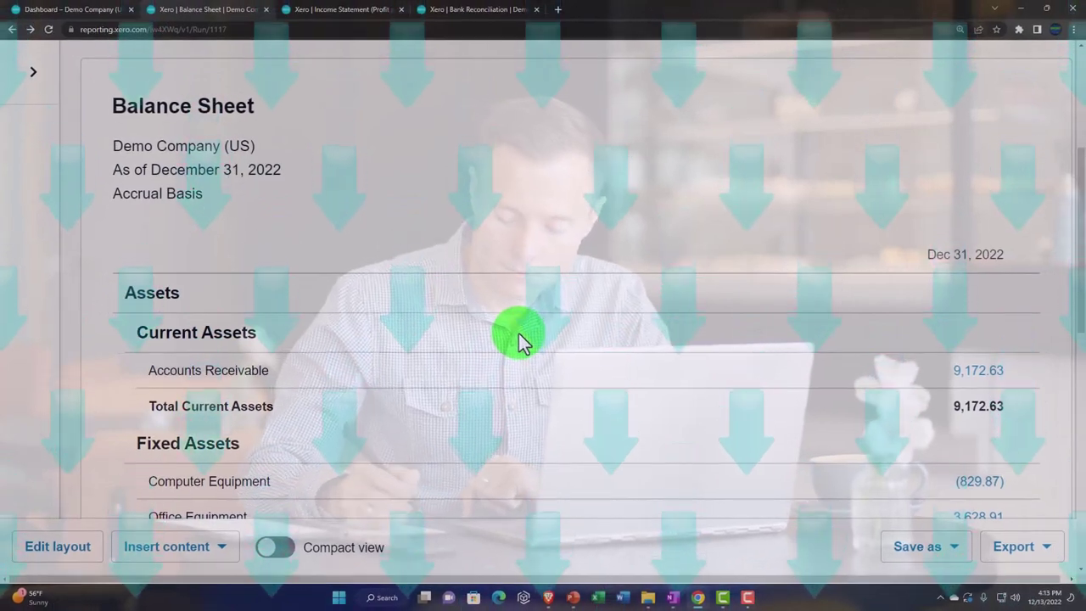
pyautogui.scroll(-2, 518, 334)
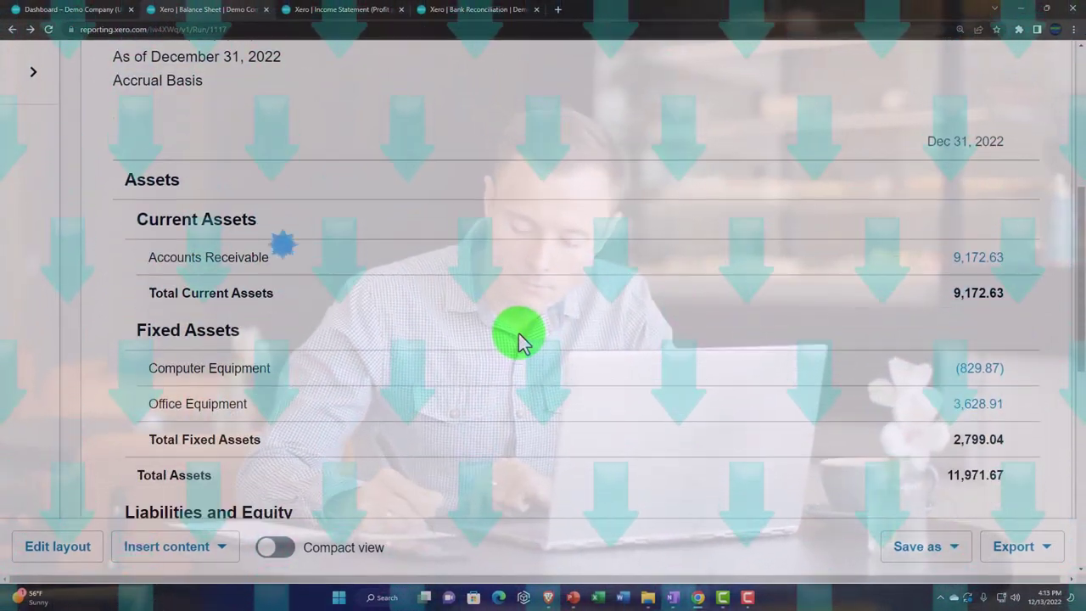
pyautogui.scroll(-4, 518, 334)
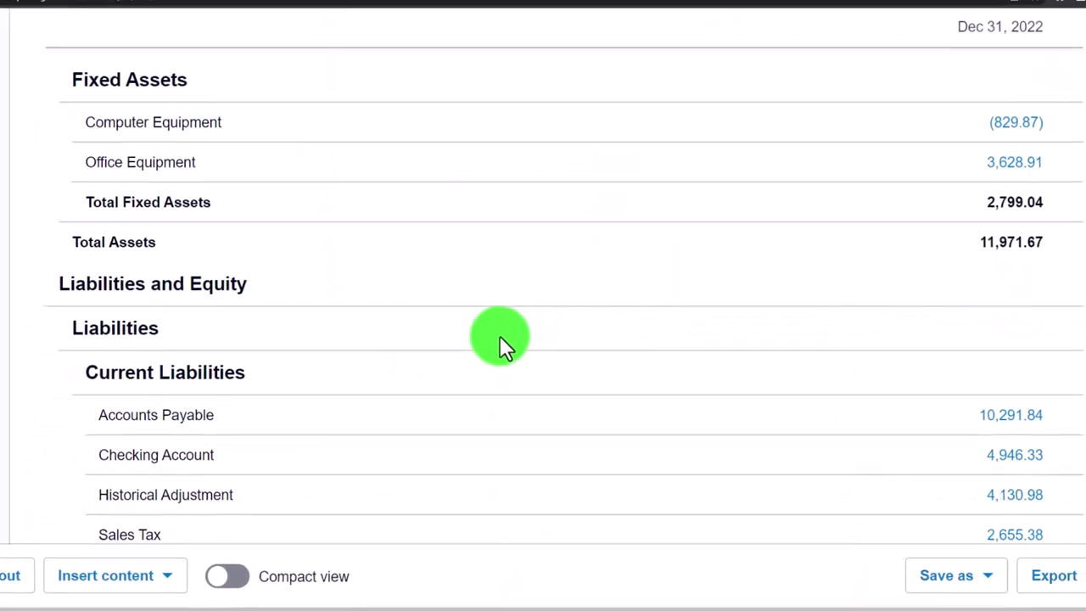
# - Switch to OneNote to examine the flowchart's path from receiving payments to recording deposits, and return to the Balance Sheet
pyautogui.click(674, 598)
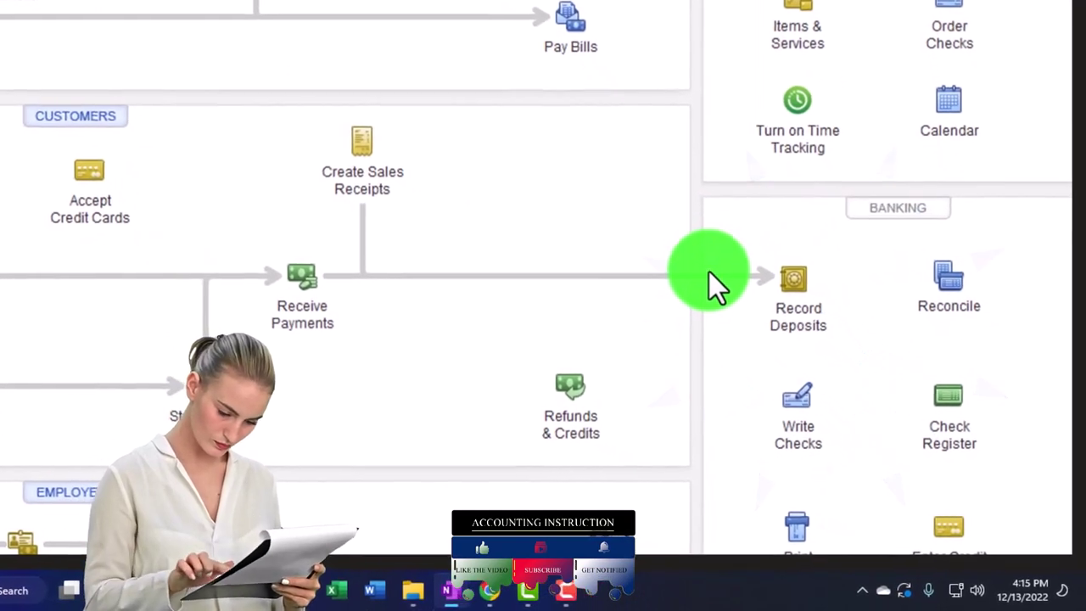
pyautogui.click(706, 269)
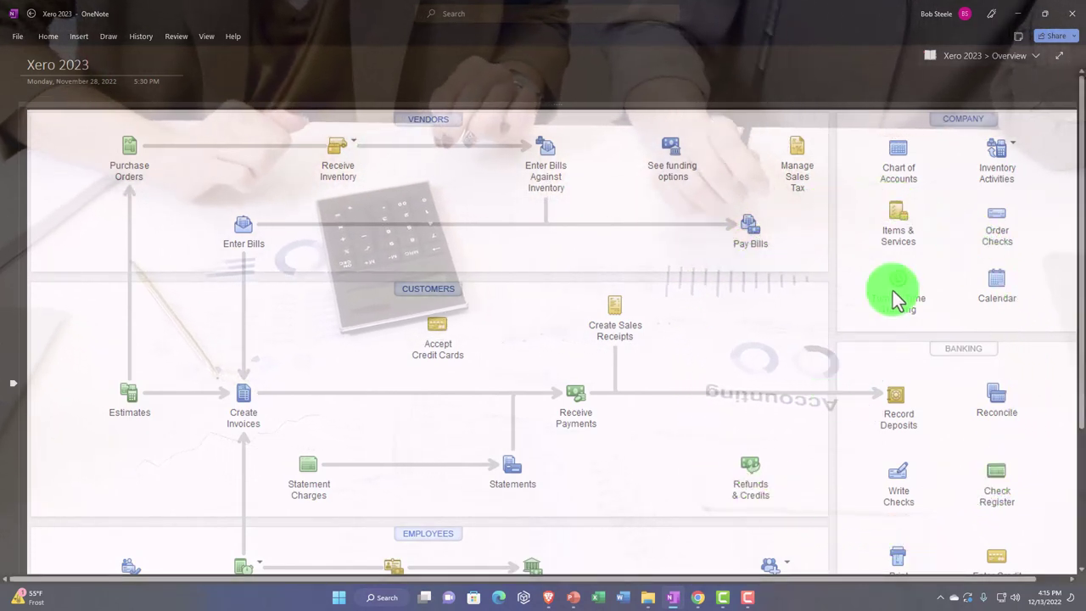
pyautogui.click(1025, 10)
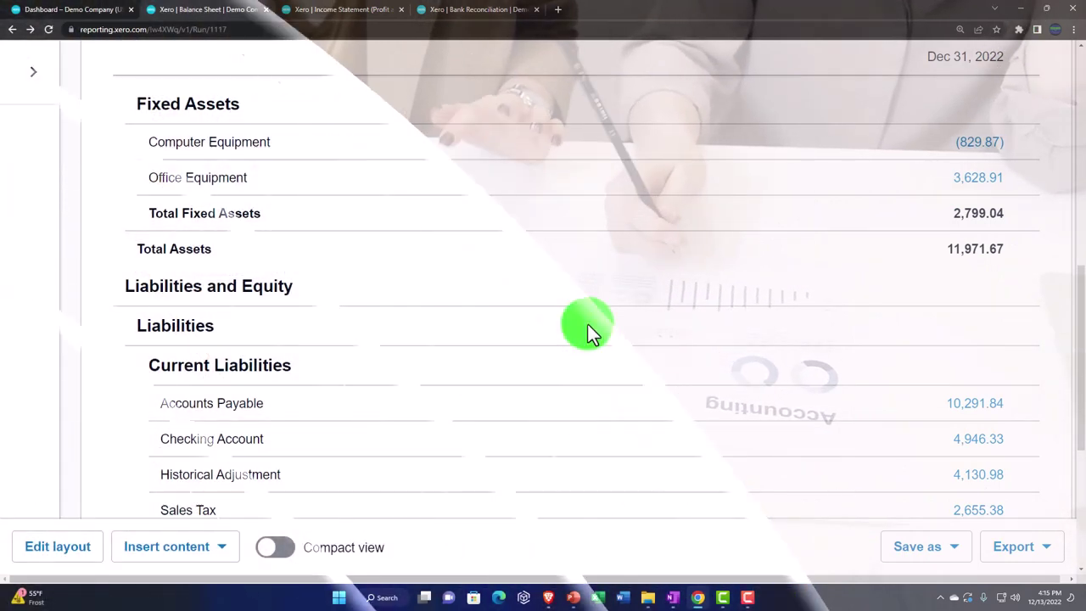
# - Compare the Balance in Xero on the Bank Reconciliation report with the Checking Account line on the Balance Sheet
pyautogui.click(464, 11)
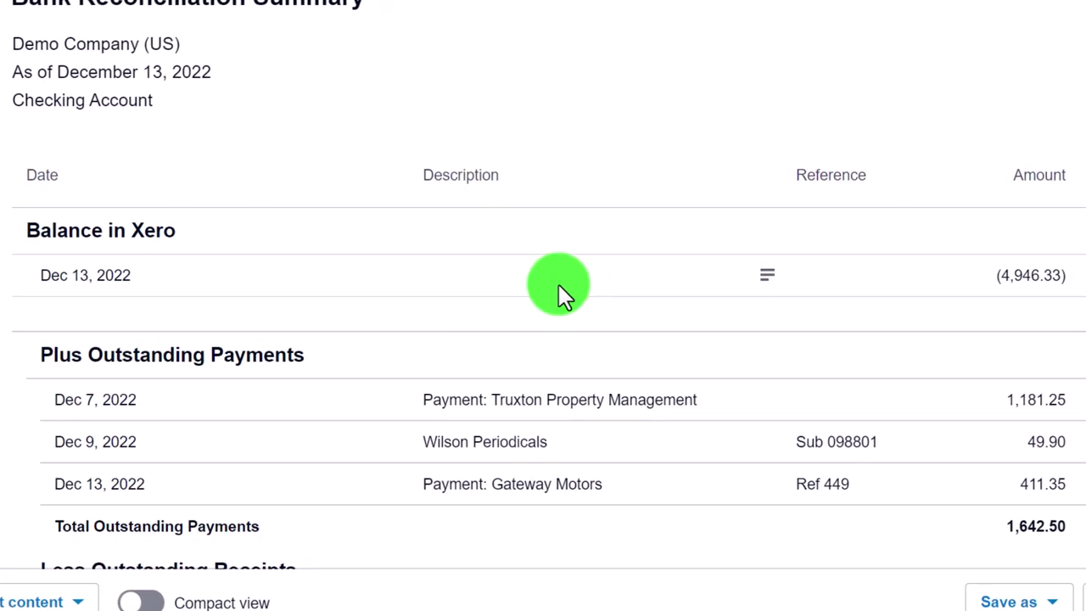
pyautogui.scroll(-1, 558, 284)
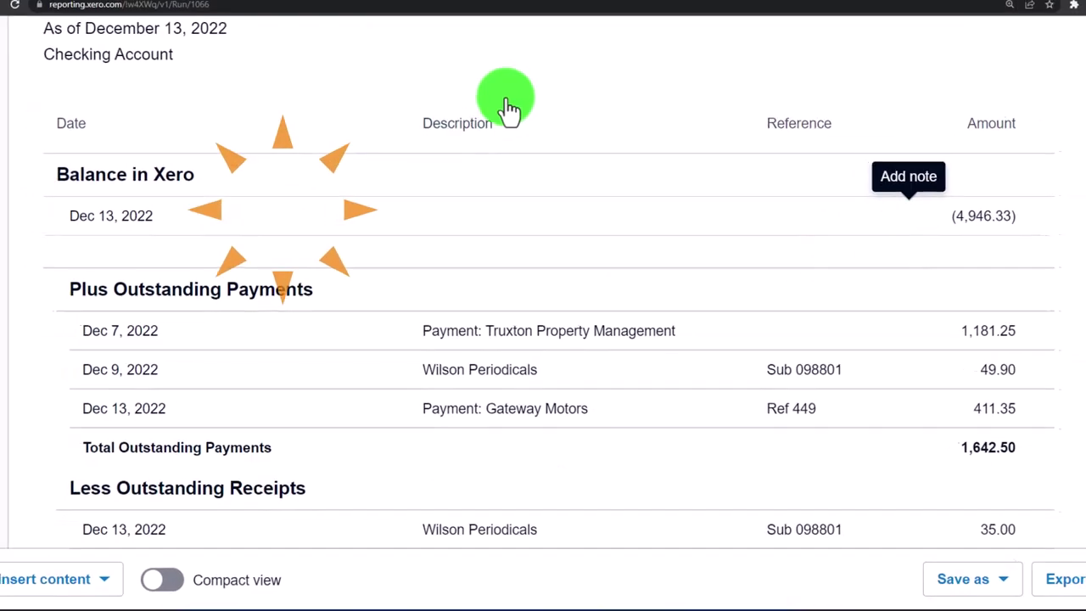
pyautogui.click(199, 12)
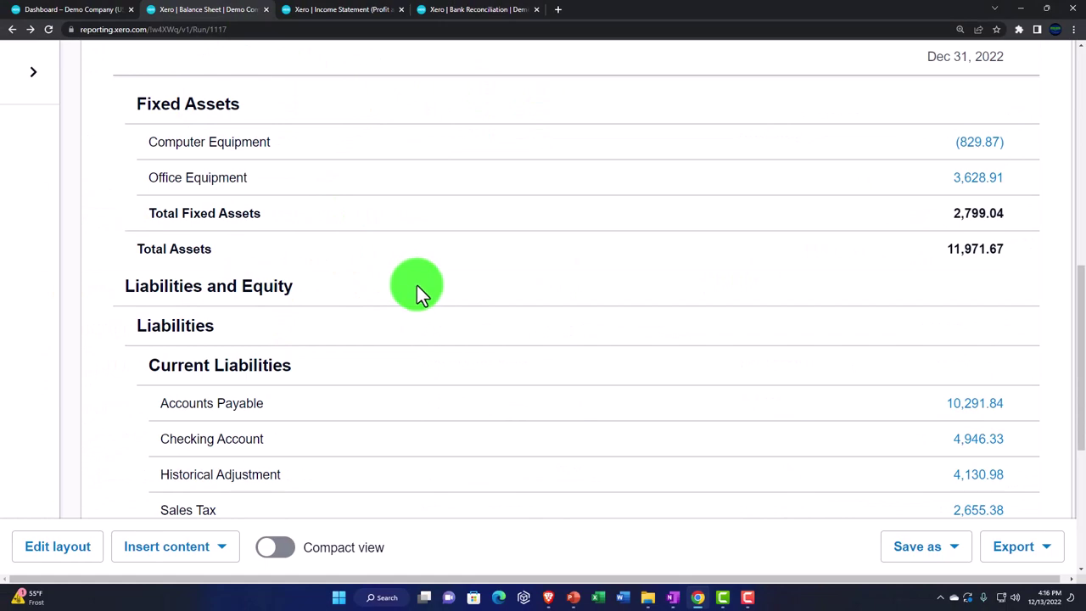
pyautogui.scroll(-2, 417, 289)
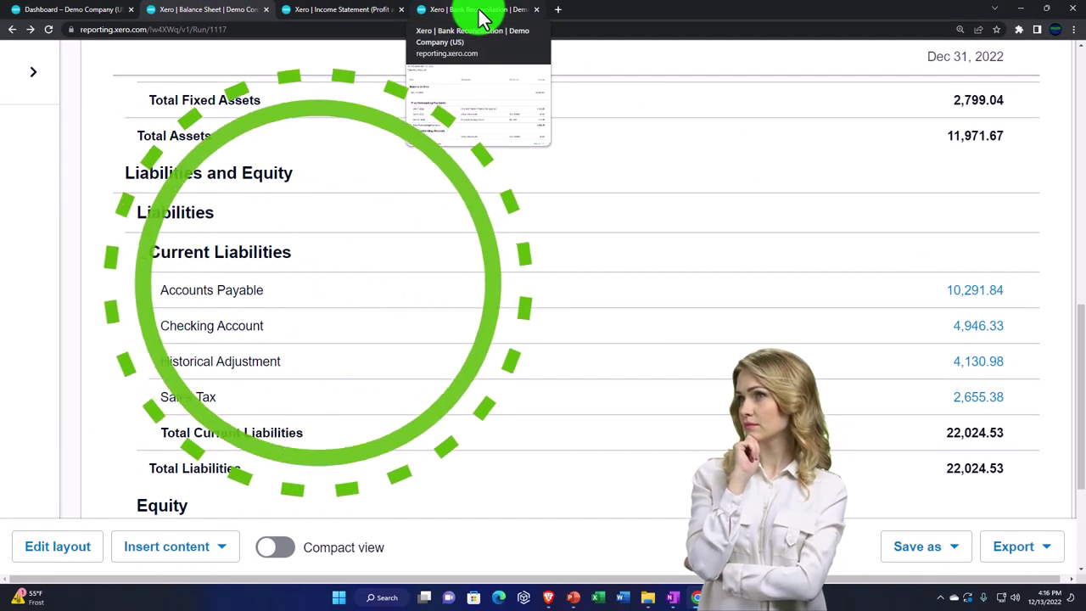
# - Review the Bank Reconciliation report from outstanding payments and receipts through unreconciled statement lines to the Statement Balances
pyautogui.click(480, 10)
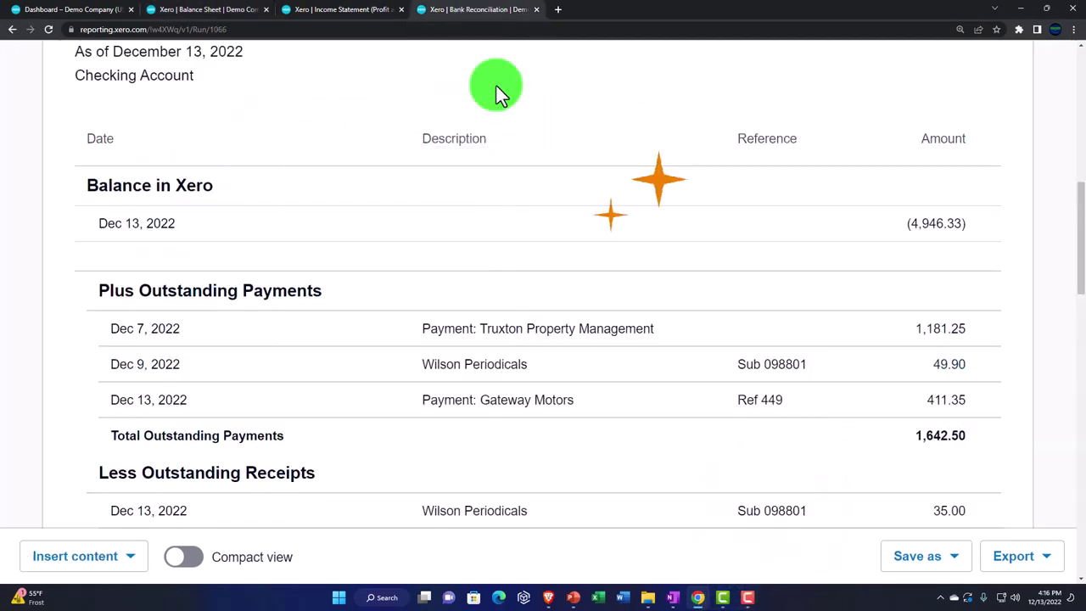
pyautogui.scroll(-2, 600, 350)
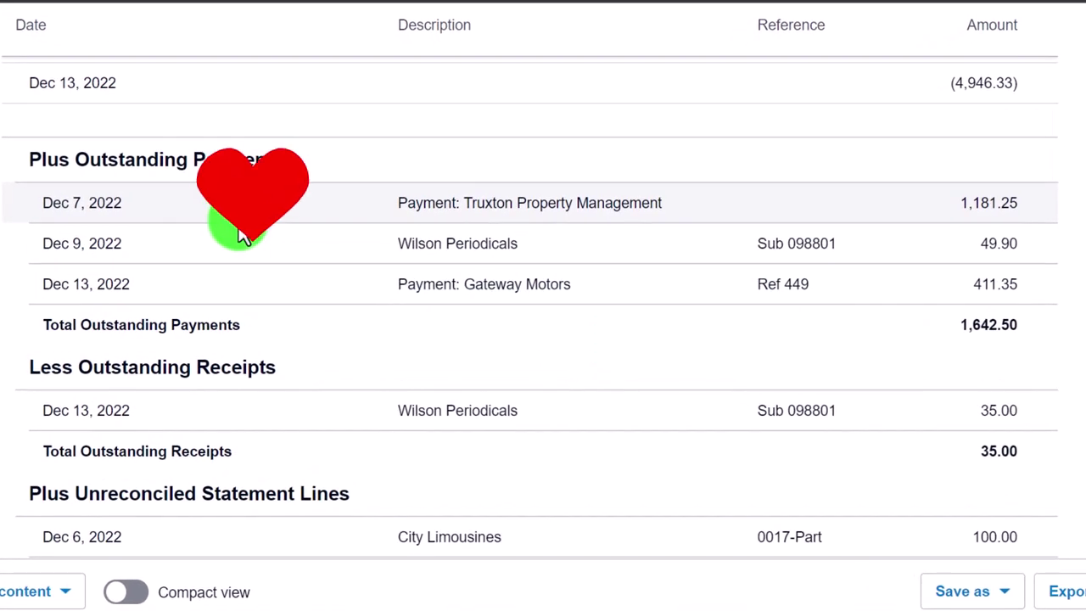
pyautogui.scroll(-1, 241, 225)
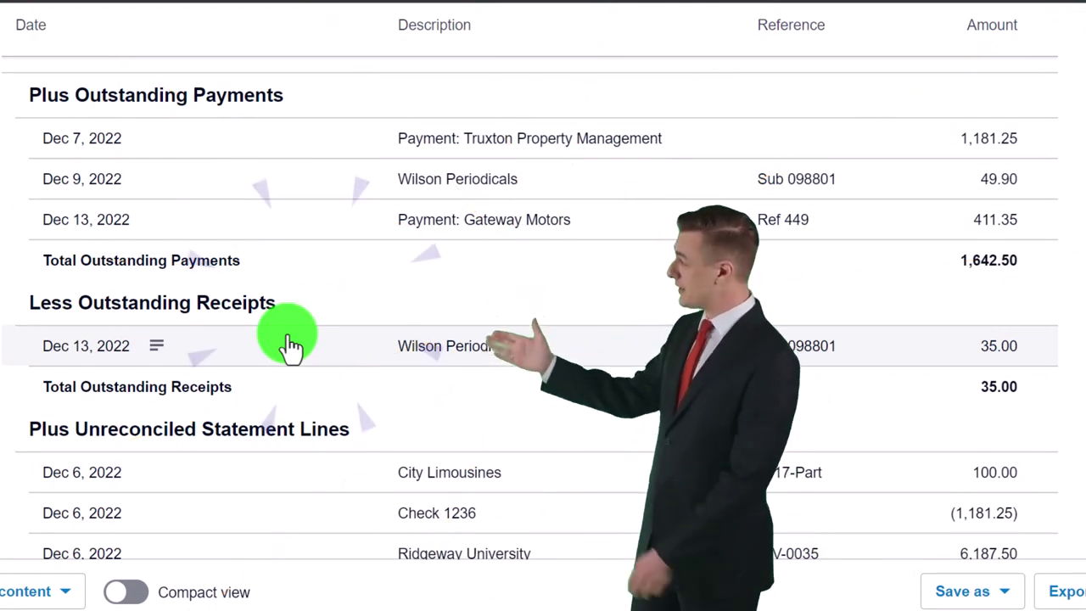
pyautogui.scroll(-1, 288, 348)
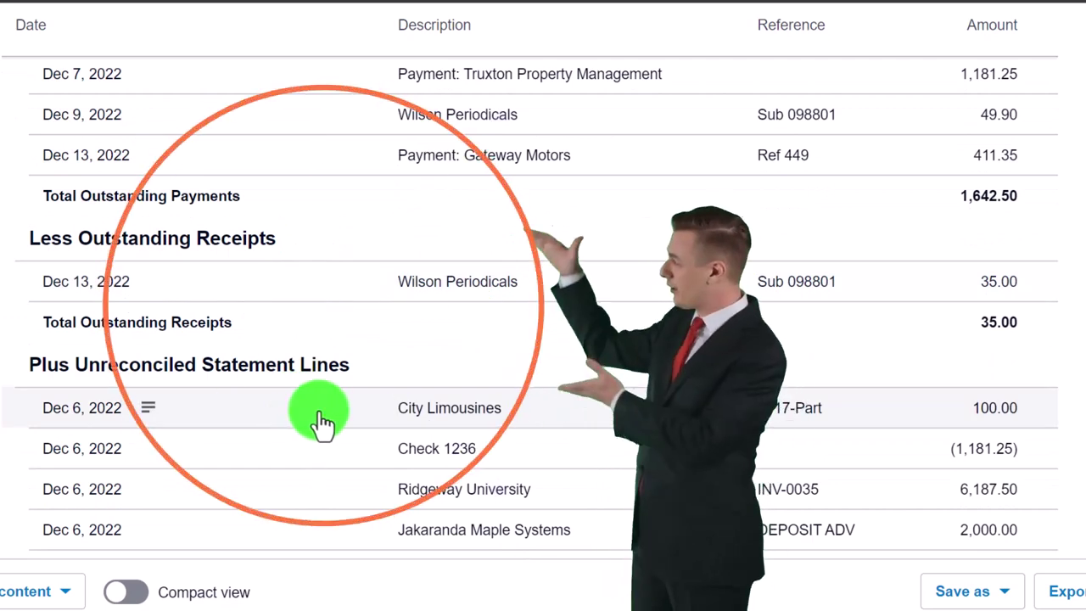
pyautogui.scroll(-3, 322, 422)
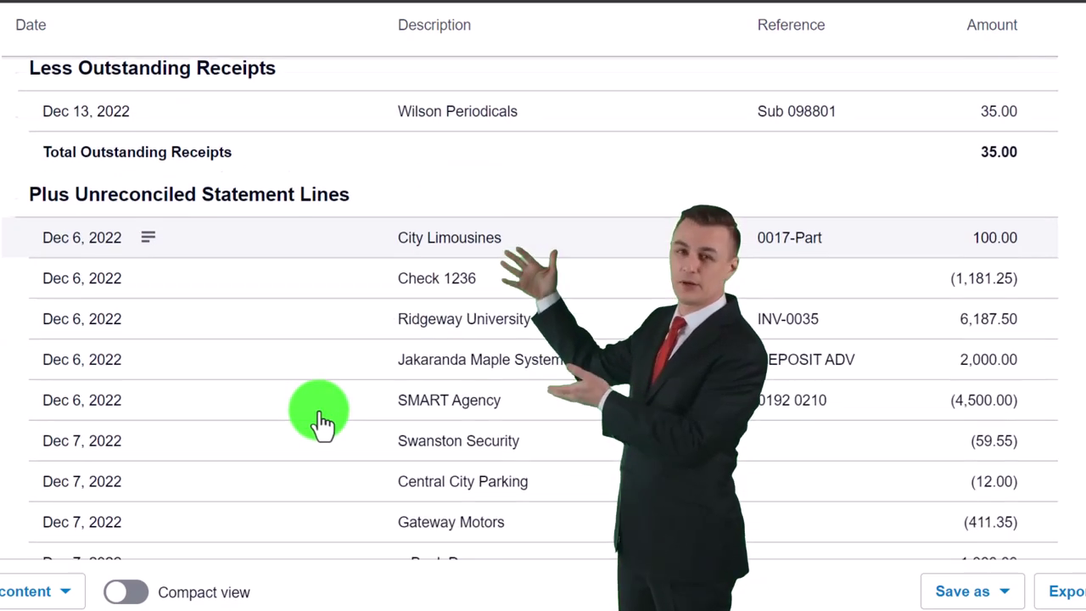
pyautogui.scroll(-10, 322, 421)
pyautogui.scroll(-6, 323, 422)
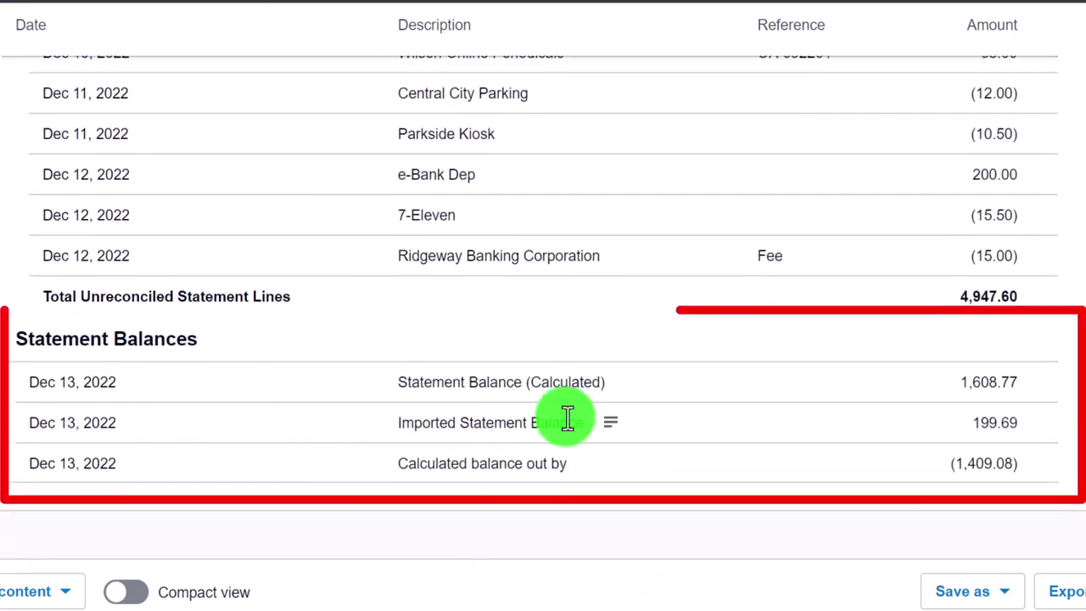
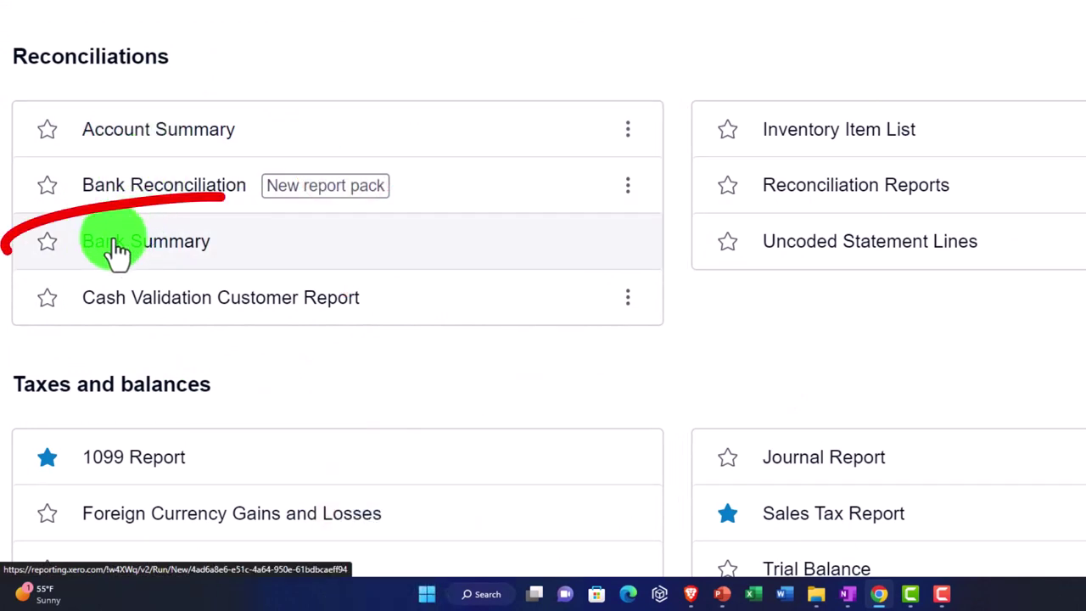
# - Open the Bank Summary report and update it with a start date of Jan 1, 2022
pyautogui.click(197, 255)
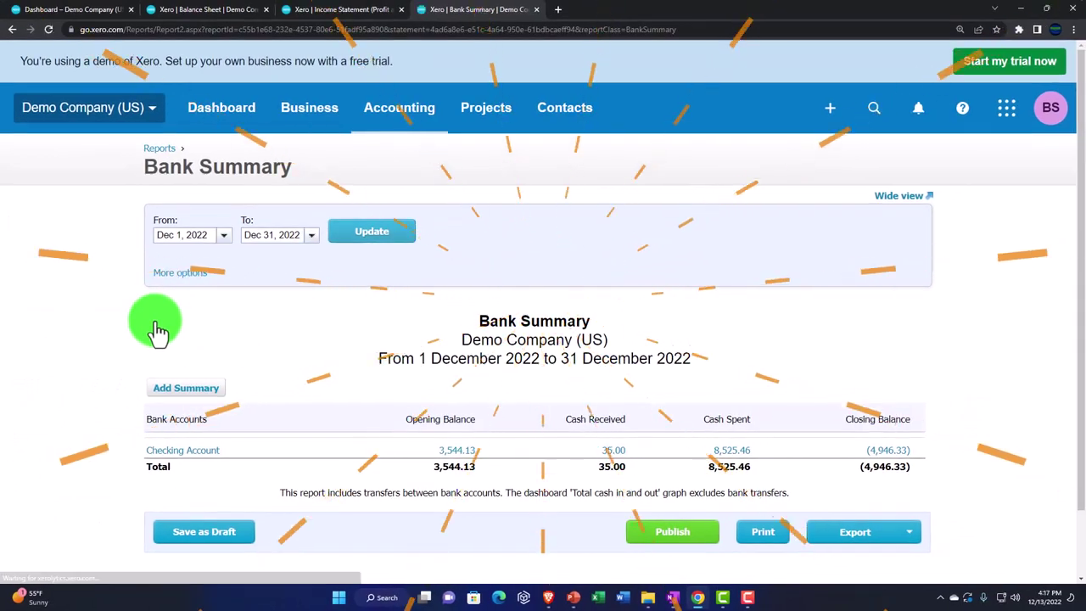
pyautogui.click(223, 237)
pyautogui.click(177, 259)
pyautogui.click(176, 259)
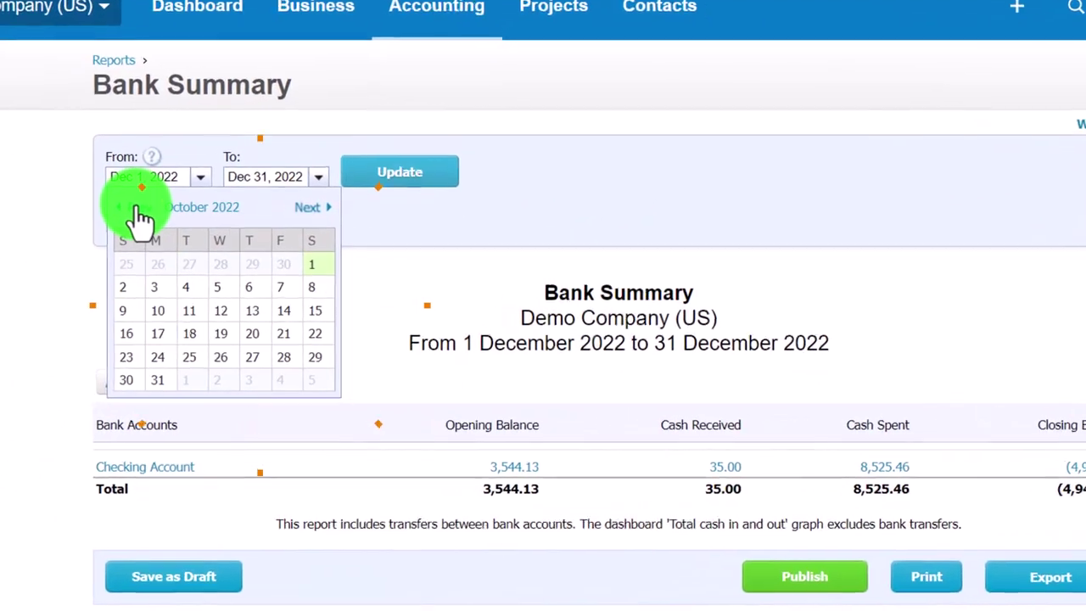
pyautogui.click(138, 211)
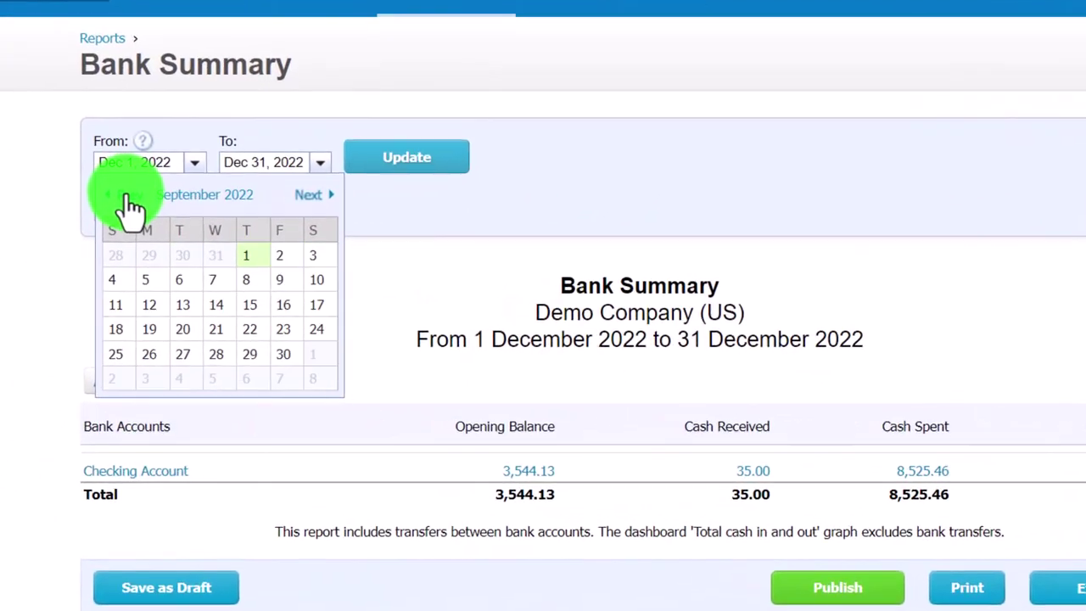
pyautogui.click(138, 211)
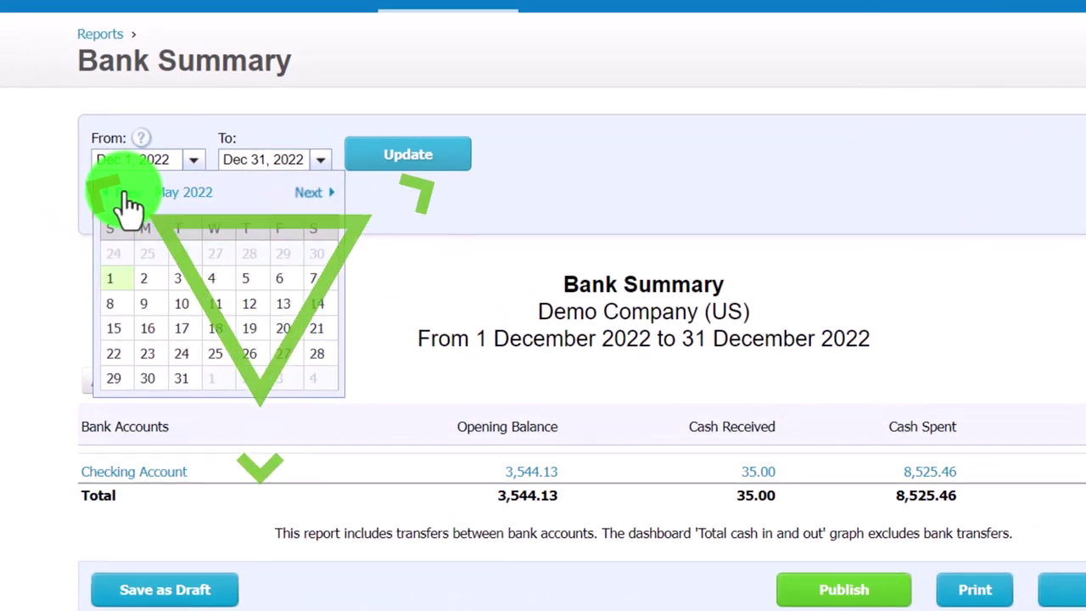
pyautogui.click(126, 200)
pyautogui.click(127, 202)
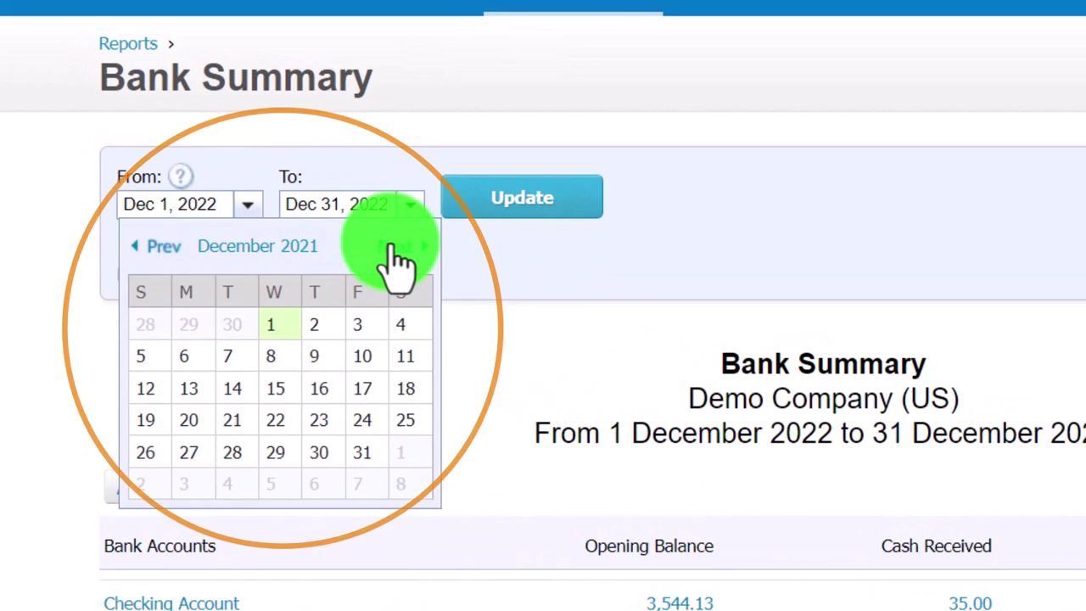
pyautogui.click(399, 248)
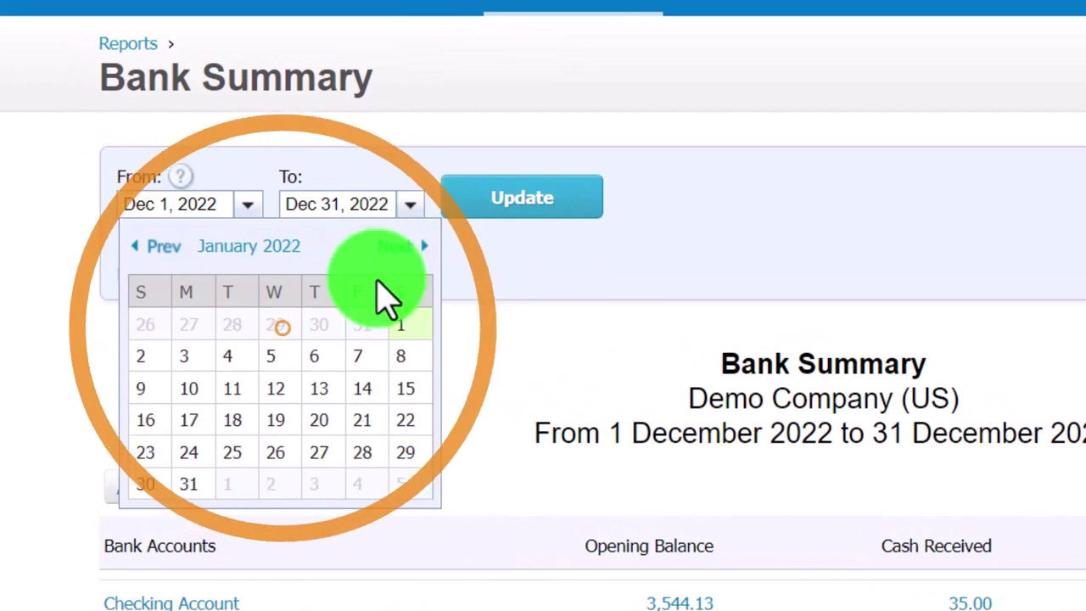
pyautogui.click(400, 327)
pyautogui.click(512, 214)
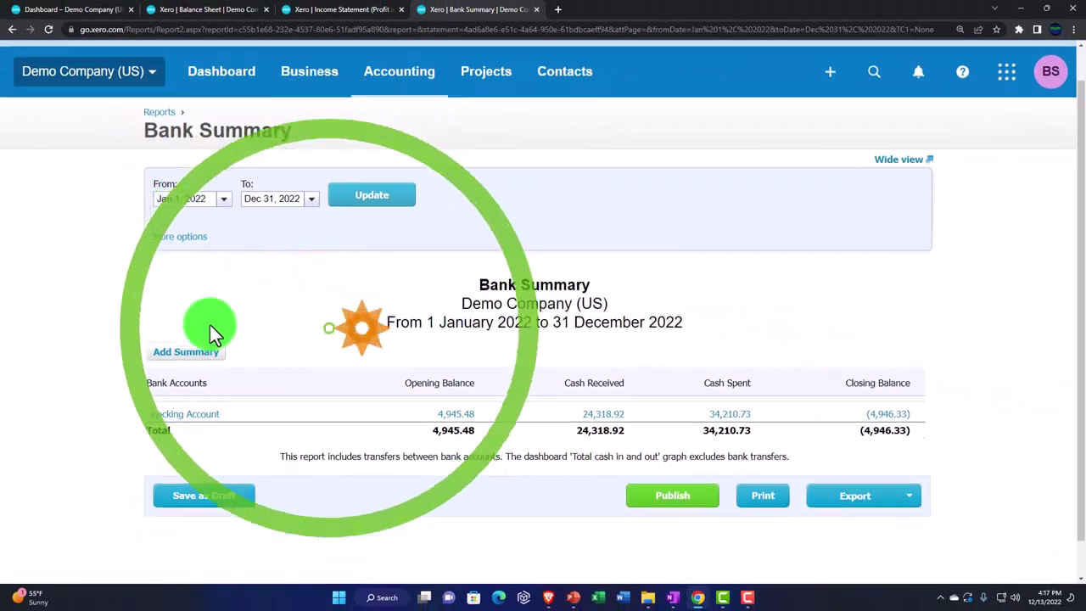
# - Compare the Bank Summary's closing balance with the Checking Account line under Current Liabilities on the Balance Sheet
pyautogui.scroll(-1, 210, 324)
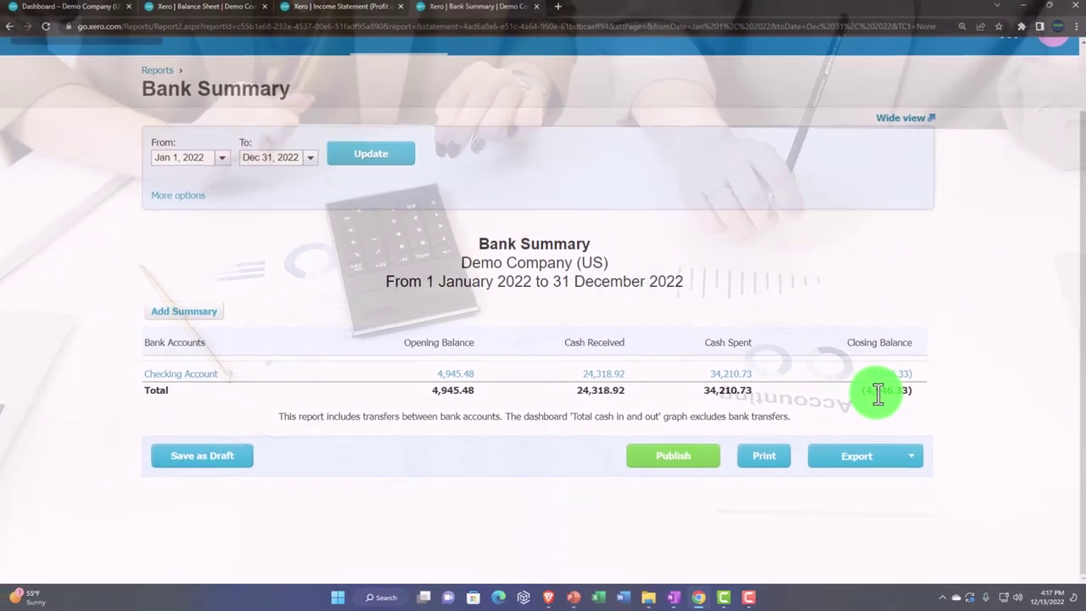
pyautogui.click(219, 12)
pyautogui.scroll(5, 423, 393)
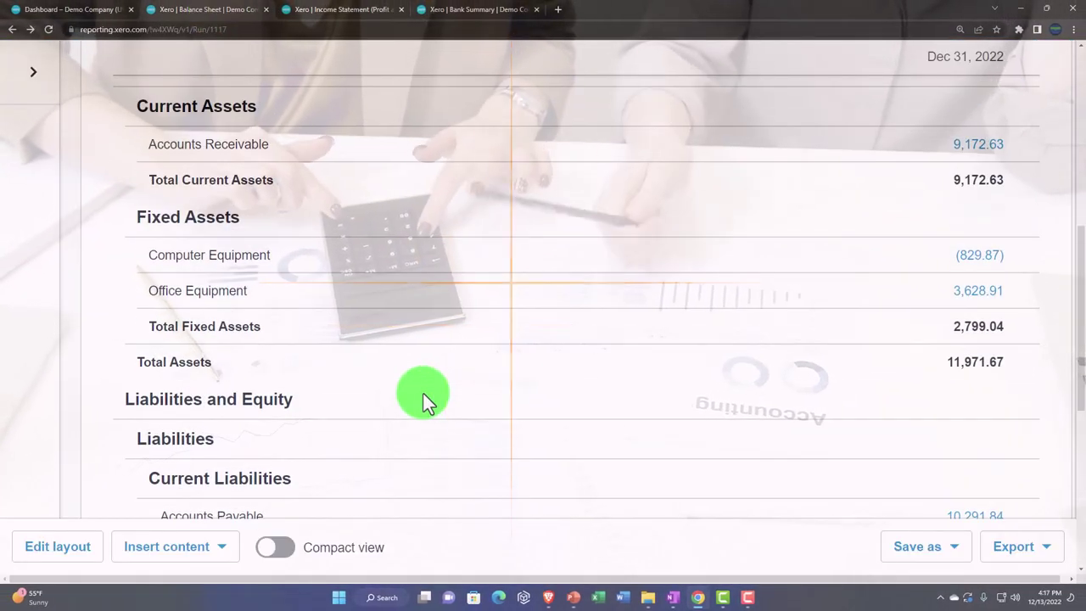
pyautogui.scroll(-6, 459, 390)
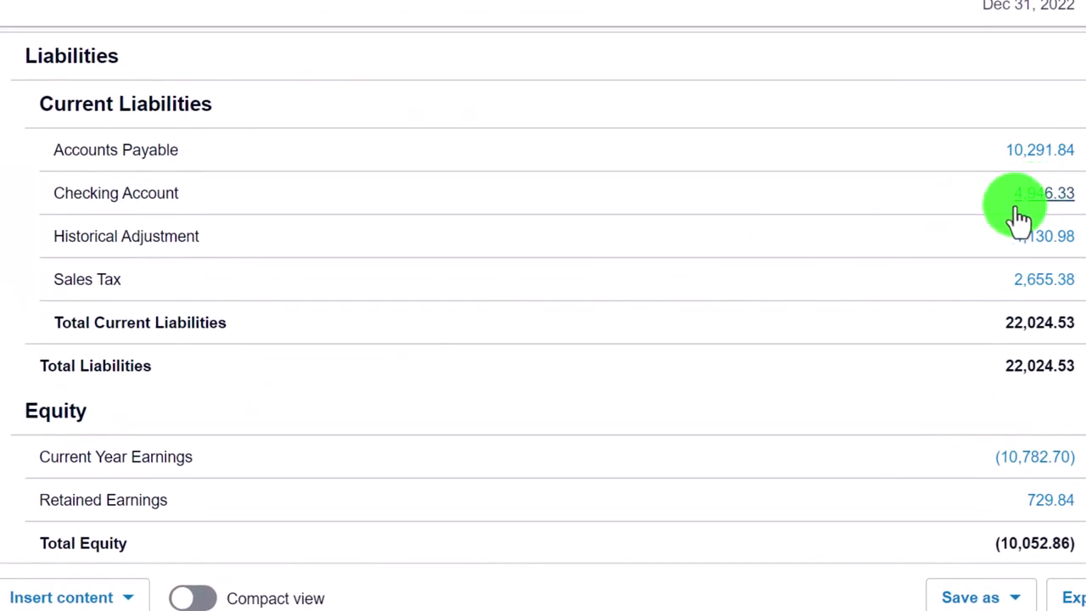
# - Open the Checking Account transactions from the Balance Sheet, examine the available filters including the Source types, and close them without applying any
pyautogui.click(1015, 208)
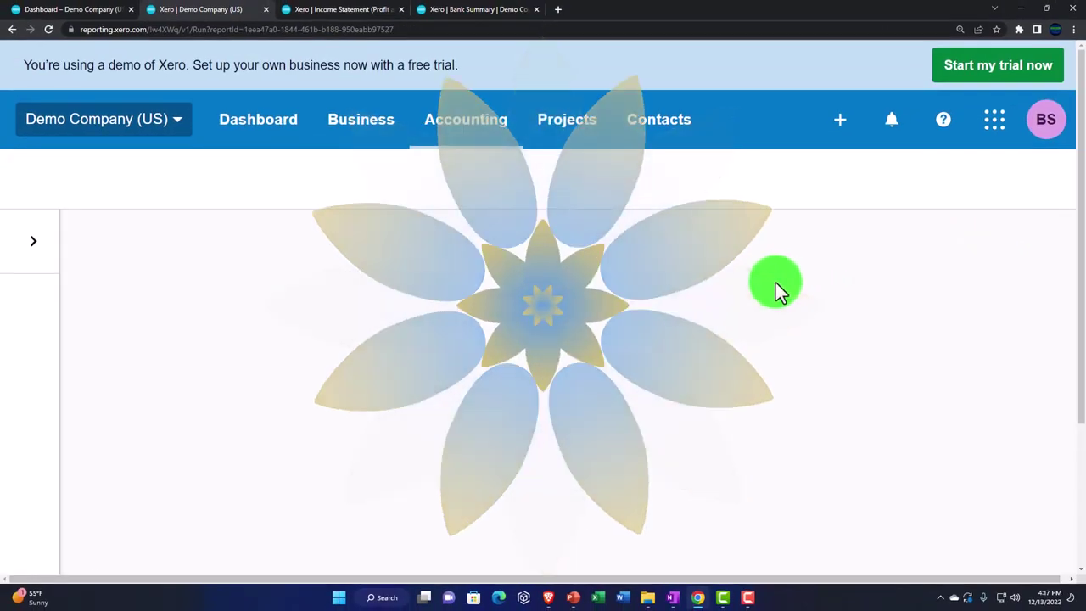
pyautogui.scroll(-2, 775, 284)
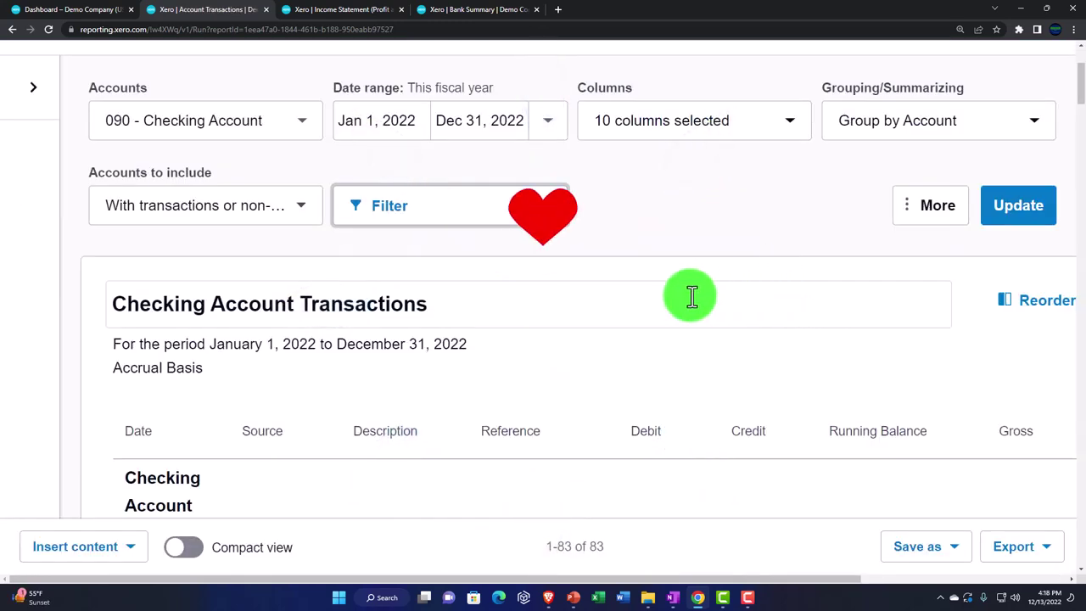
pyautogui.click(381, 219)
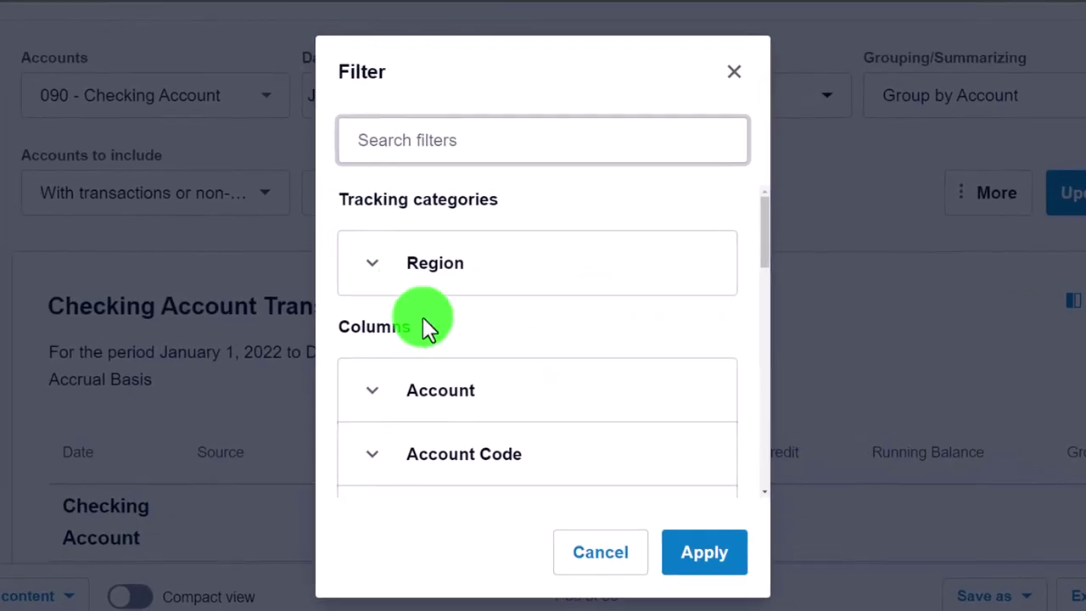
pyautogui.scroll(-2, 424, 319)
pyautogui.scroll(-2, 441, 343)
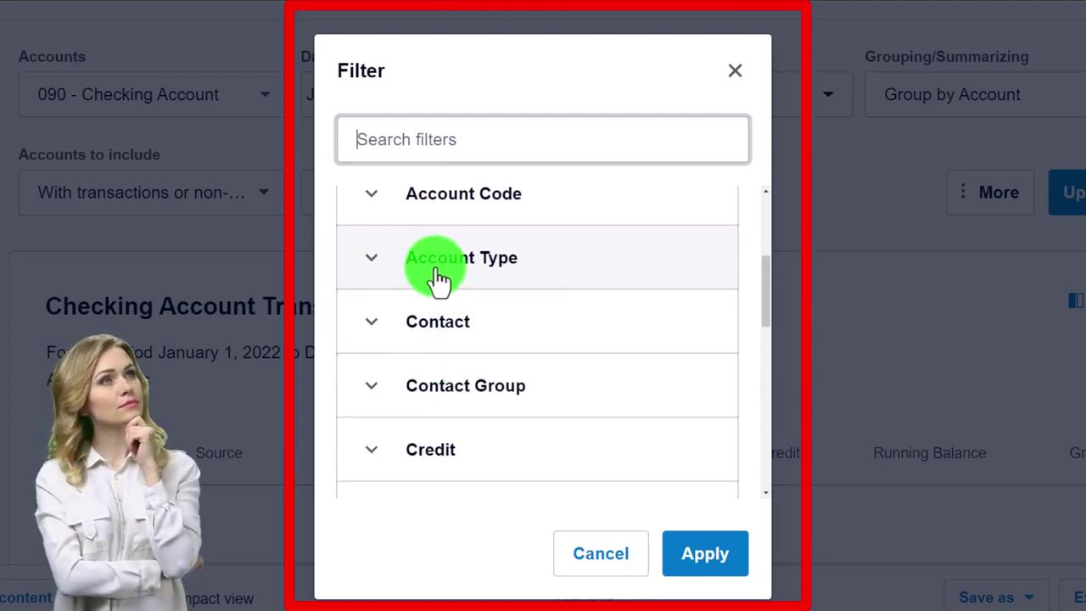
pyautogui.scroll(-1, 439, 280)
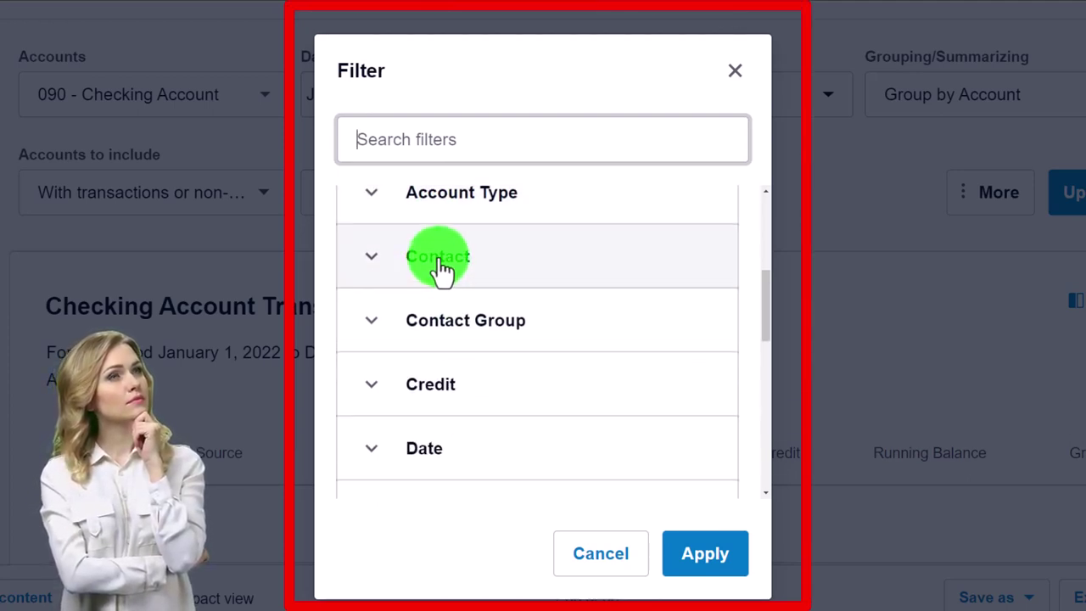
pyautogui.scroll(-5, 441, 270)
pyautogui.scroll(-1, 424, 270)
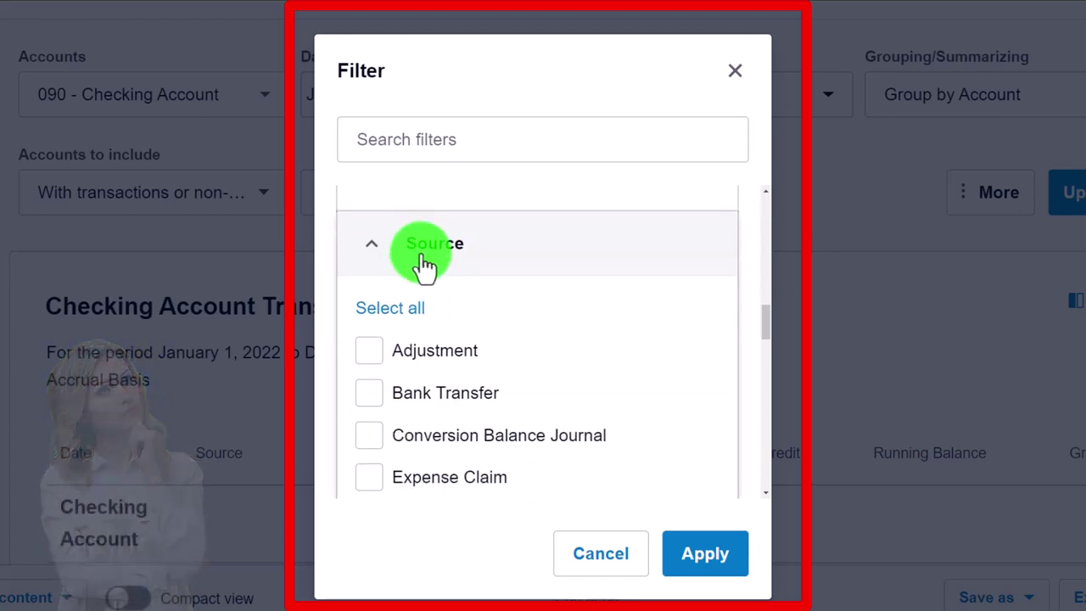
pyautogui.scroll(-8, 504, 413)
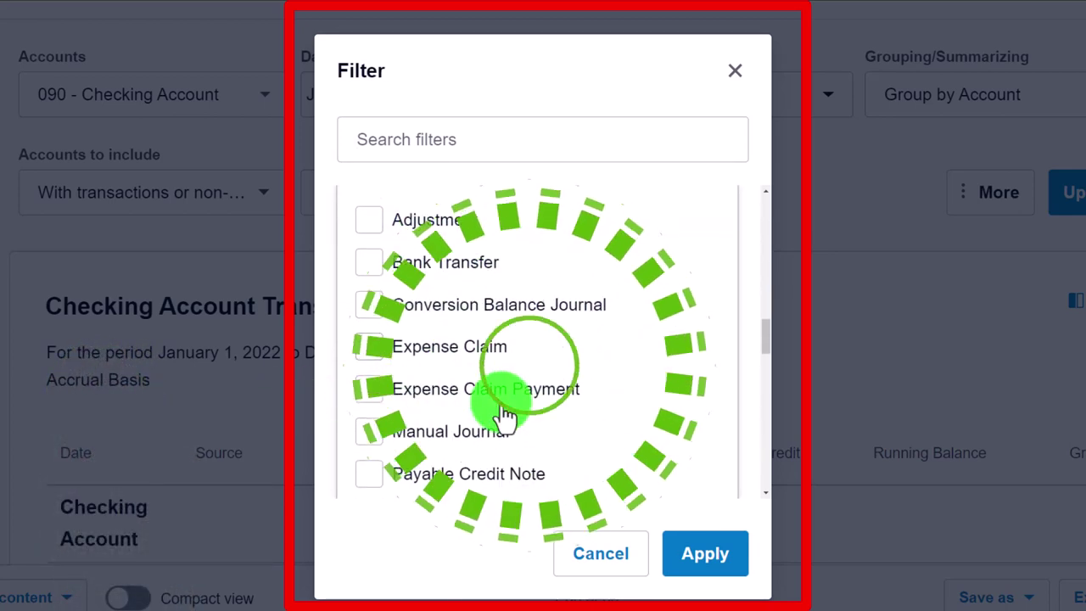
pyautogui.scroll(-2, 504, 413)
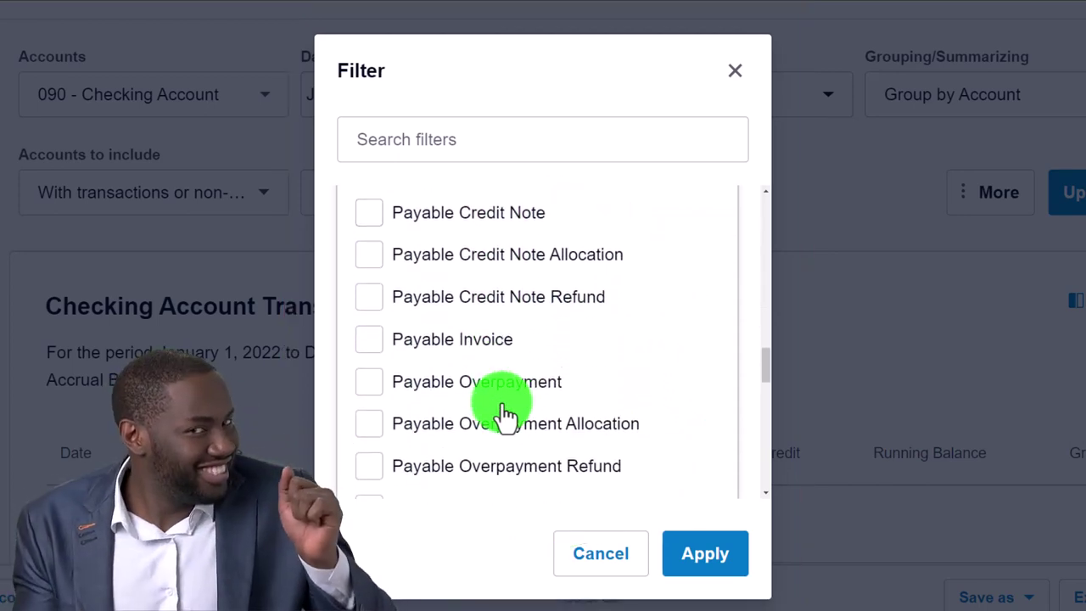
pyautogui.click(735, 71)
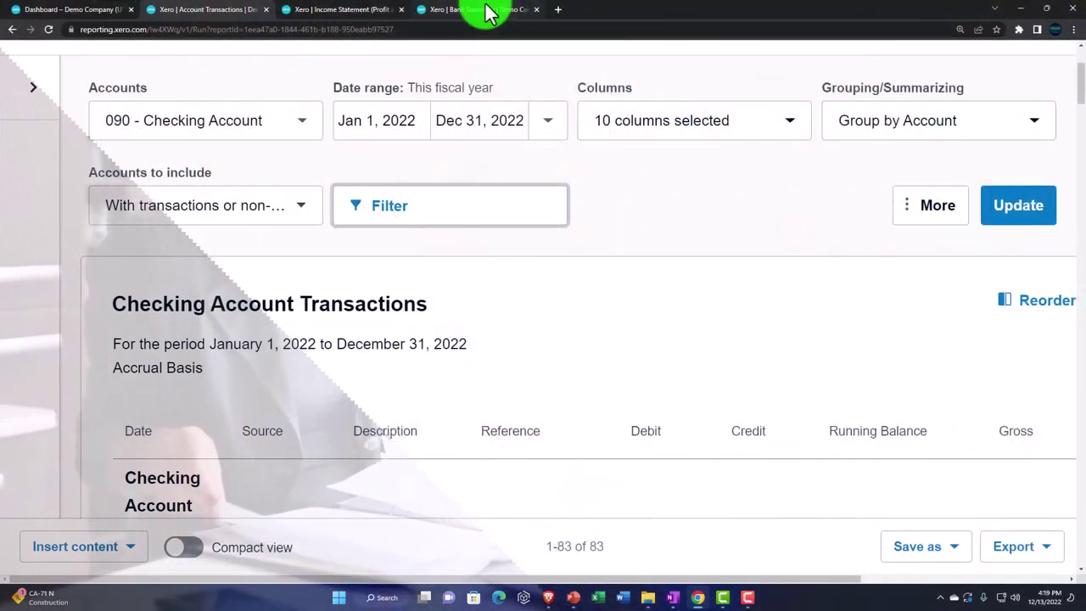
# - Return from Bank Summary to the reports list and open the Cash Validation Customer Report in a new browser tab
pyautogui.click(486, 11)
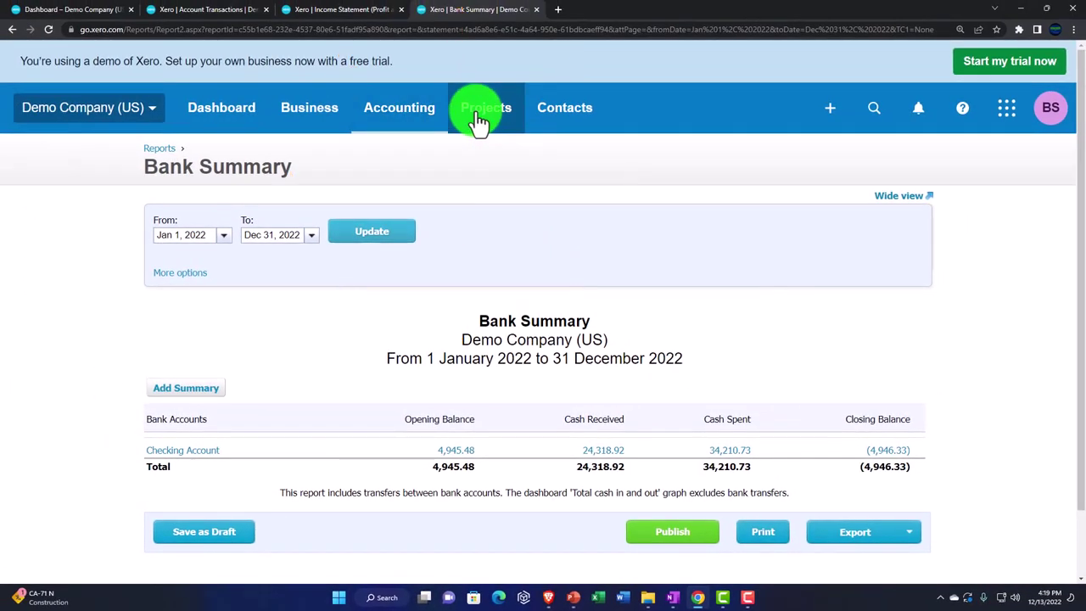
pyautogui.click(433, 119)
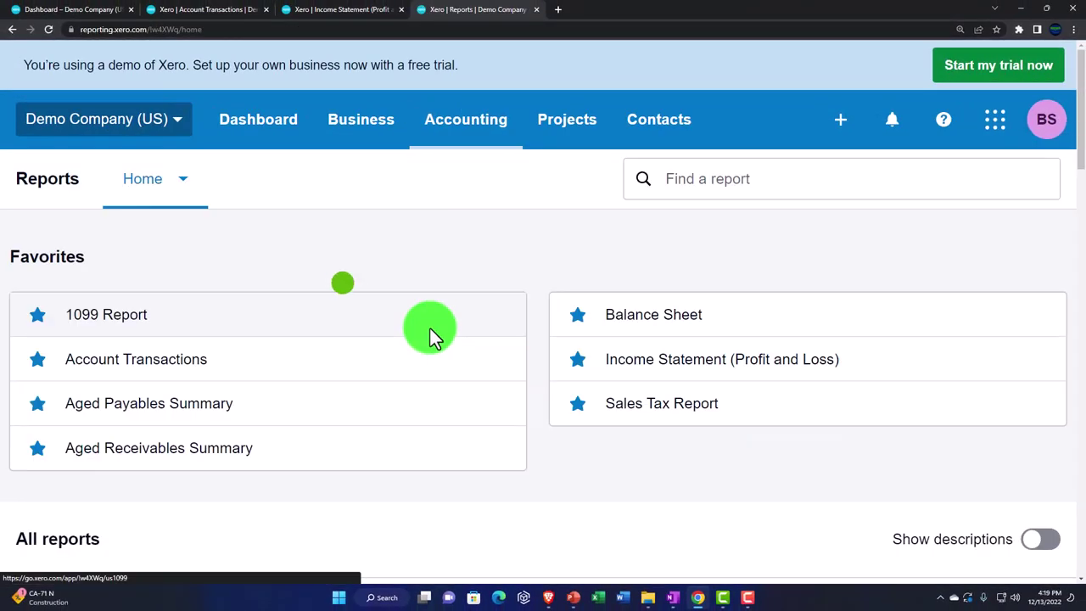
pyautogui.scroll(-10, 431, 333)
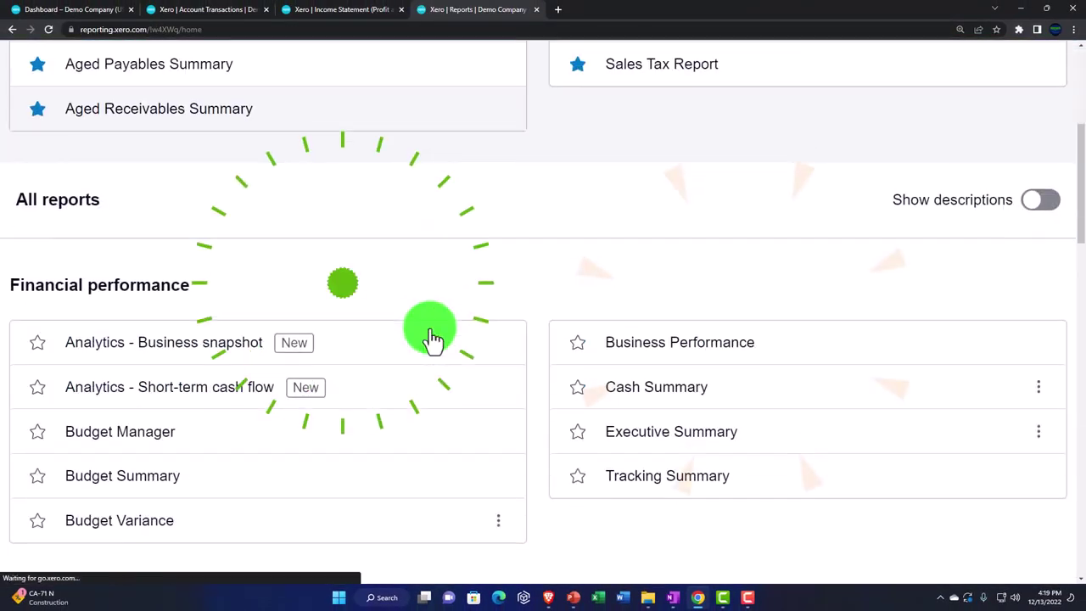
pyautogui.scroll(-8, 431, 333)
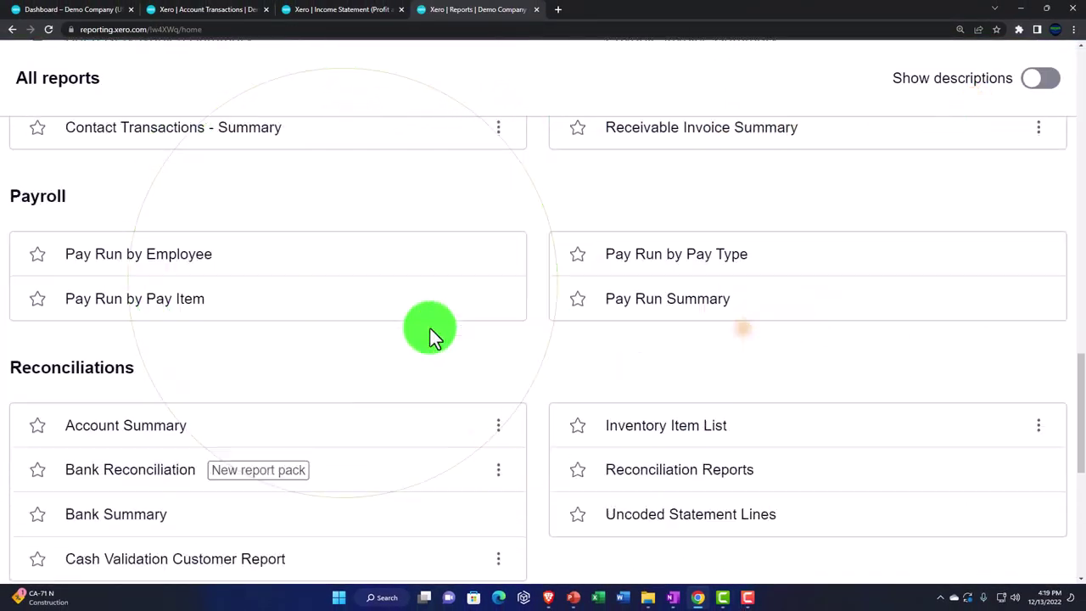
pyautogui.scroll(-1, 426, 341)
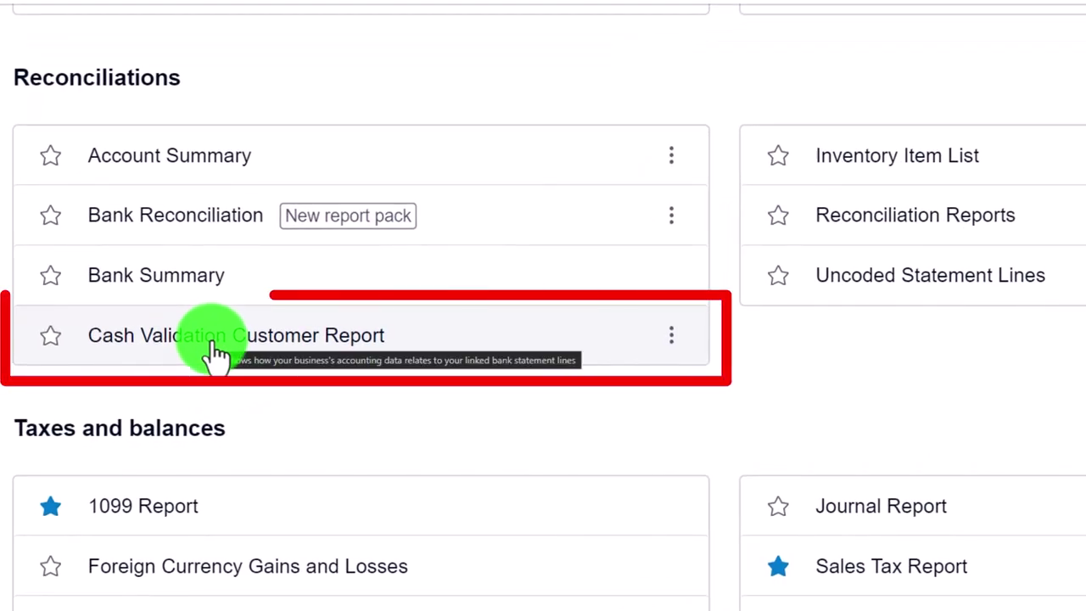
pyautogui.rightClick(261, 338)
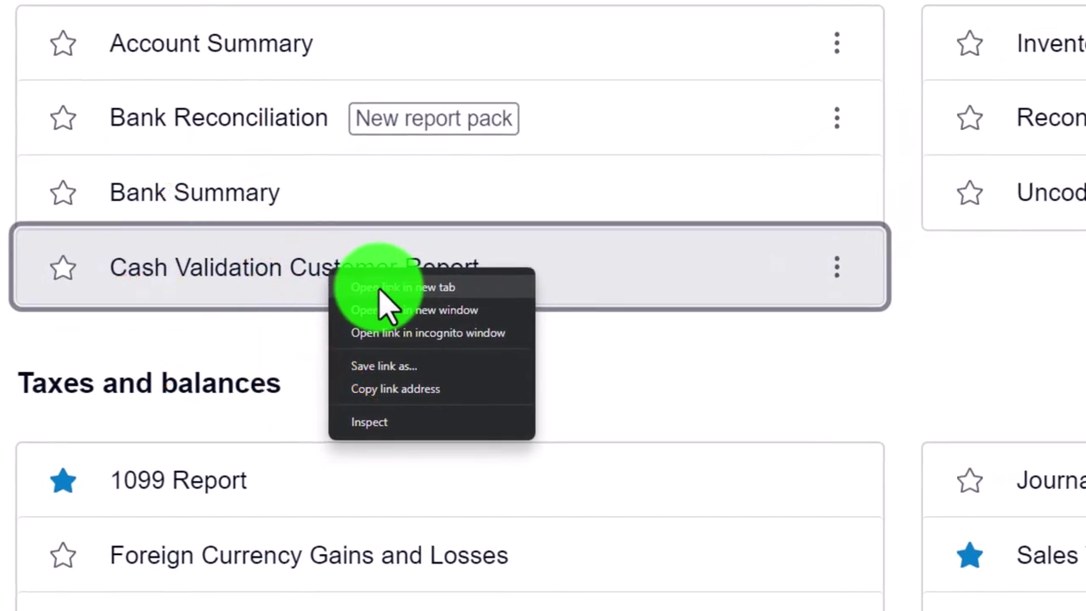
pyautogui.click(380, 289)
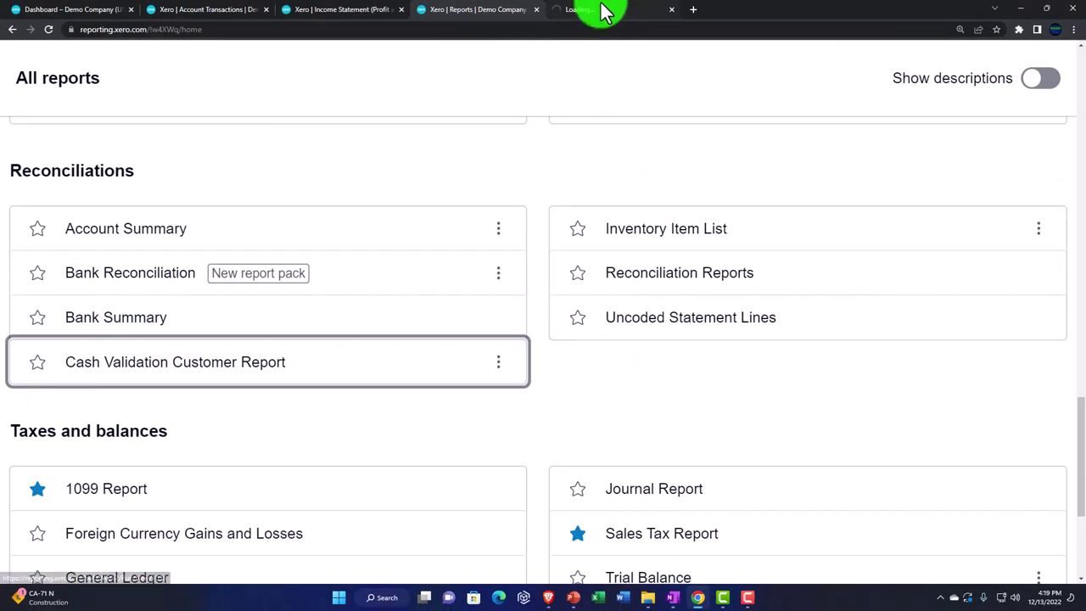
pyautogui.click(602, 10)
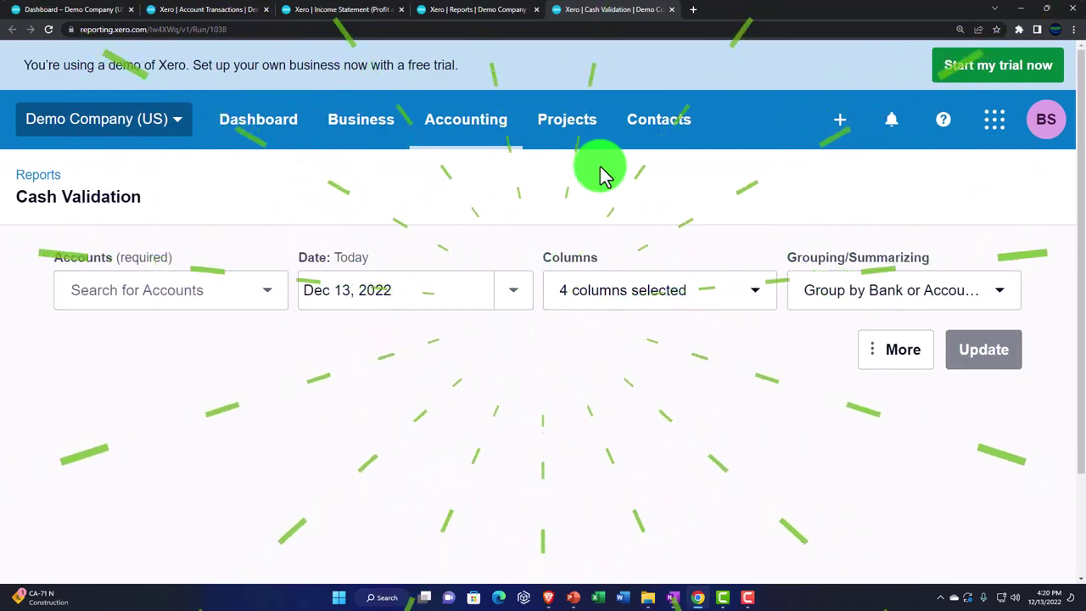
# - Review the bank statement balance and transactions sections of the Cash Validation report for the Checking Account as of Dec 31, 2022, and close it
pyautogui.scroll(2, 551, 204)
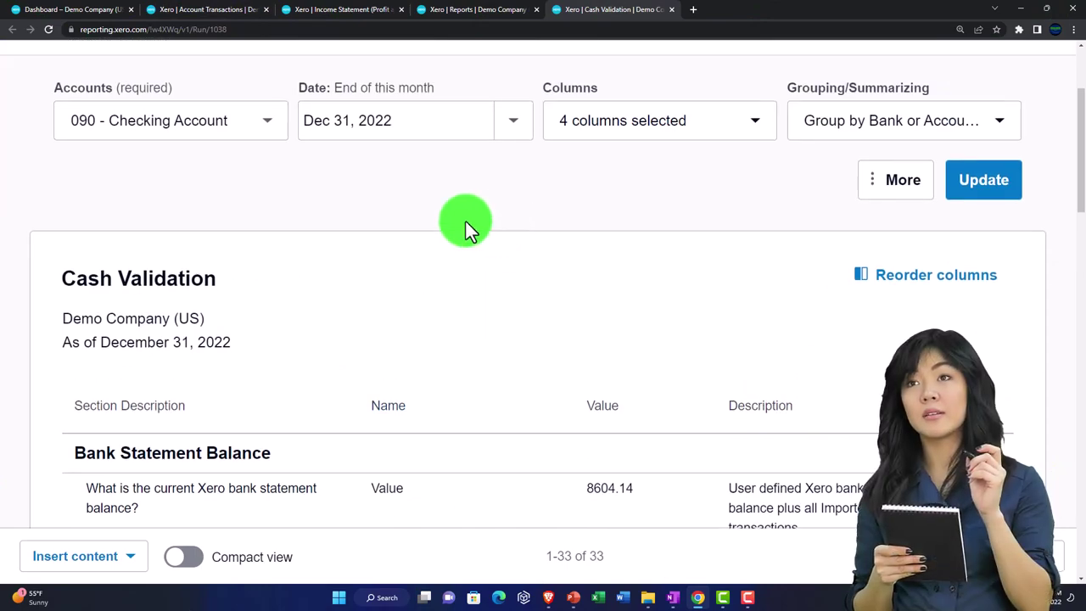
pyautogui.scroll(-2, 339, 132)
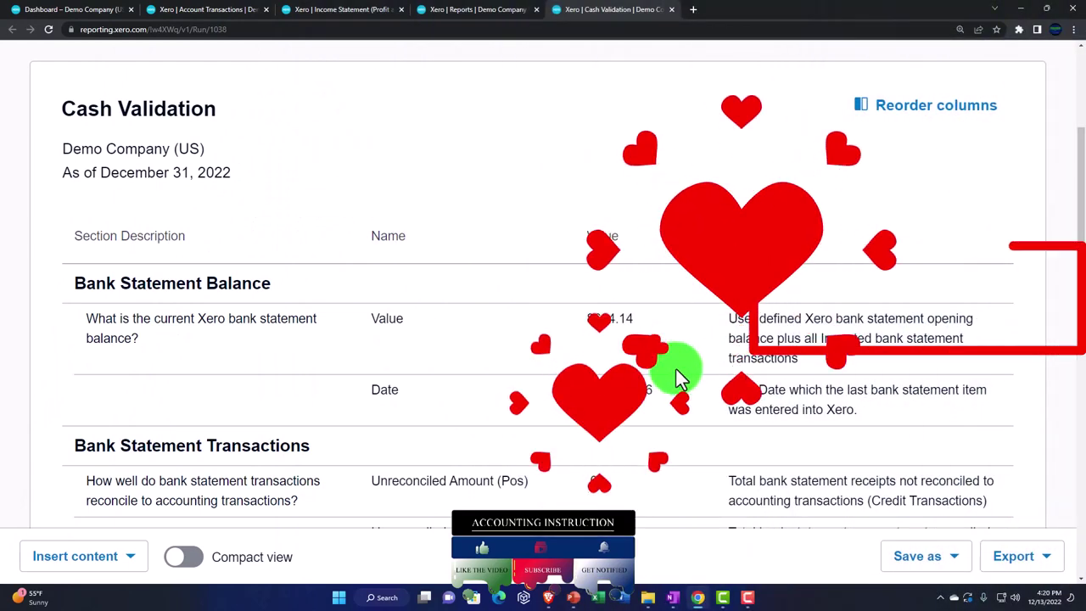
pyautogui.scroll(-2, 676, 369)
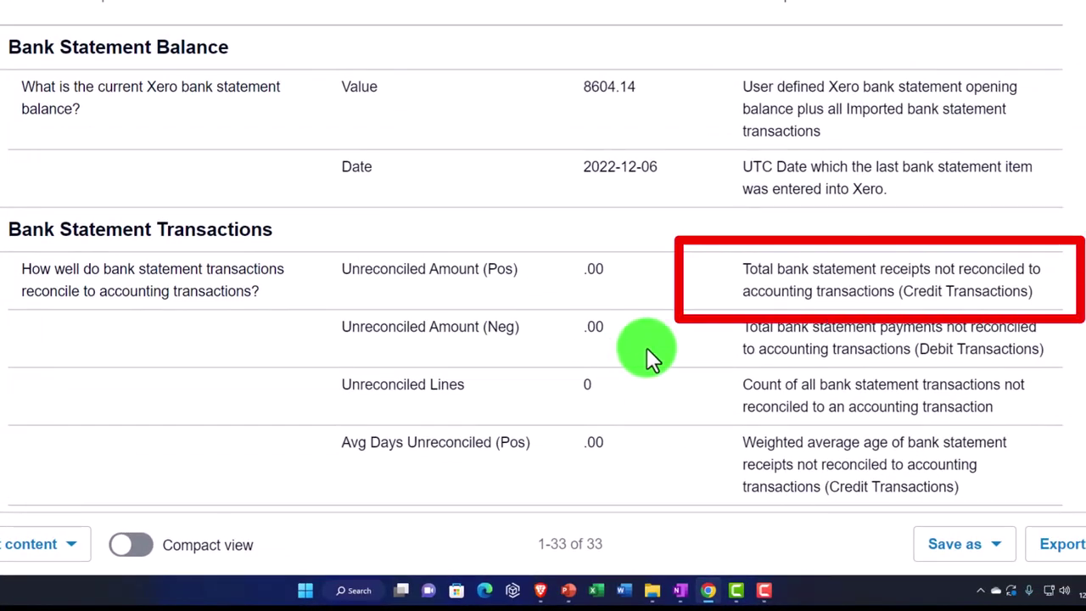
pyautogui.scroll(-1, 647, 347)
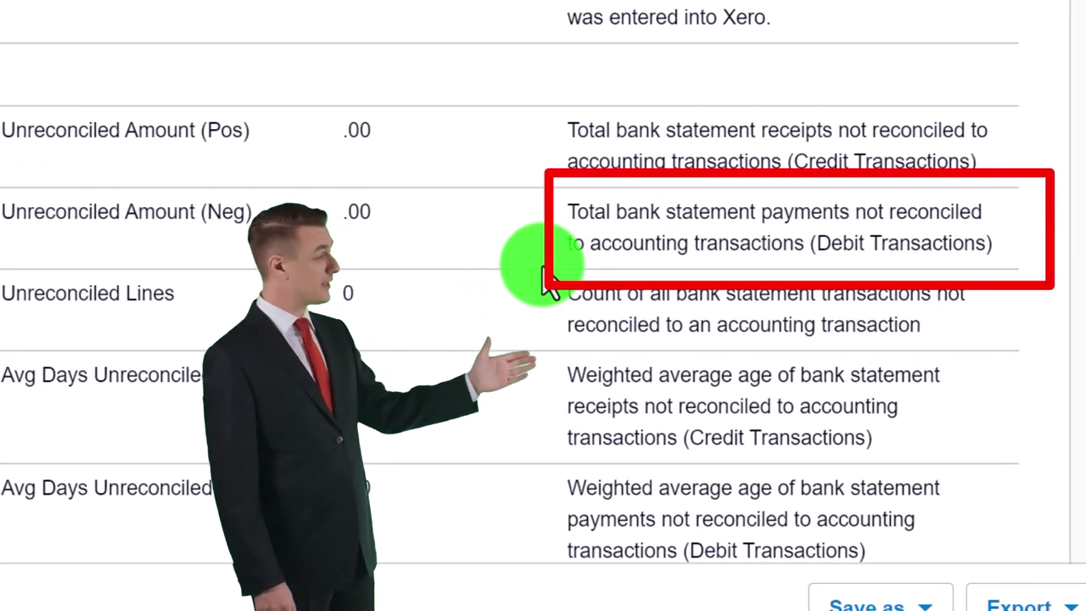
pyautogui.scroll(-1, 547, 280)
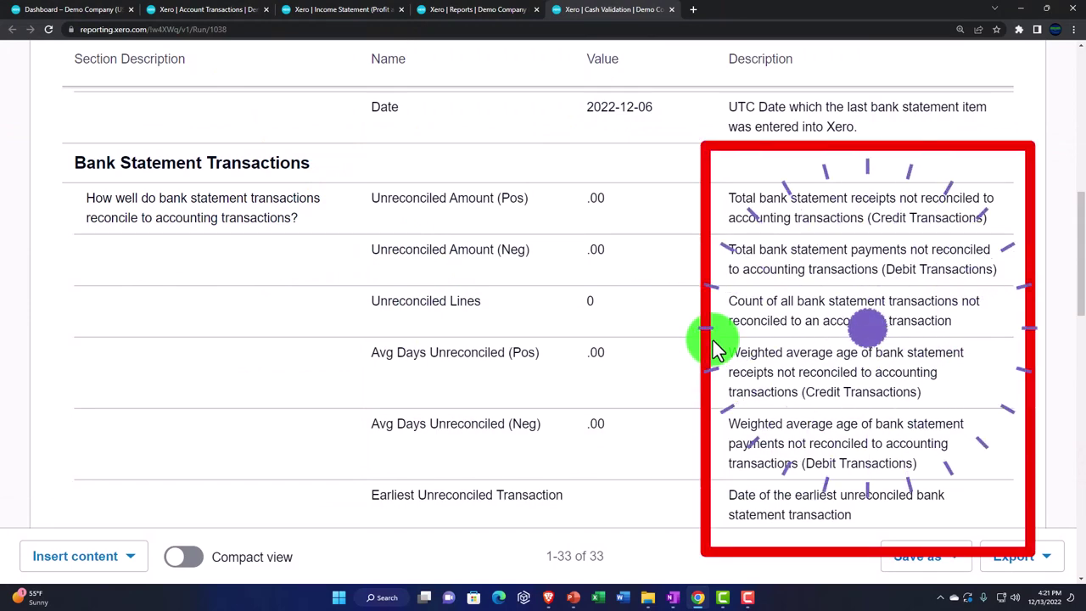
pyautogui.click(671, 10)
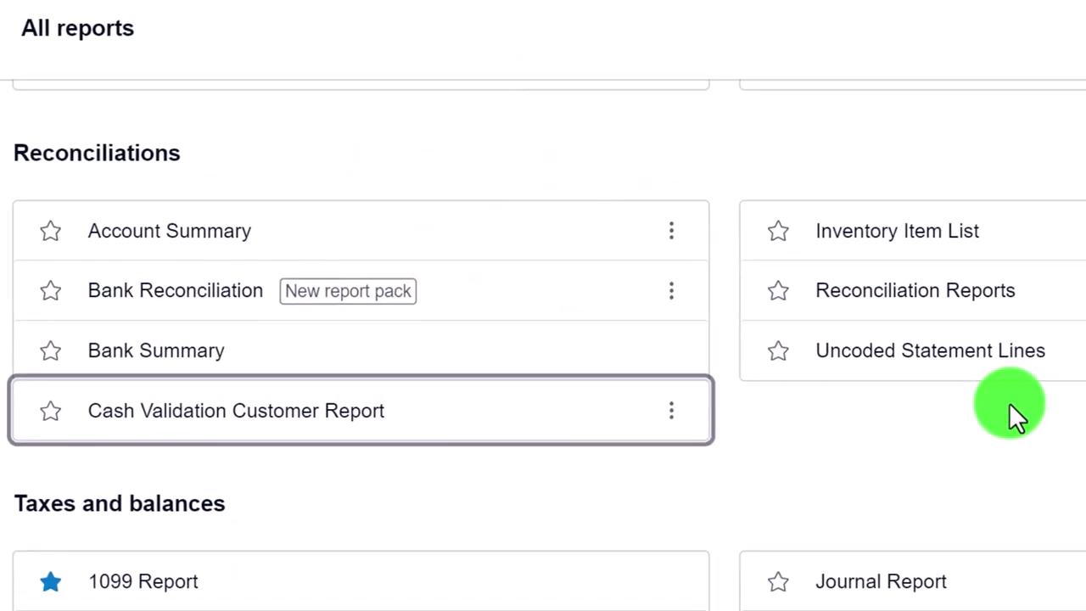
# - Open Reconciliation Reports from the Reconciliations section in a new browser tab and switch to it
pyautogui.rightClick(892, 300)
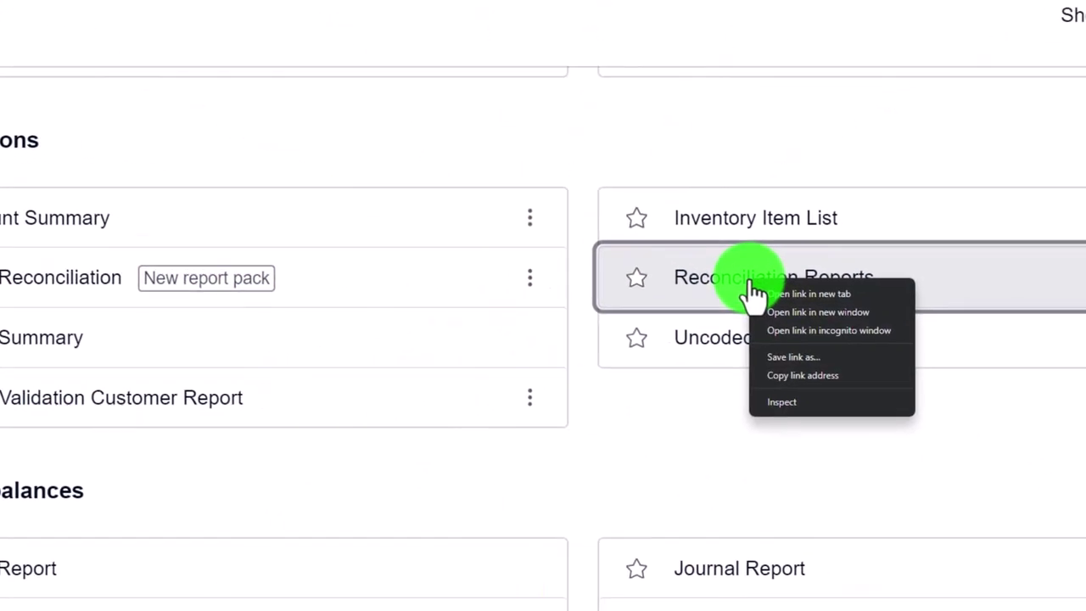
pyautogui.click(535, 271)
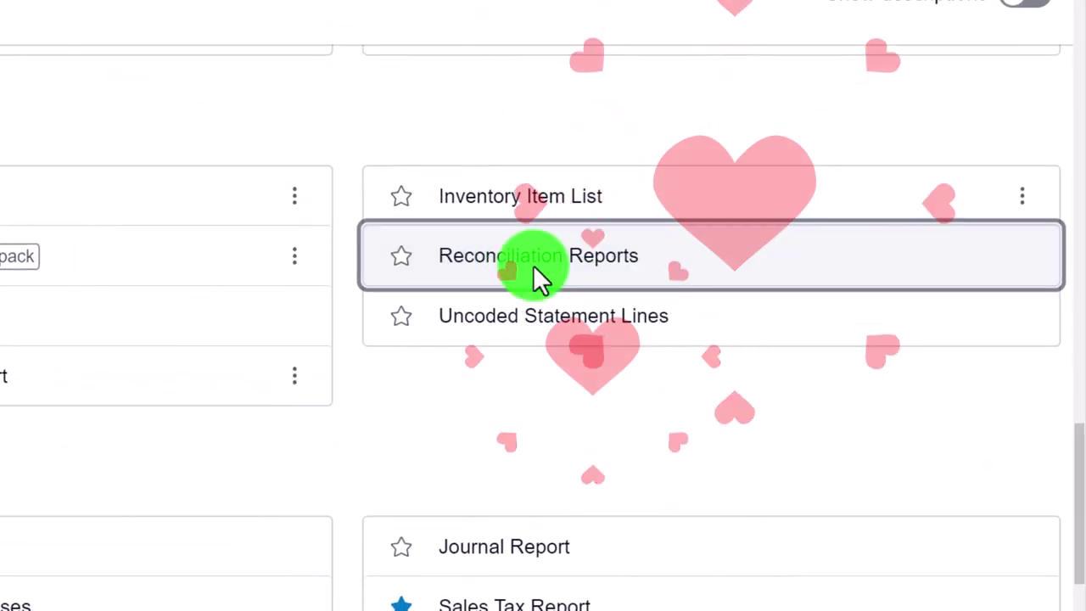
pyautogui.click(611, 10)
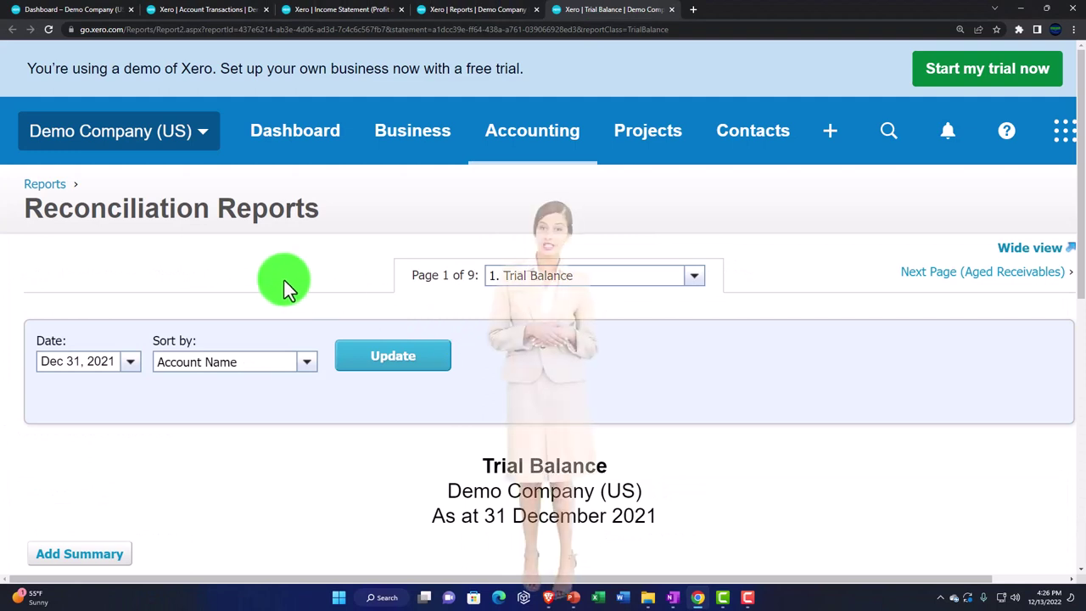
# - Examine the list of pages included in the Reconciliation Reports pack and keep Trial Balance selected
pyautogui.scroll(-2, 283, 279)
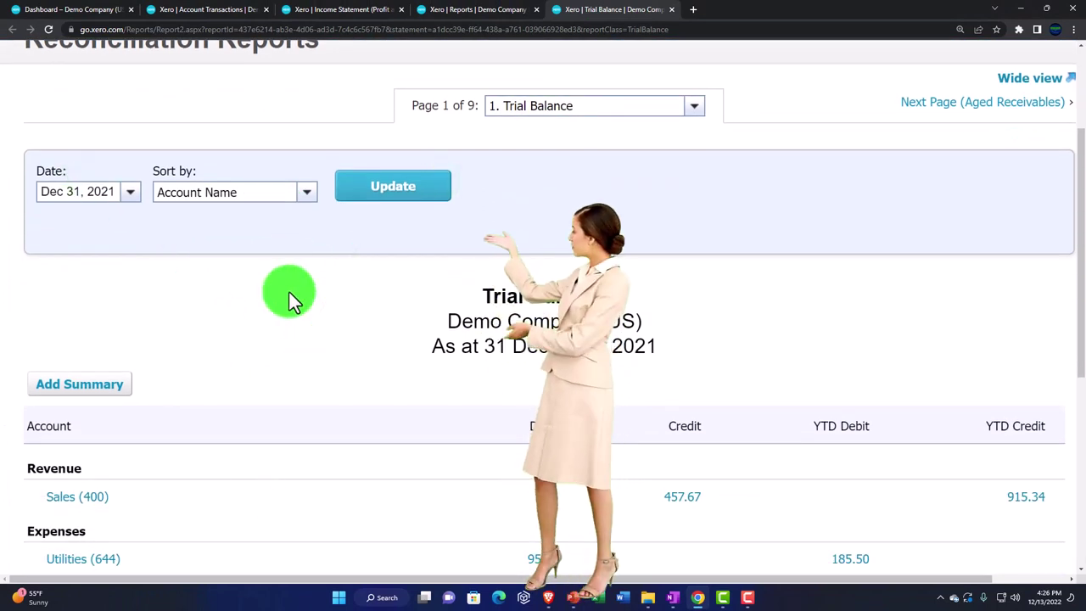
pyautogui.click(290, 296)
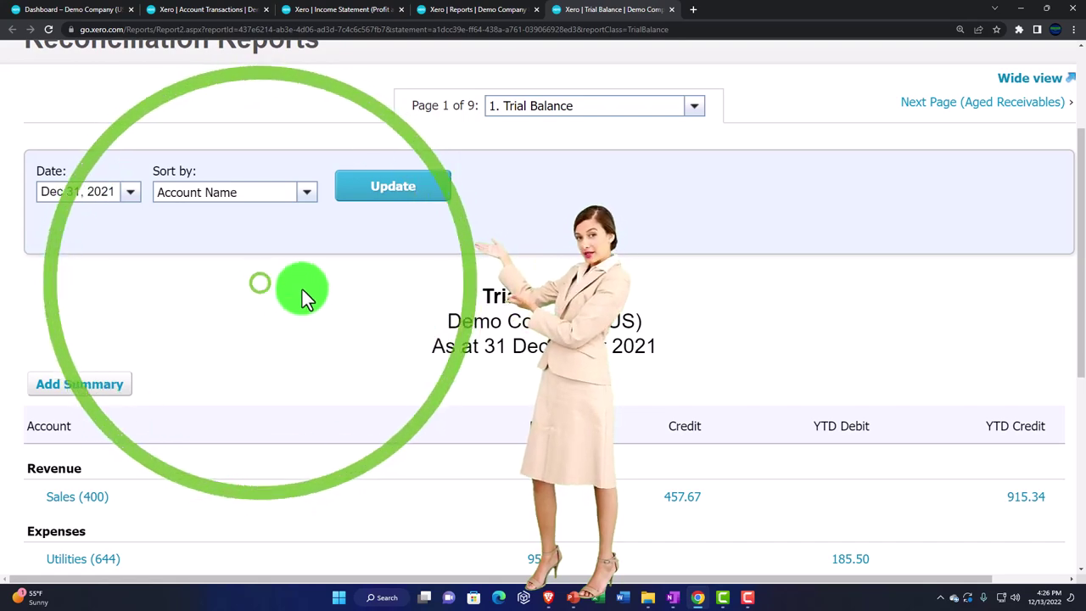
pyautogui.click(692, 120)
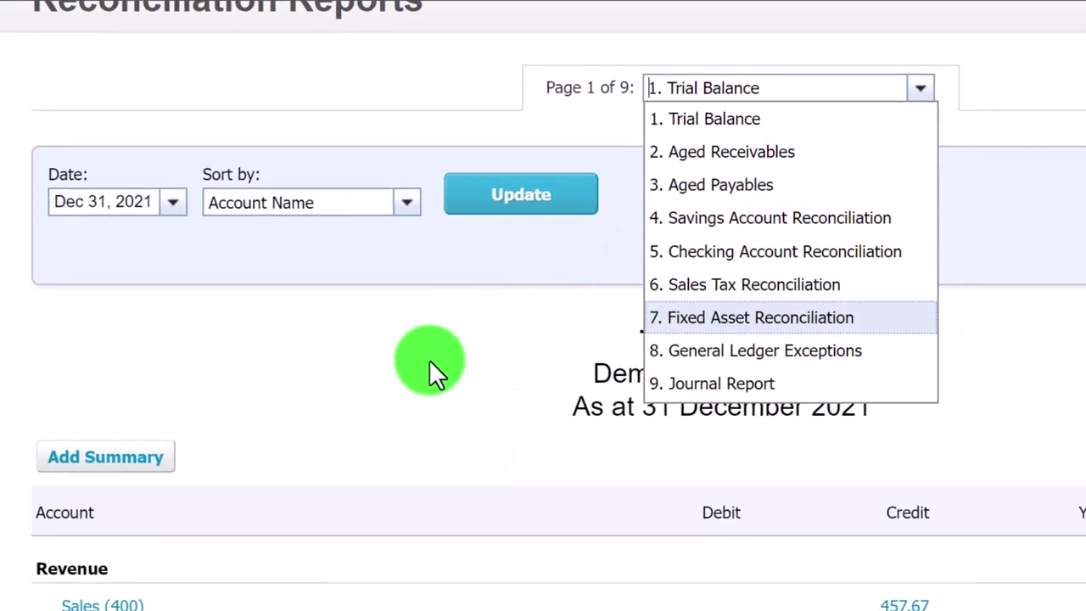
pyautogui.click(424, 356)
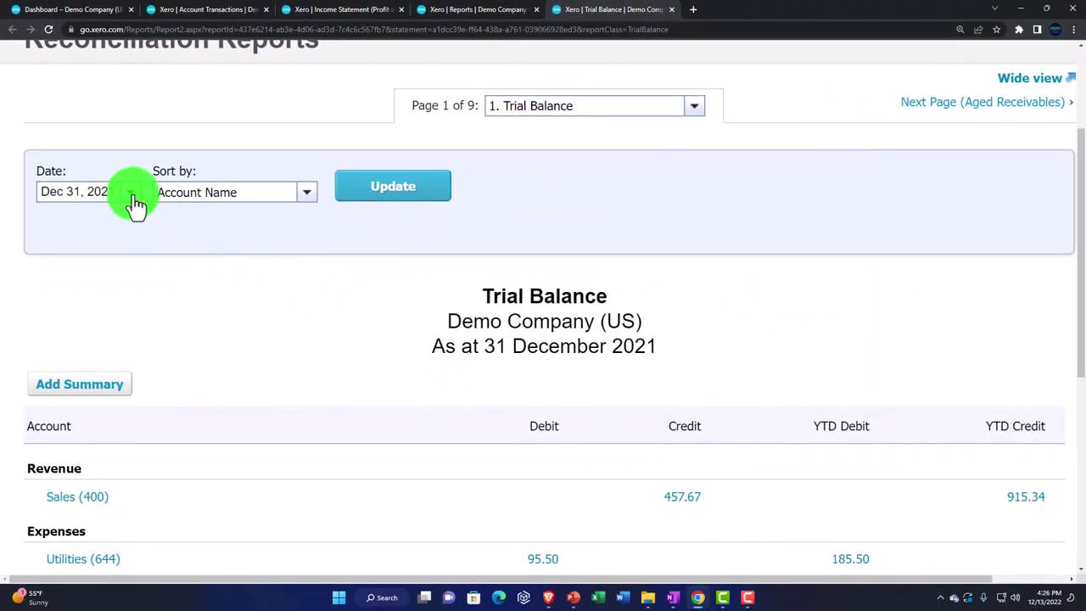
# - Set the Trial Balance date to Dec 31, 2022 and update the report
pyautogui.click(133, 195)
pyautogui.click(250, 226)
pyautogui.click(250, 226)
pyautogui.click(249, 225)
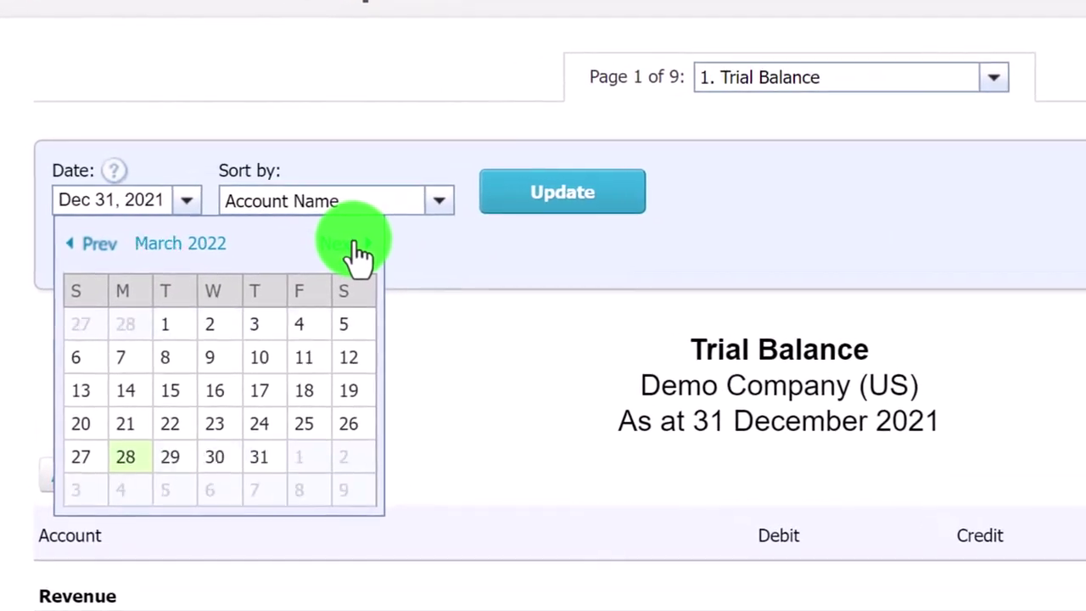
pyautogui.click(356, 245)
pyautogui.click(356, 244)
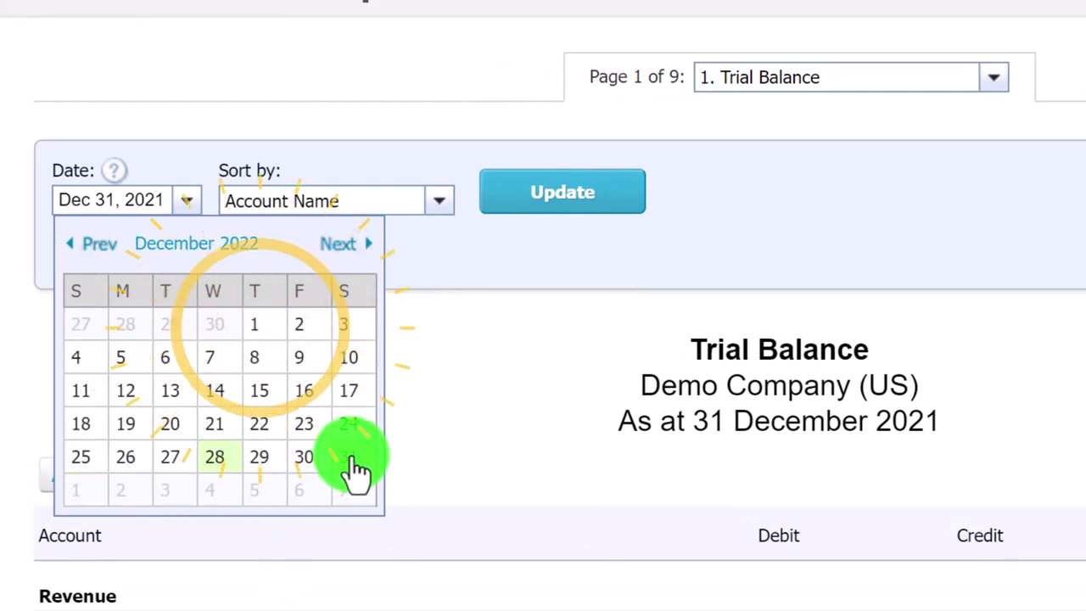
pyautogui.click(350, 462)
pyautogui.click(547, 202)
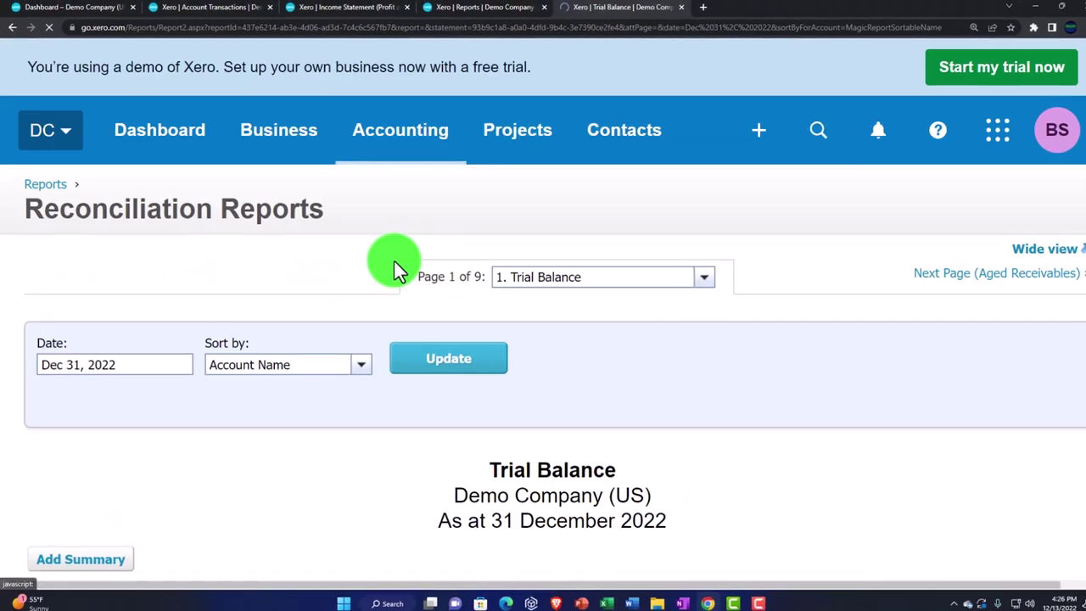
# - Review the Trial Balance from Revenue and Expenses through Assets, Liabilities and Equity to the totals
pyautogui.scroll(-3, 390, 267)
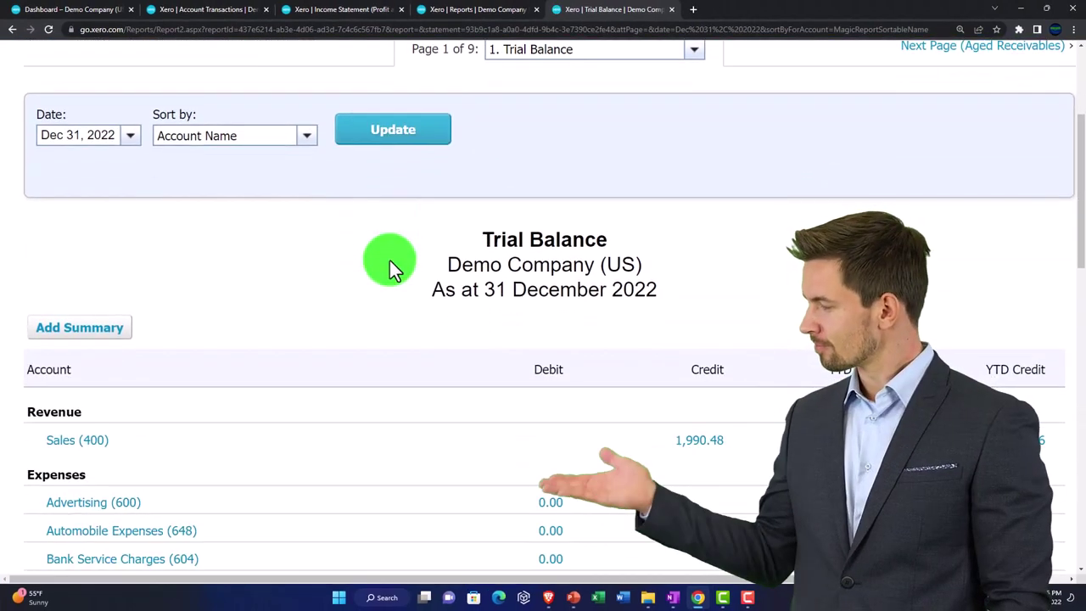
pyautogui.scroll(-1, 389, 260)
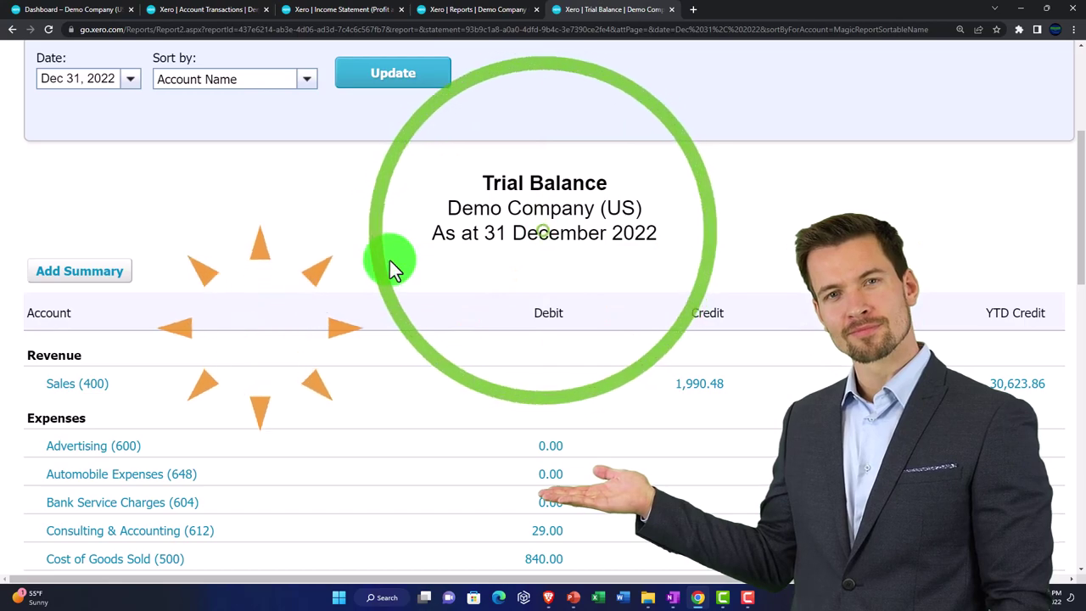
pyautogui.scroll(-2, 390, 265)
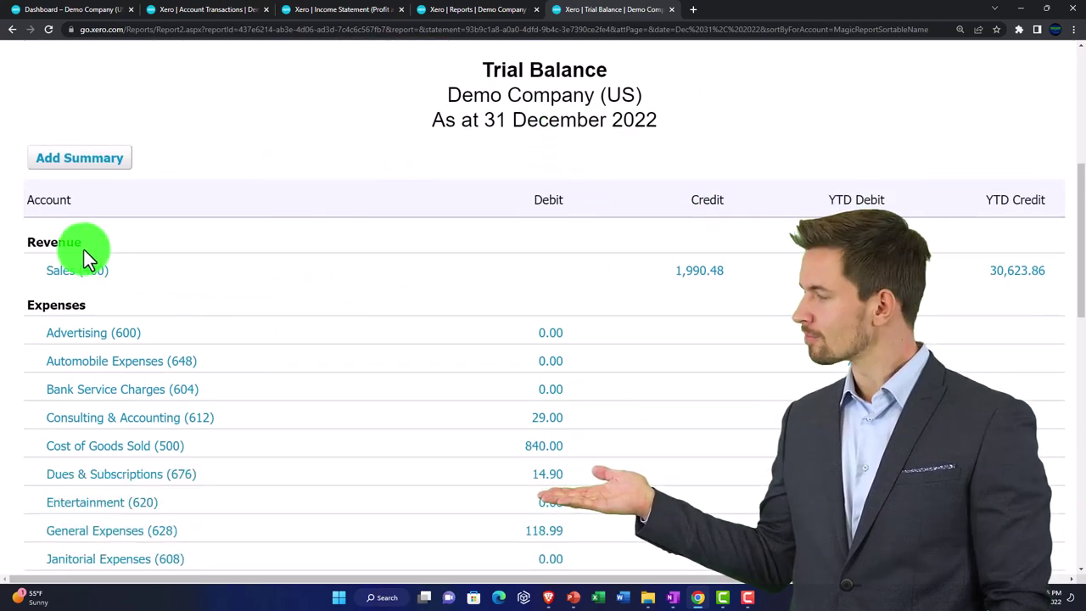
pyautogui.scroll(-10, 113, 331)
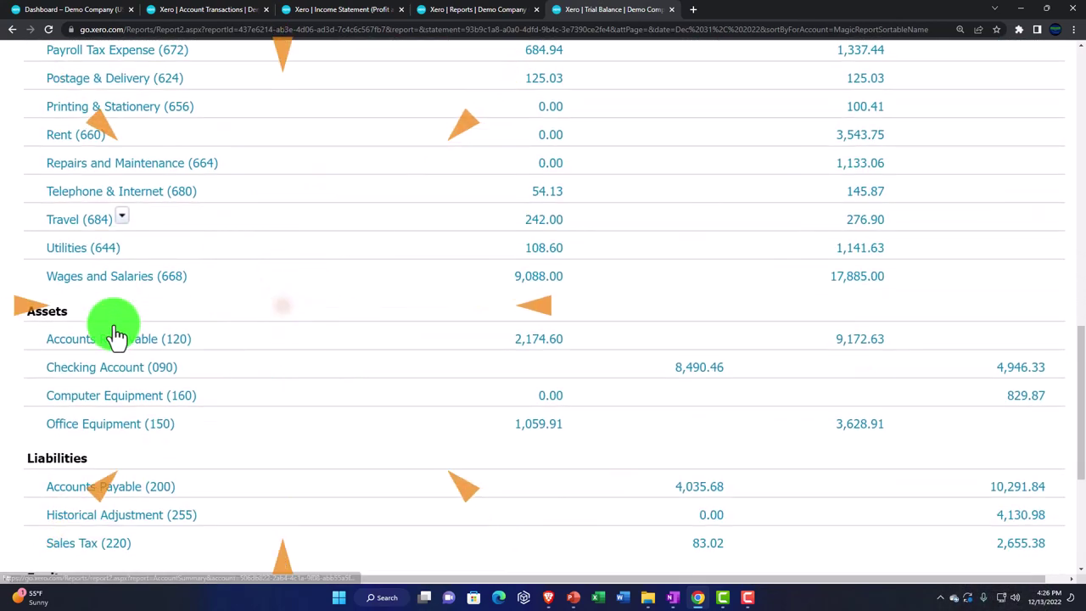
pyautogui.scroll(-4, 103, 322)
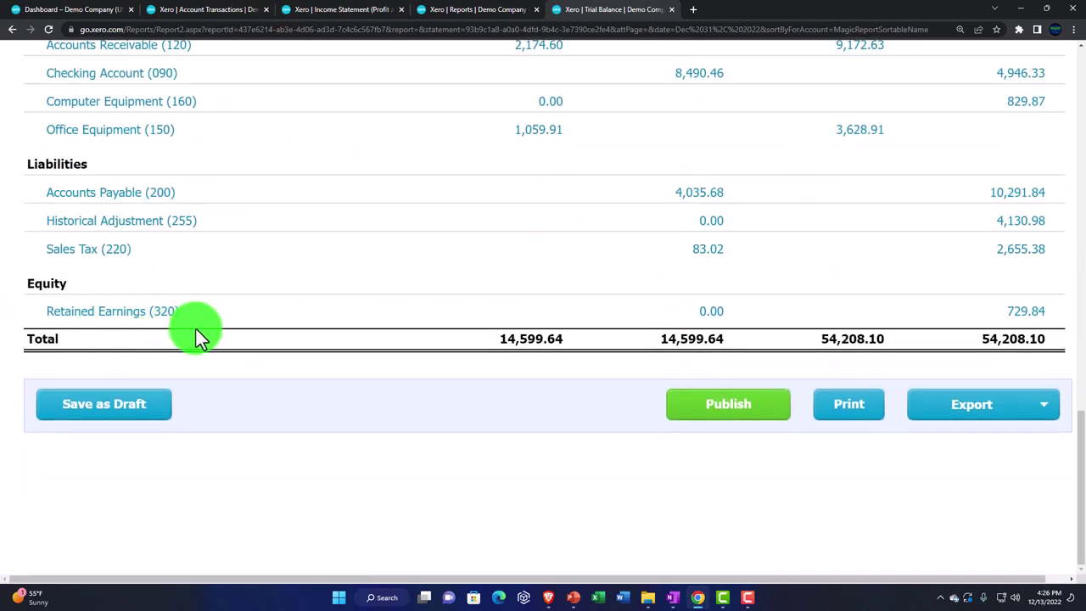
pyautogui.scroll(15, 196, 329)
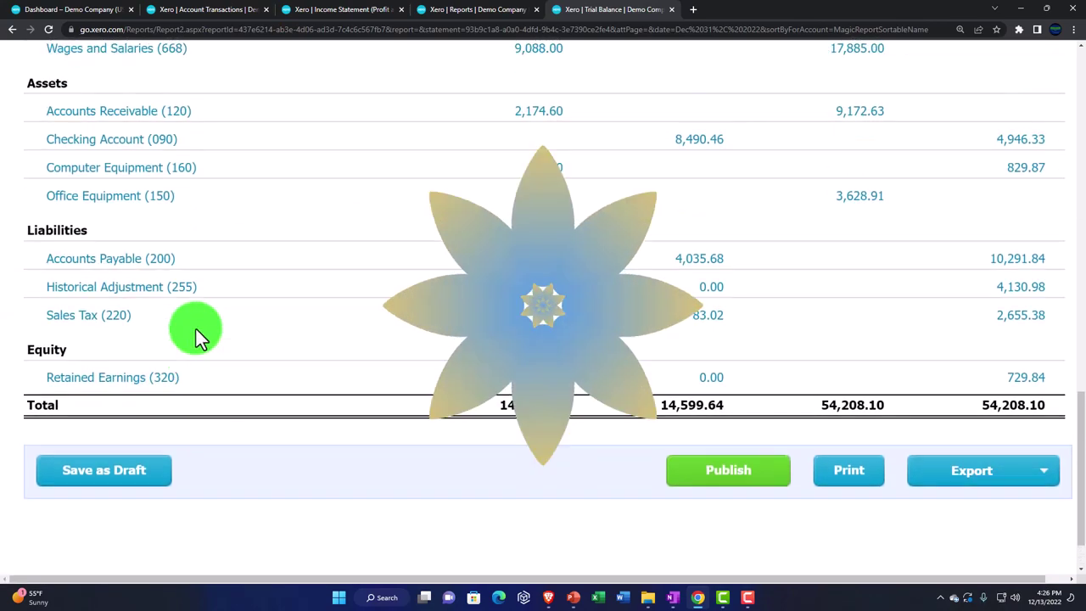
pyautogui.scroll(2, 196, 329)
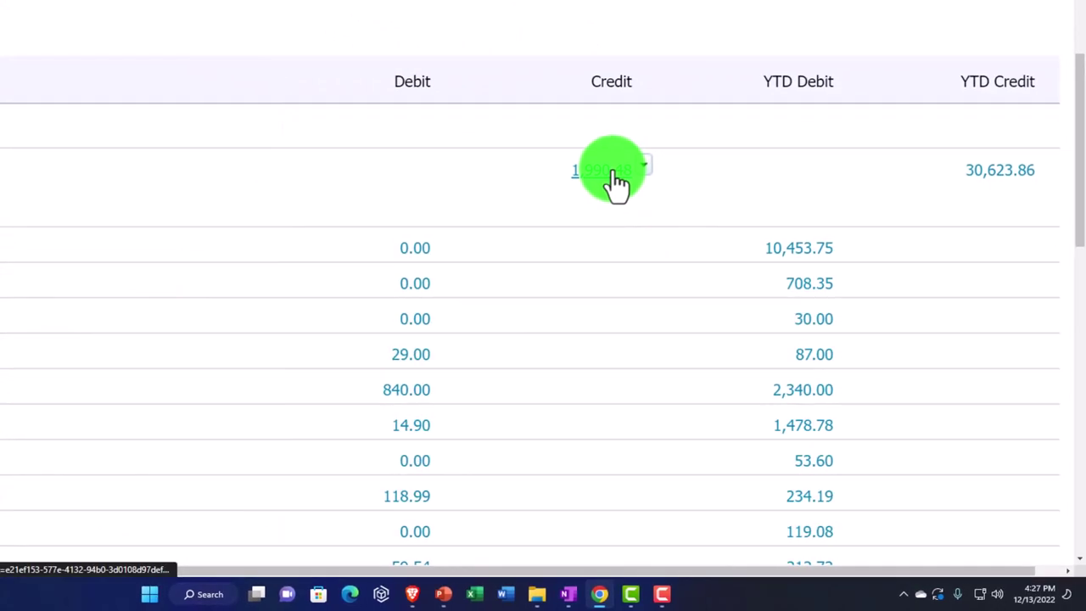
# - Open the transactions behind the Sales (400) Credit amount, hide the new-version notice and examine the report's date range and entries
pyautogui.click(612, 174)
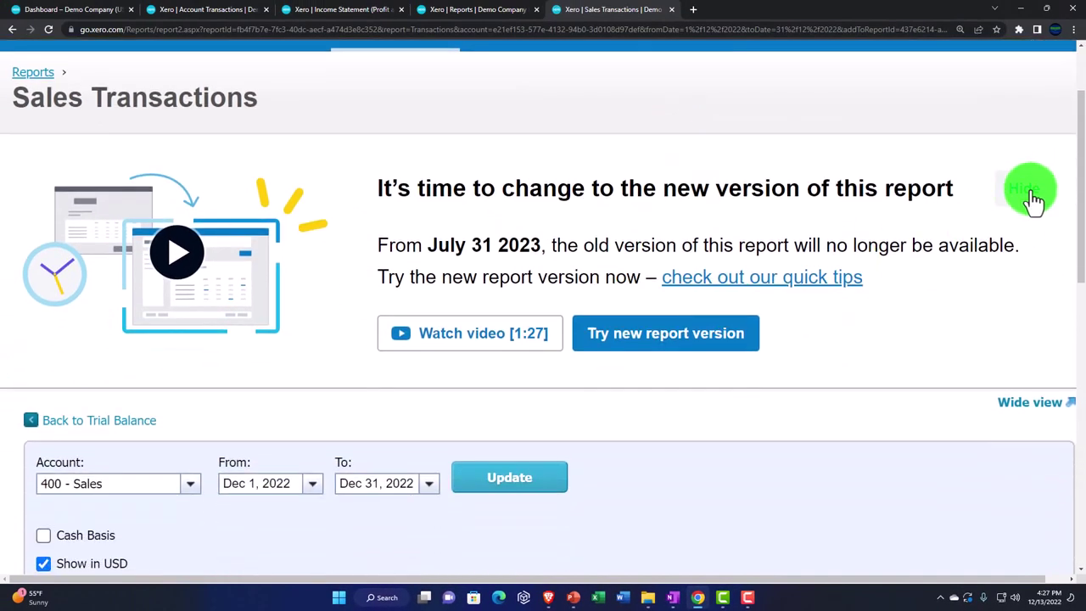
pyautogui.click(1032, 194)
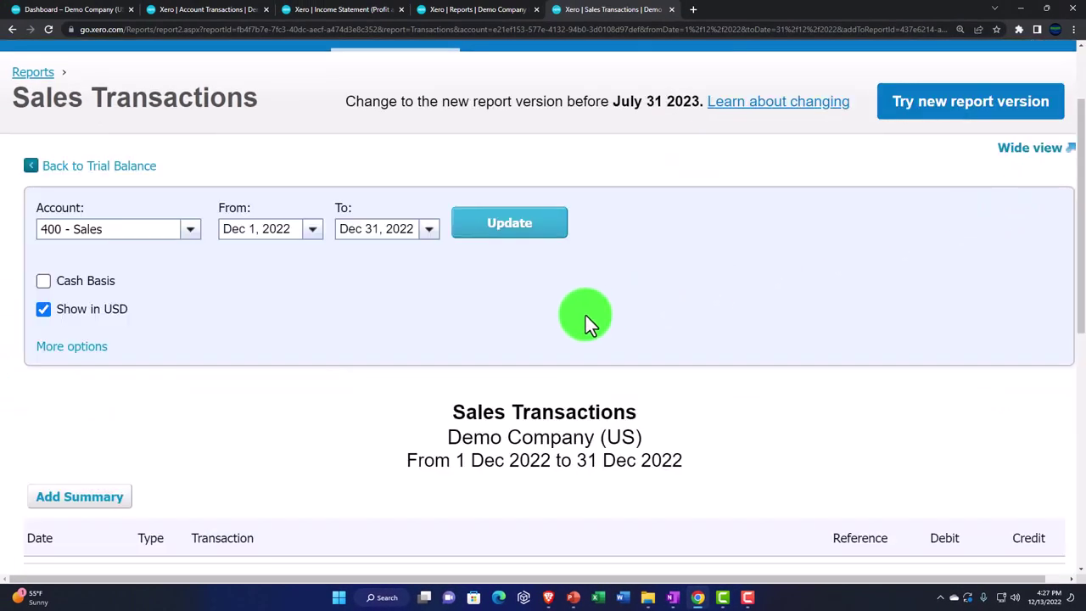
pyautogui.scroll(-3, 583, 323)
pyautogui.scroll(3, 582, 324)
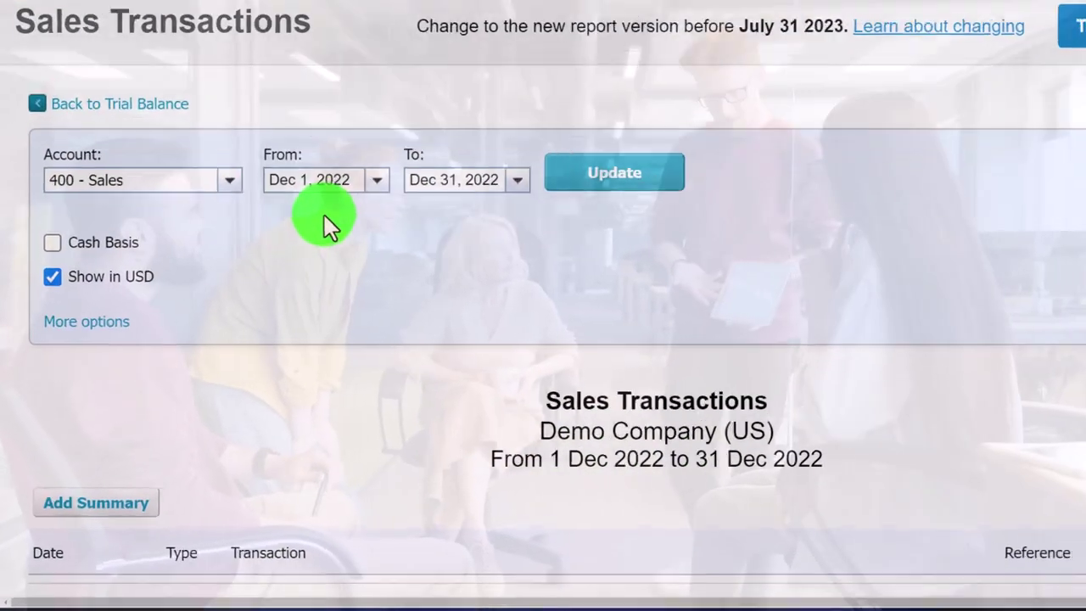
pyautogui.click(325, 222)
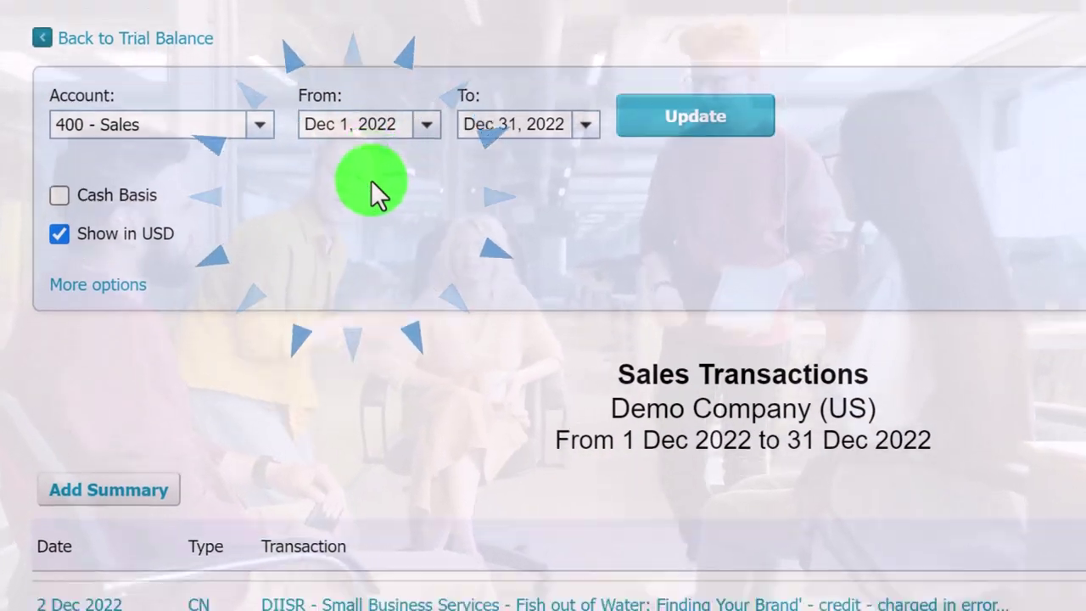
pyautogui.scroll(-3, 371, 180)
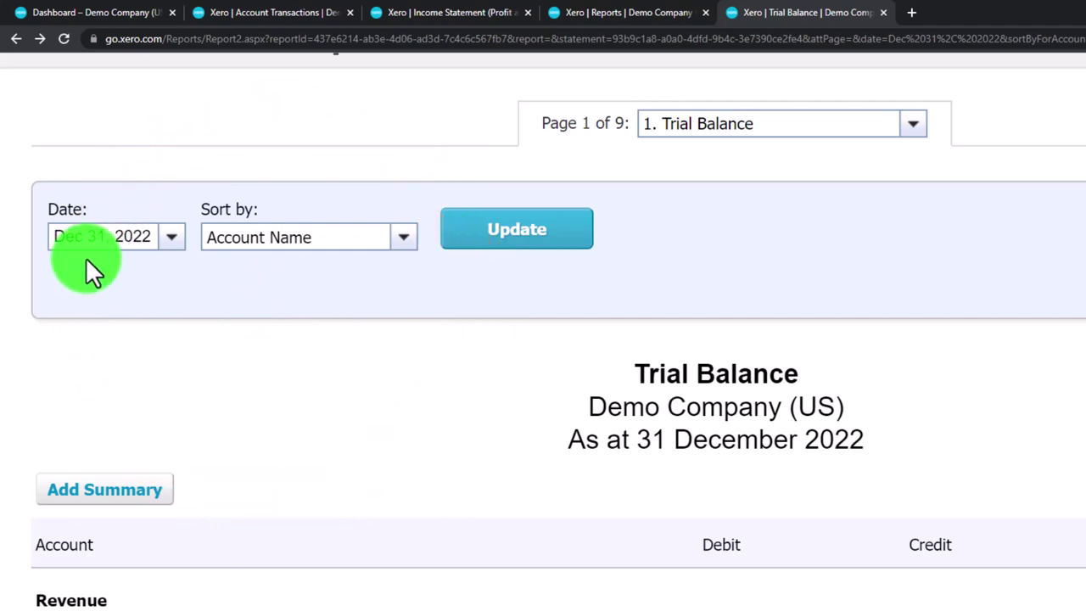
# - Compare the Trial Balance's YTD Sales amount with Sales on the 2022 Income Statement, checking the open Account Transactions report on the way
pyautogui.scroll(-2, 229, 340)
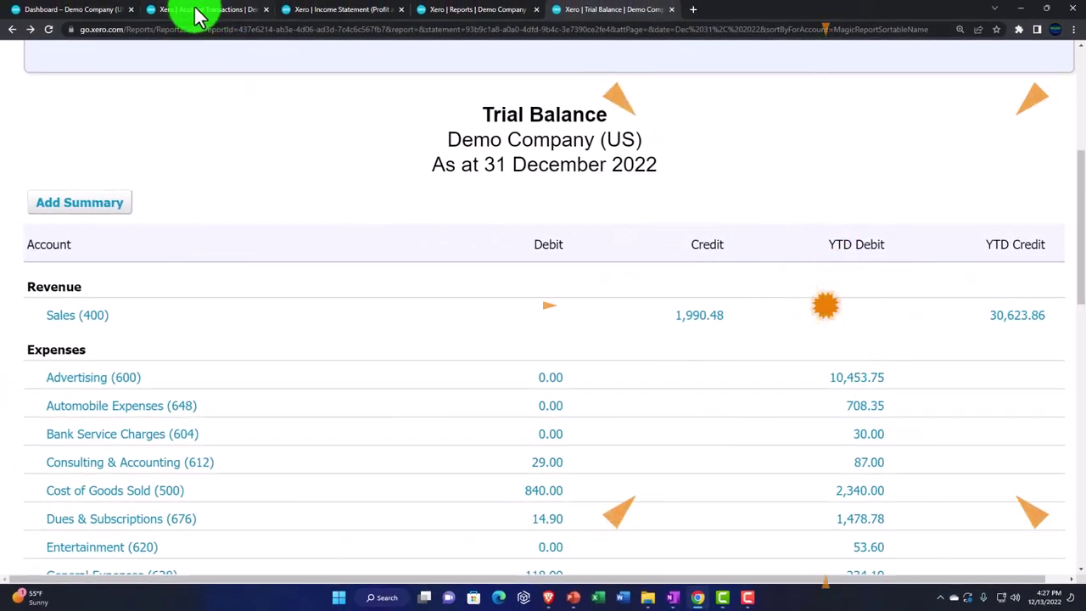
pyautogui.click(193, 10)
pyautogui.scroll(-3, 624, 390)
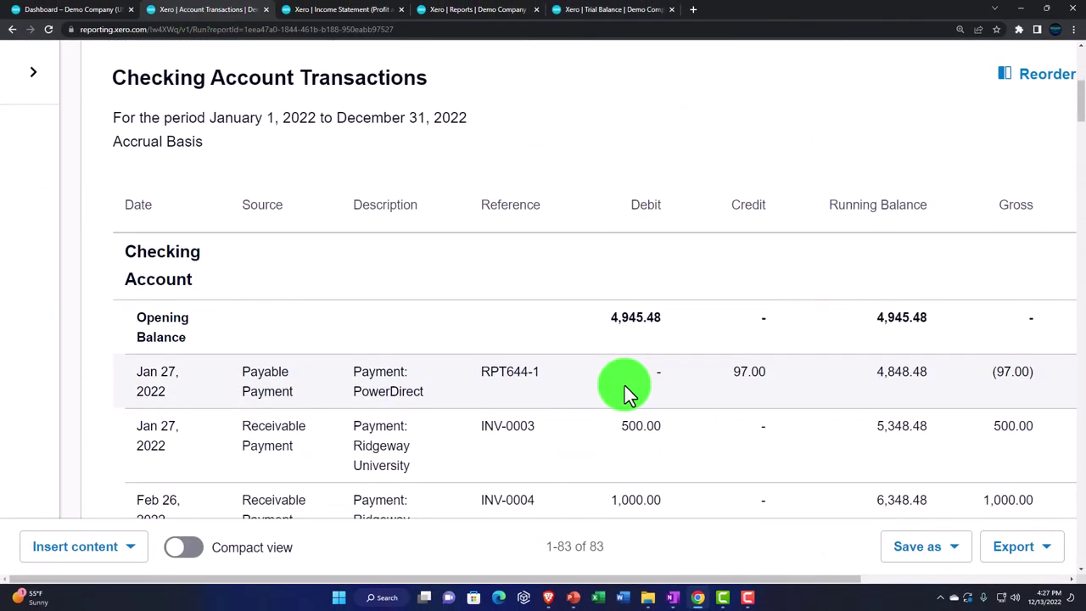
pyautogui.scroll(4, 625, 391)
pyautogui.scroll(2, 628, 398)
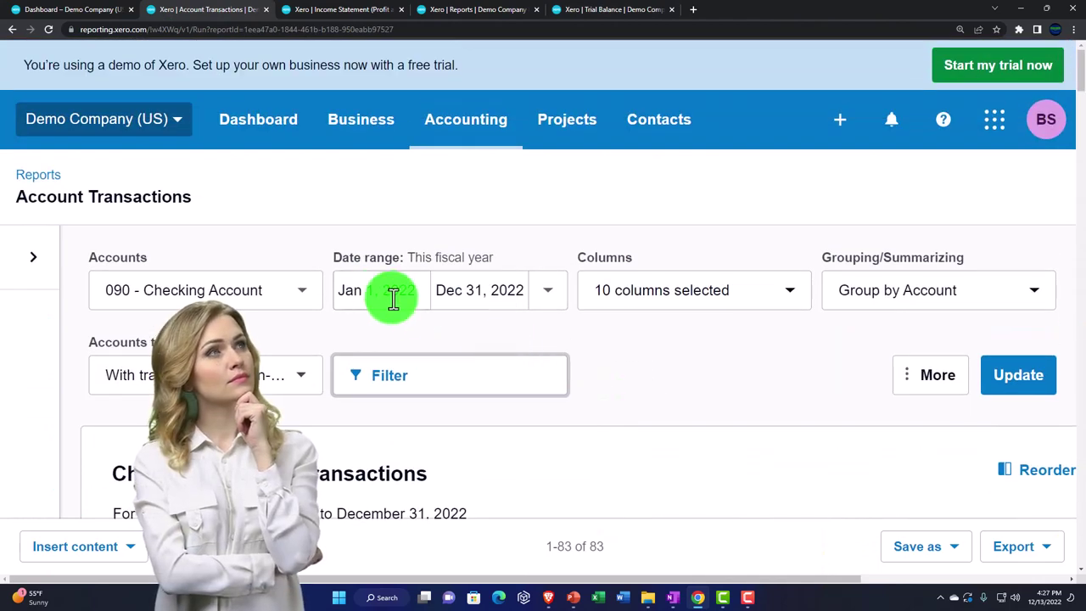
pyautogui.click(318, 11)
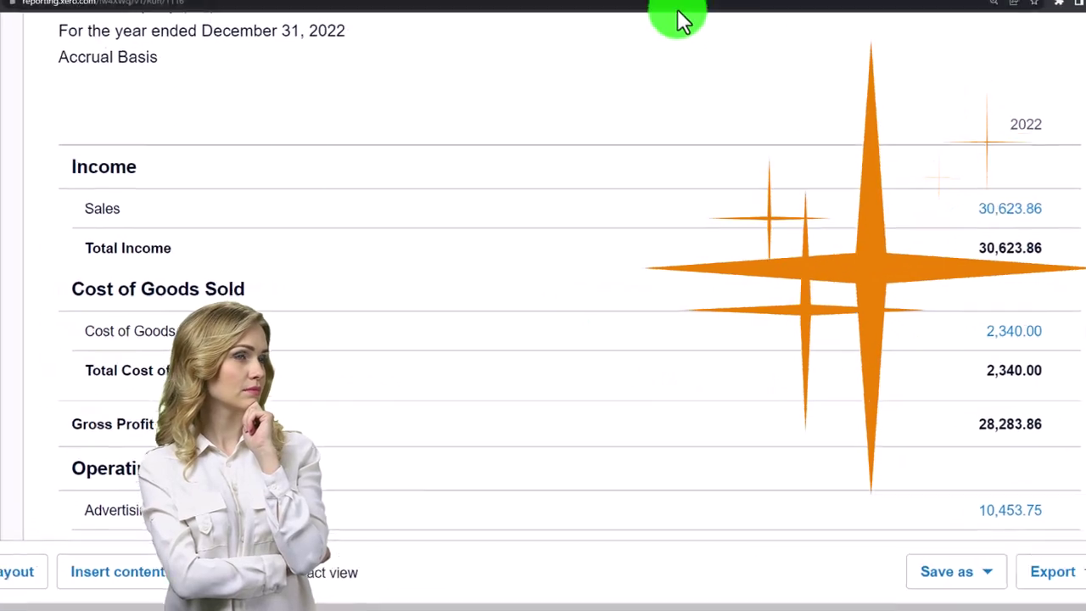
pyautogui.click(632, 13)
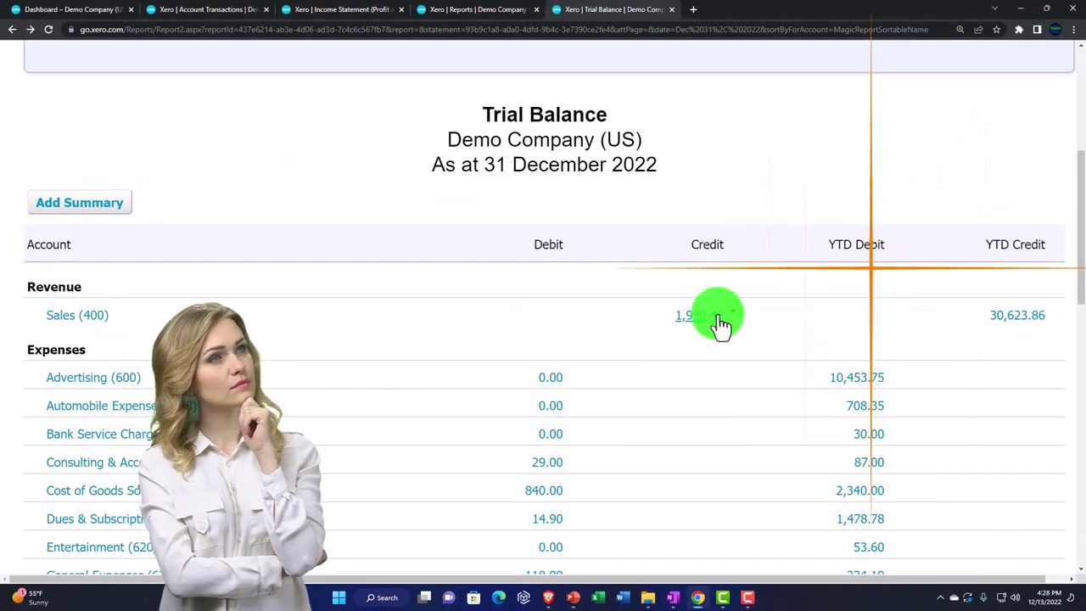
# - Compare the YTD expense amounts on the Trial Balance with Cost of Goods Sold and Operating Expenses on the Income Statement
pyautogui.scroll(-2, 717, 318)
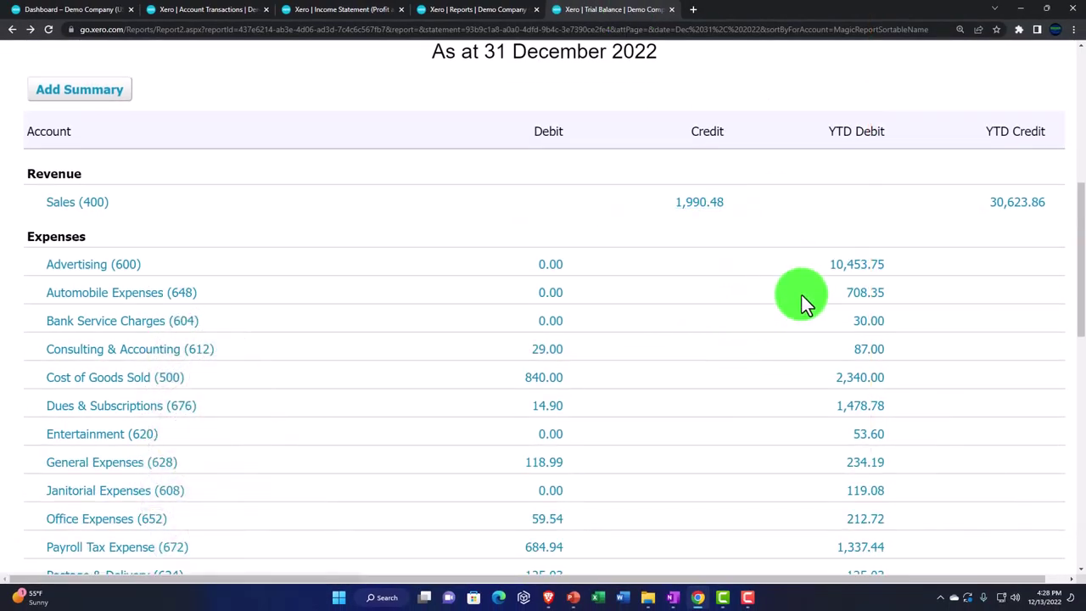
pyautogui.click(335, 13)
pyautogui.scroll(-3, 422, 352)
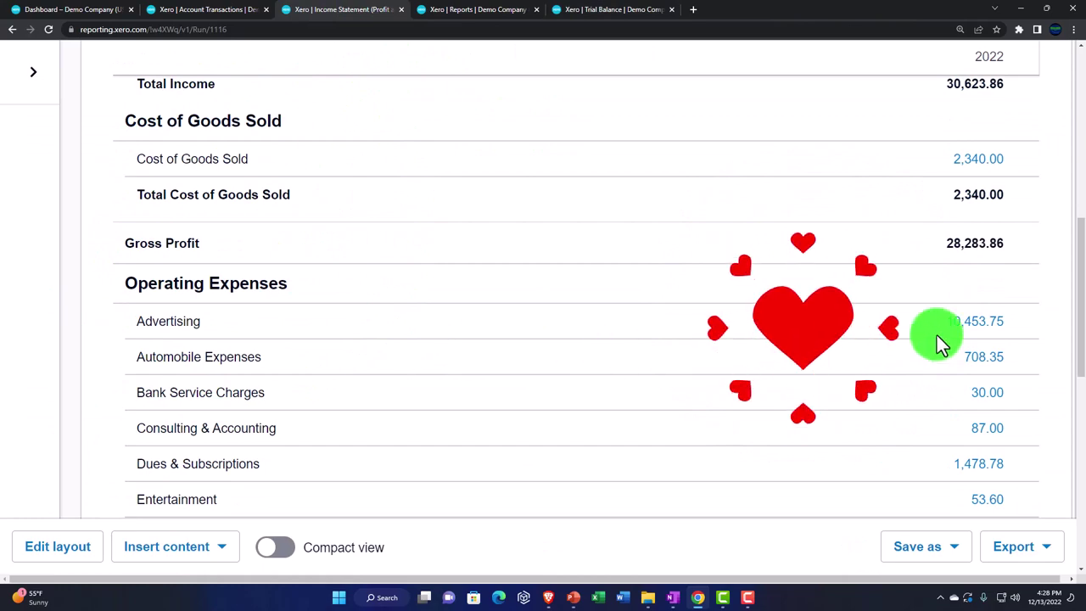
pyautogui.click(620, 9)
pyautogui.scroll(-5, 635, 366)
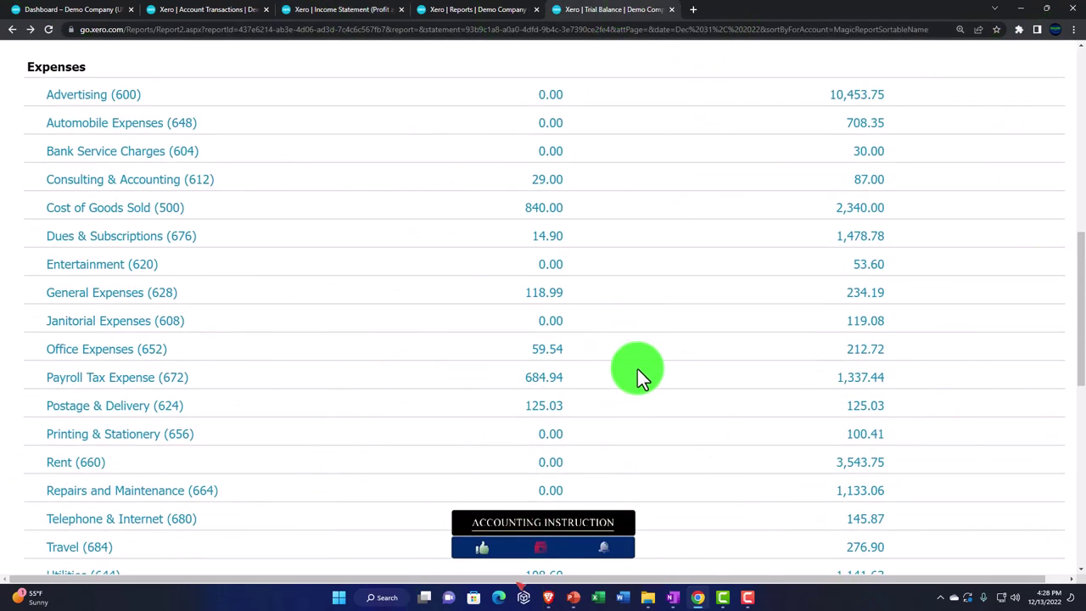
# - Compare the YTD Accounts Receivable (120) balance on the Trial Balance with Accounts Receivable on the December 31, 2022 Balance Sheet
pyautogui.scroll(-4, 534, 407)
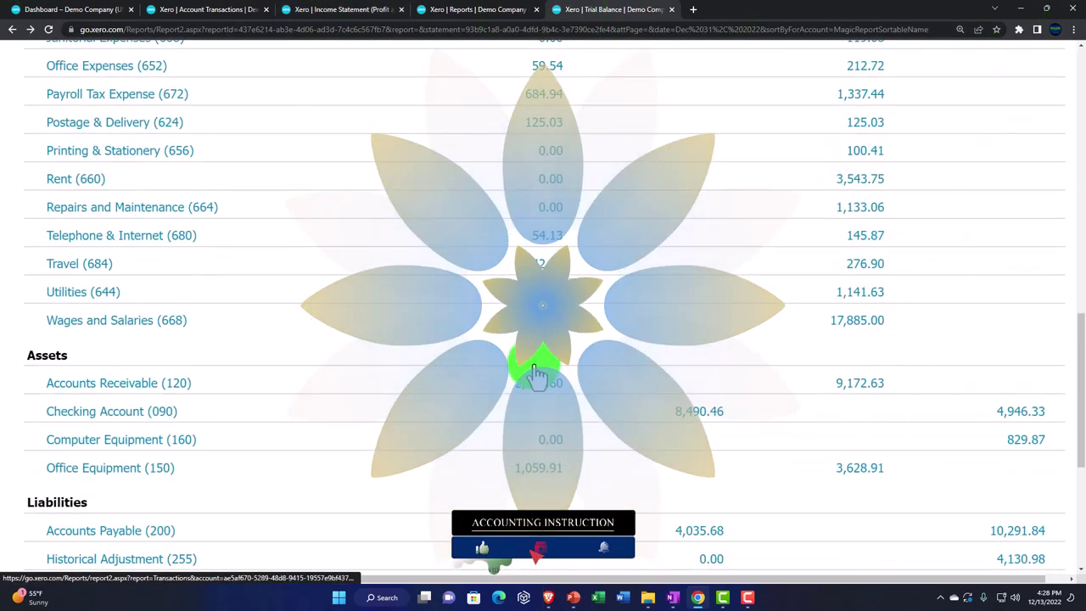
pyautogui.scroll(-2, 551, 378)
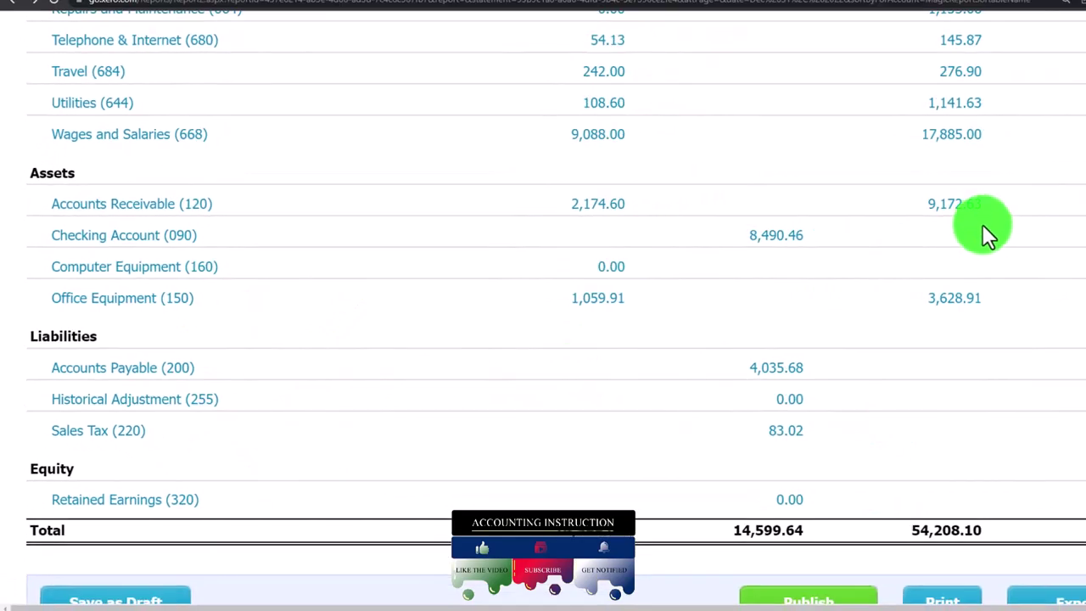
pyautogui.click(974, 214)
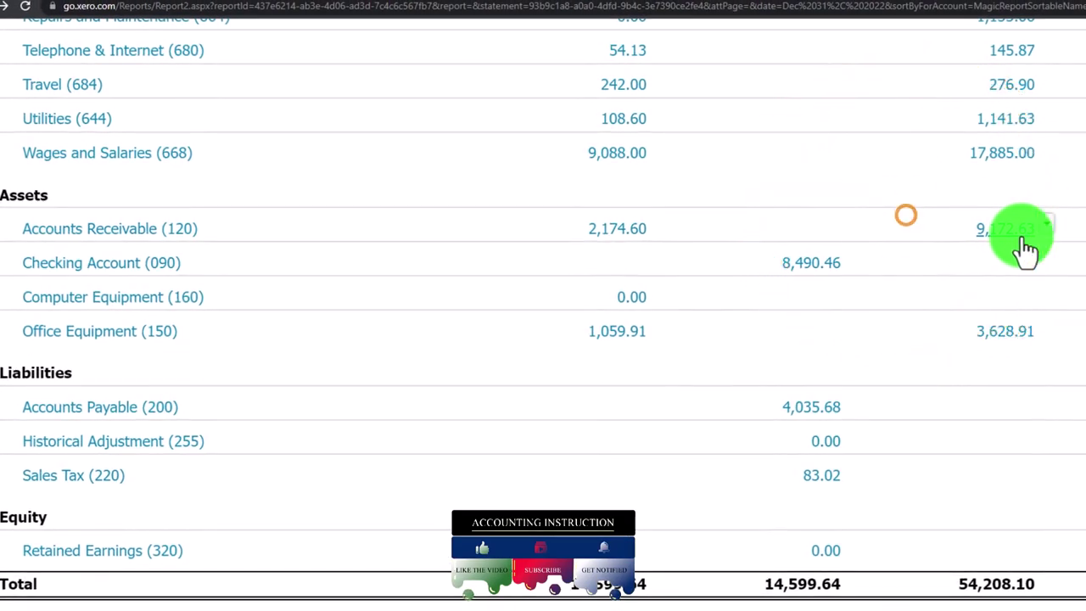
pyautogui.click(1018, 240)
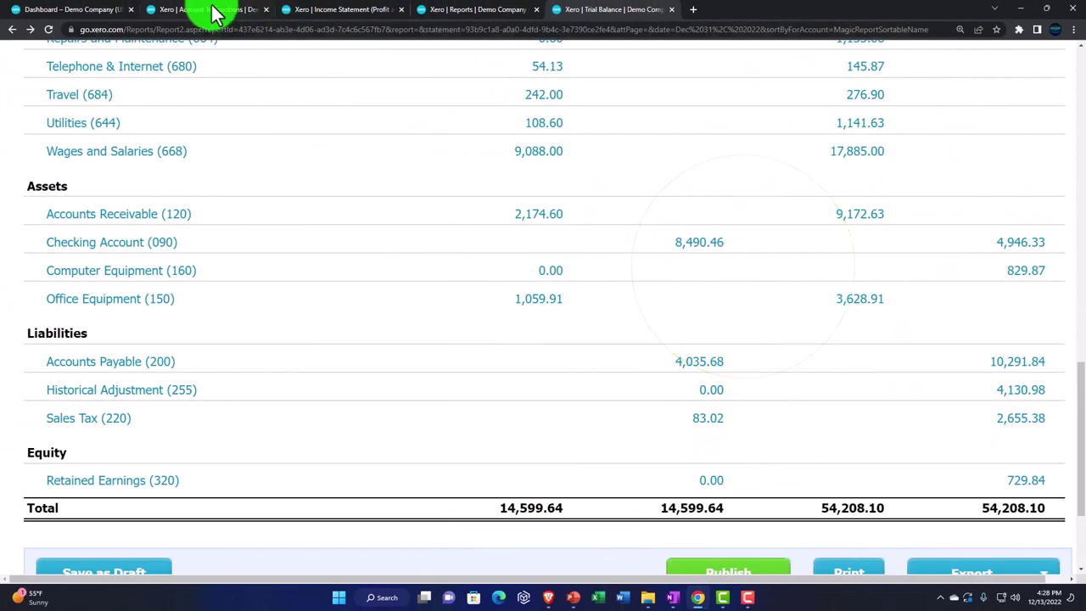
pyautogui.click(214, 12)
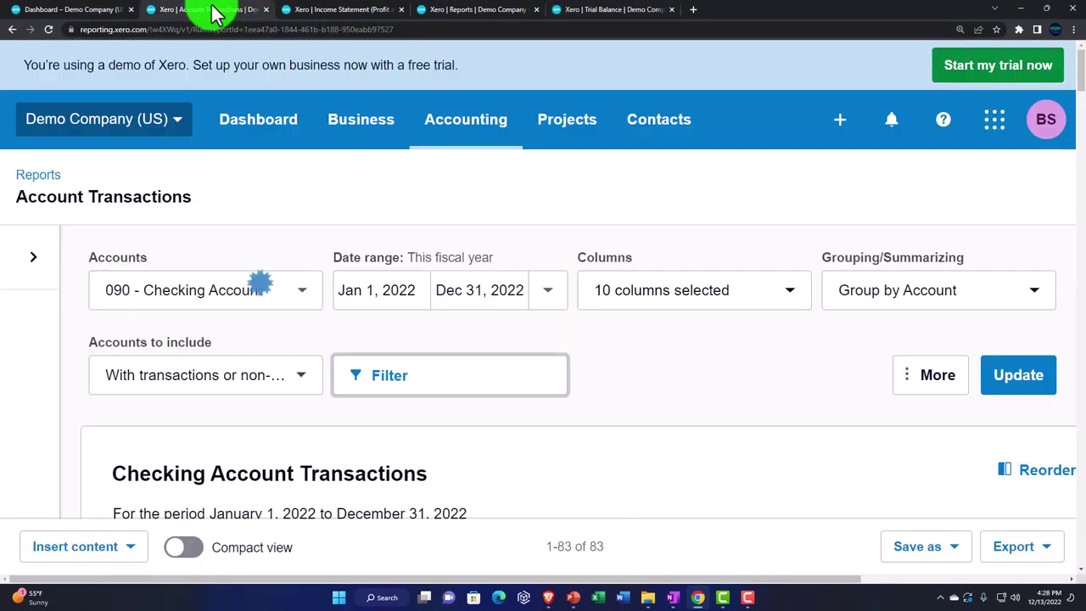
pyautogui.scroll(-5, 328, 307)
pyautogui.scroll(2, 257, 261)
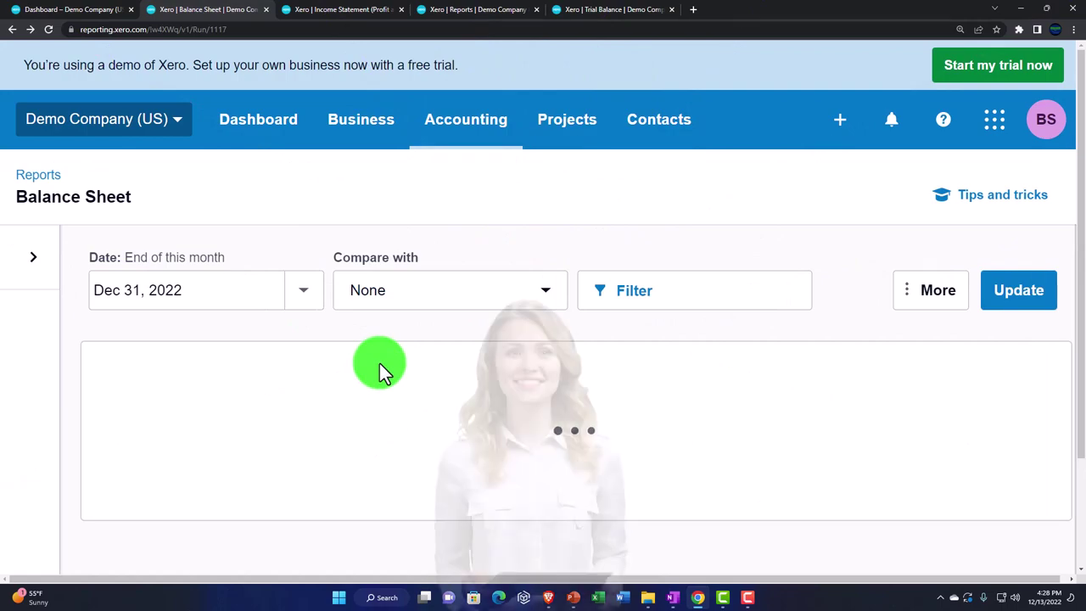
pyautogui.scroll(-2, 379, 363)
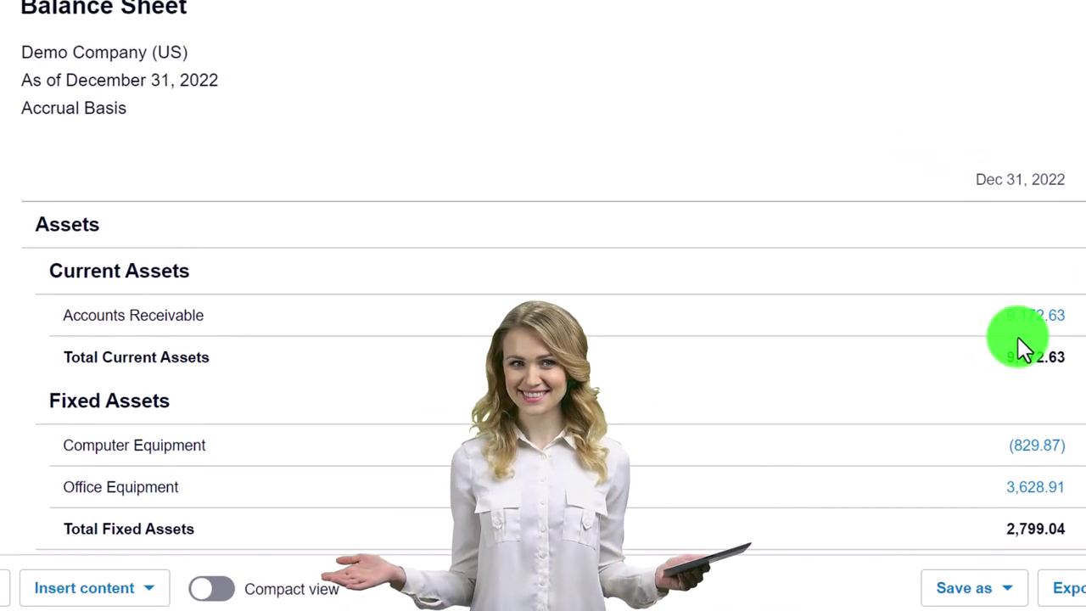
# - Open the transactions behind the December Accounts Receivable (120) debit on the Trial Balance, examine their dates and balances, and return to the report
pyautogui.click(601, 11)
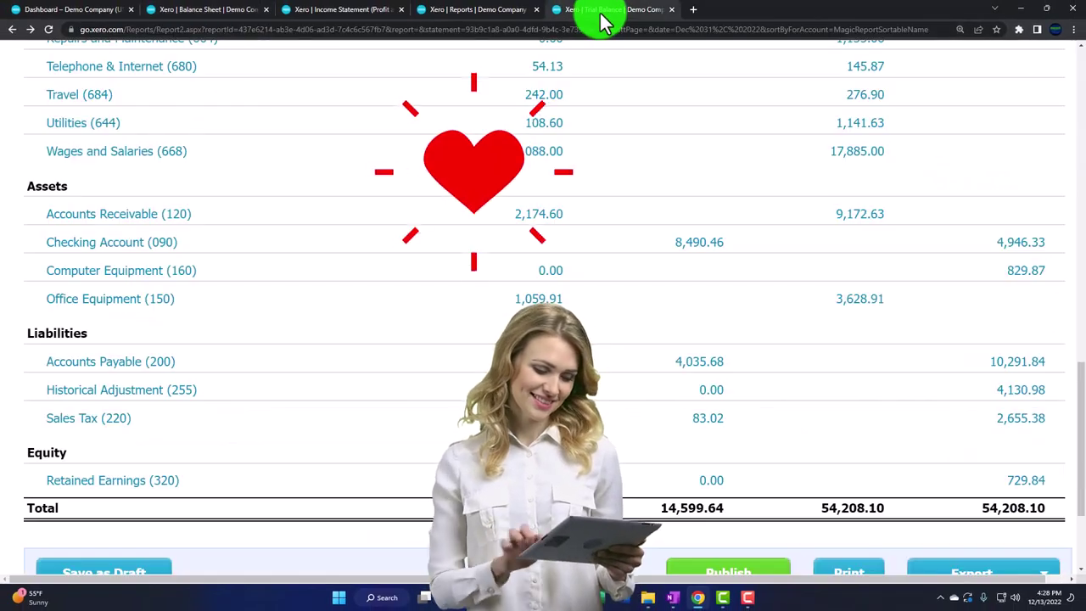
pyautogui.moveTo(538, 227)
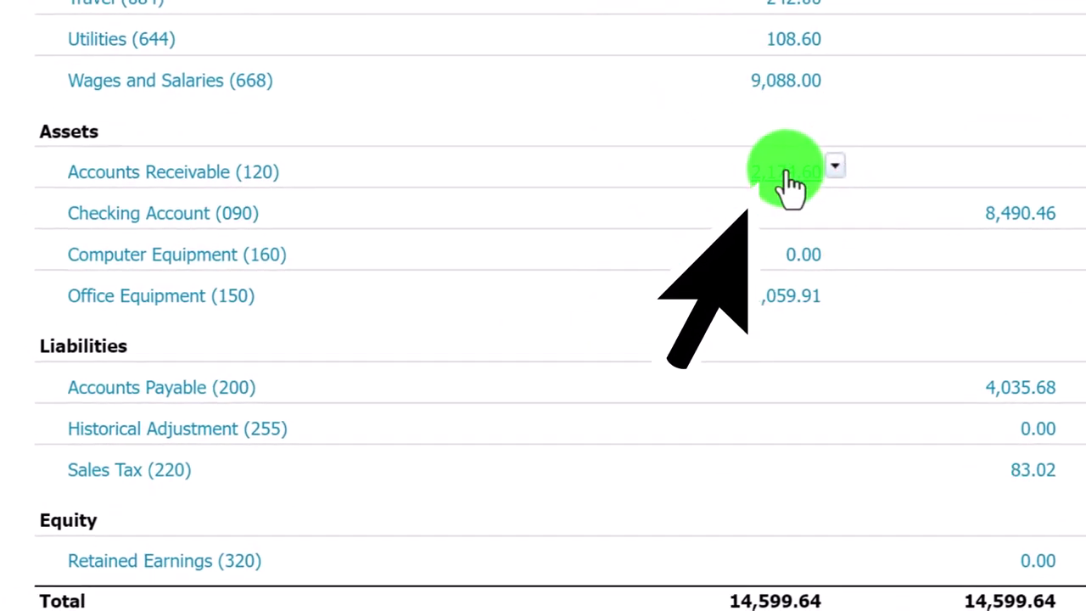
pyautogui.scroll(-3, 526, 254)
pyautogui.scroll(-3, 498, 280)
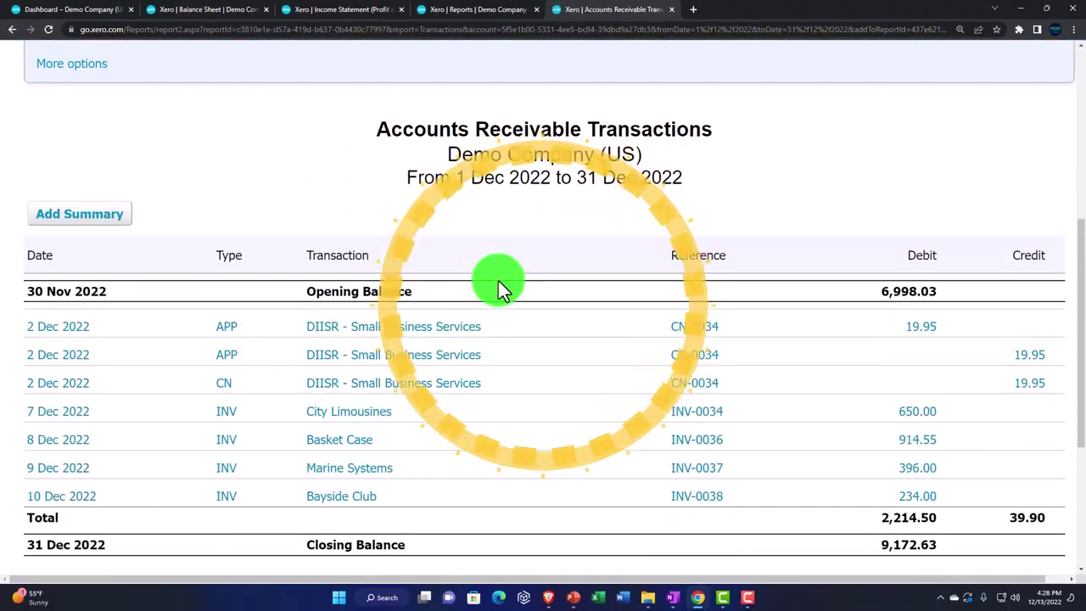
pyautogui.scroll(-2, 345, 359)
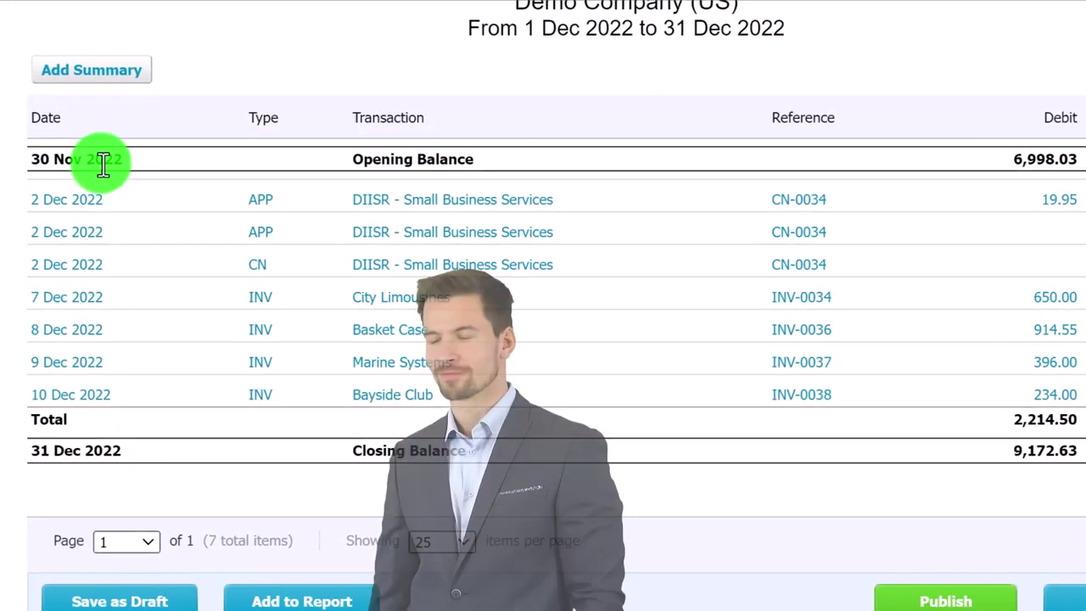
pyautogui.moveTo(68, 219)
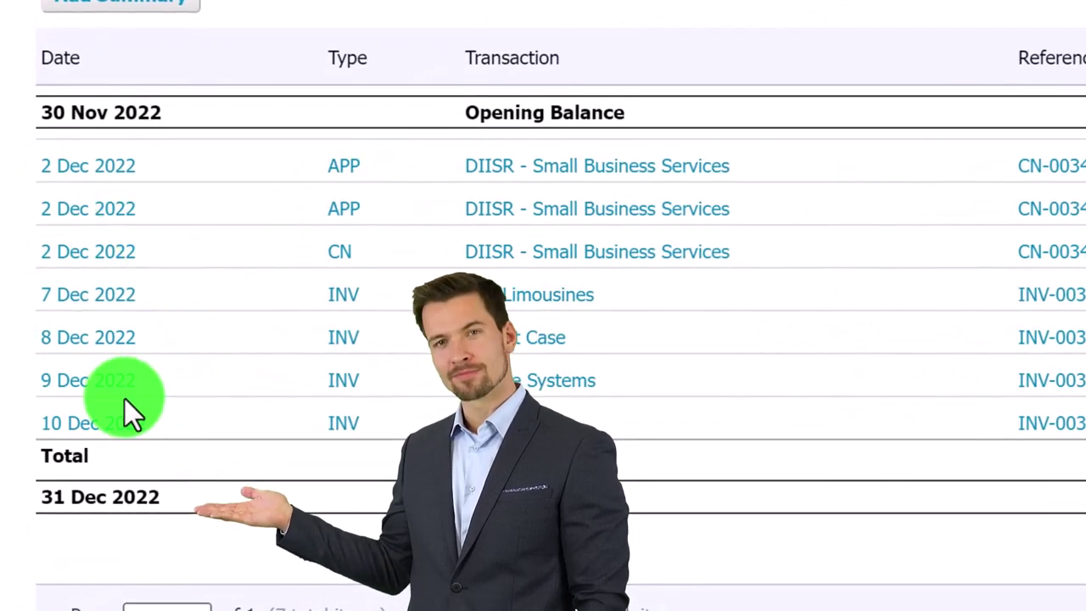
pyautogui.scroll(3, 124, 398)
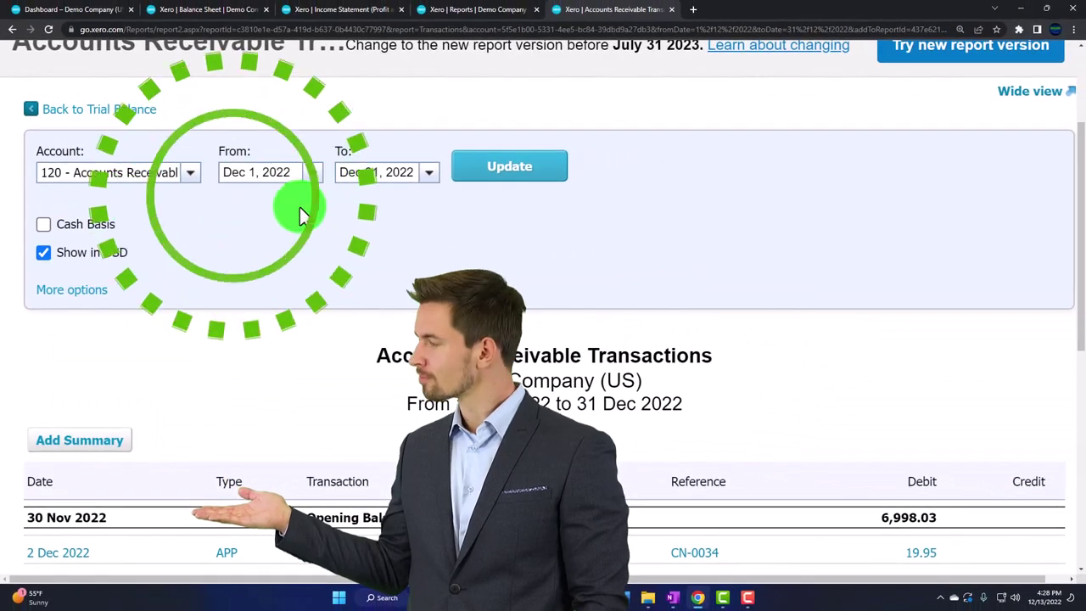
pyautogui.click(14, 29)
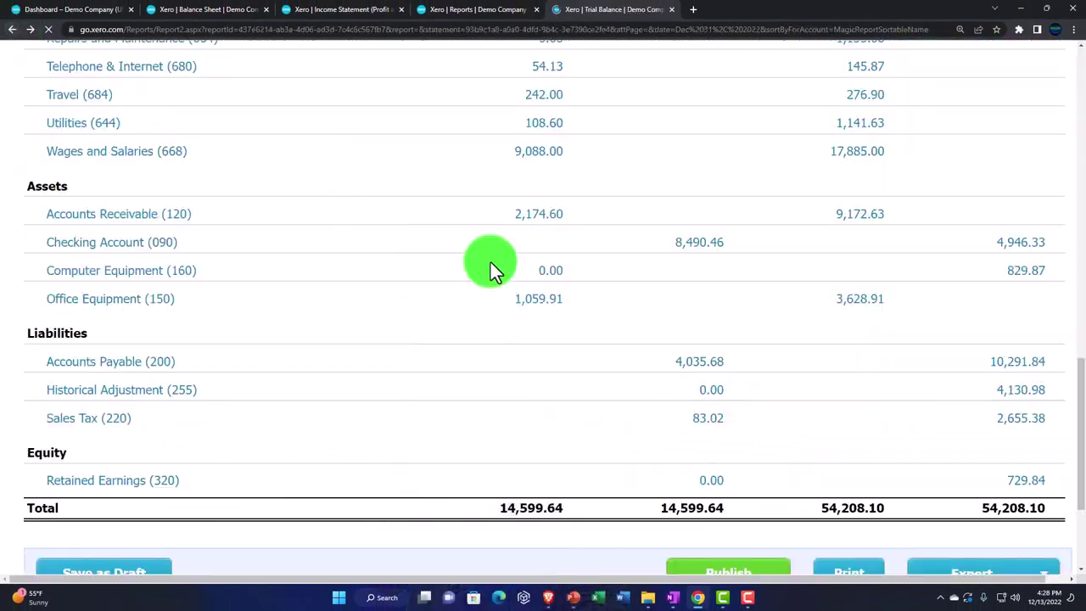
# - Look over the Trial Balance's expense, asset, liability and equity rows and switch the report pack to 2. Aged Receivables
pyautogui.scroll(3, 471, 256)
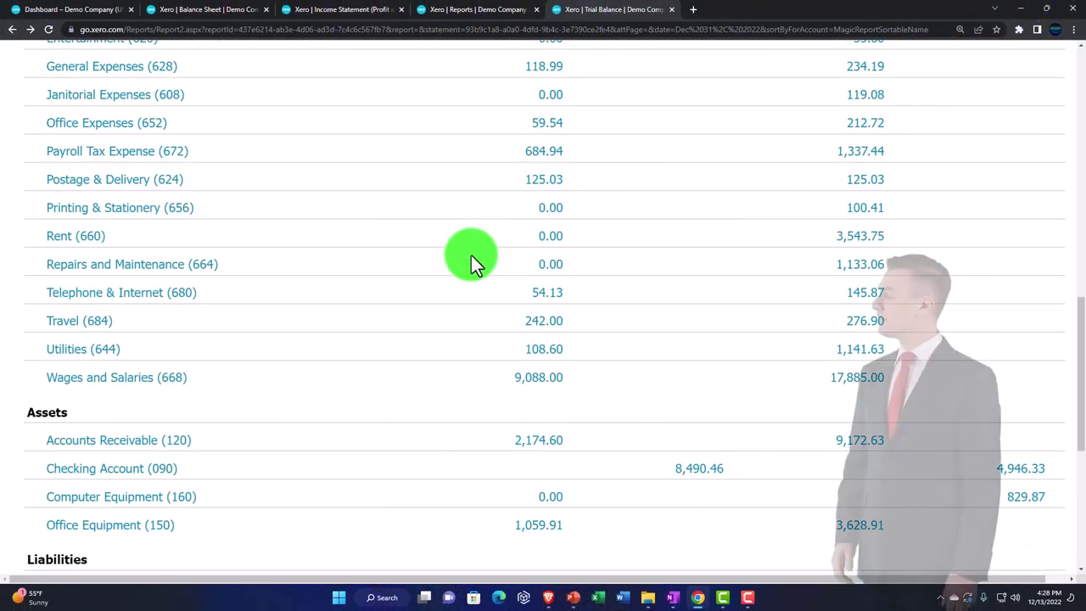
pyautogui.scroll(-6, 471, 254)
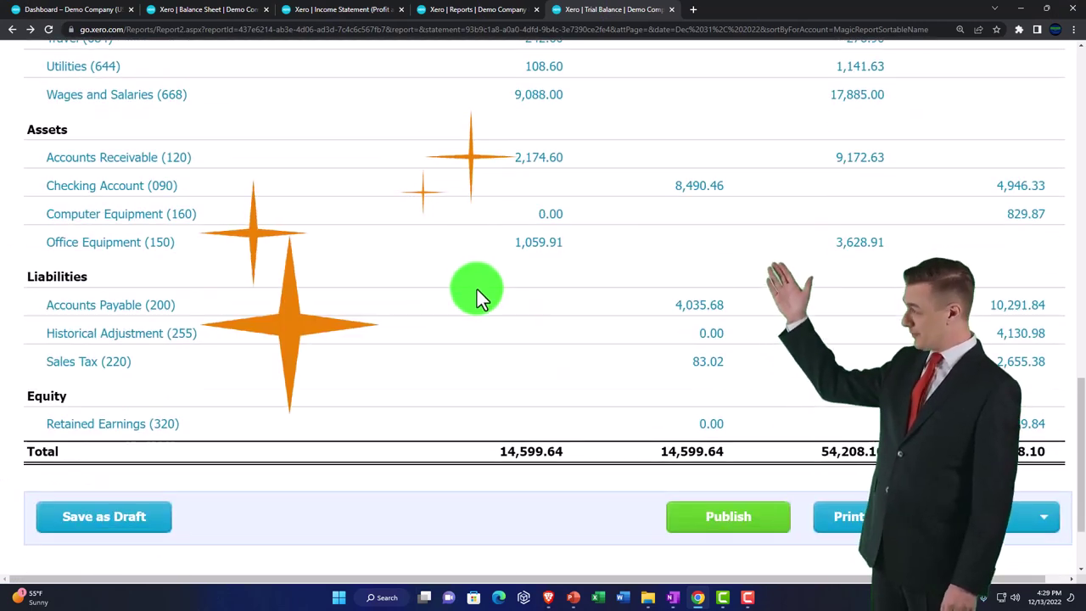
pyautogui.scroll(-1, 476, 289)
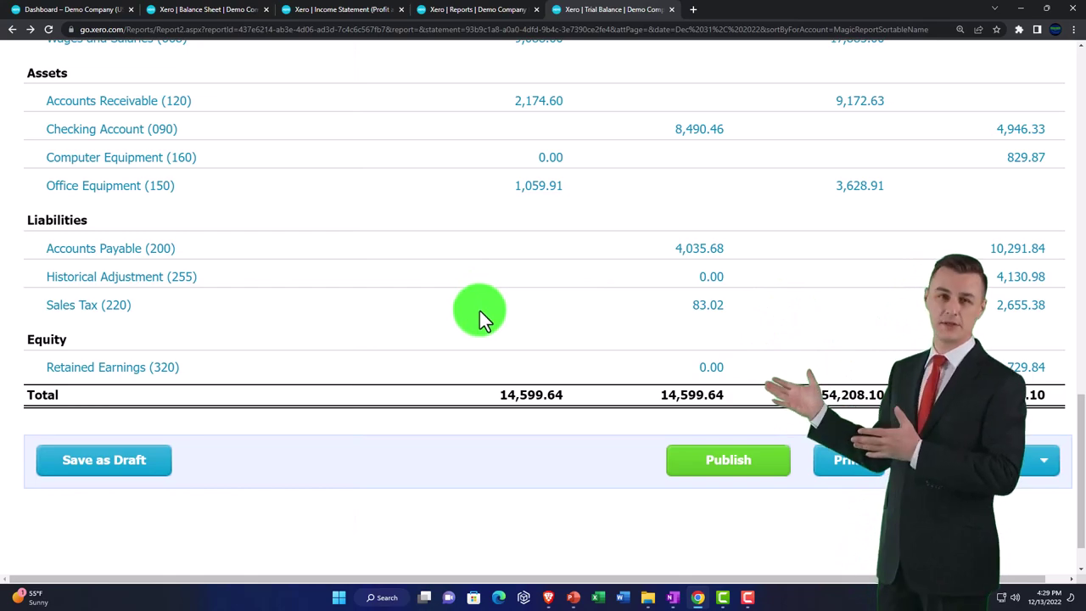
pyautogui.scroll(15, 479, 311)
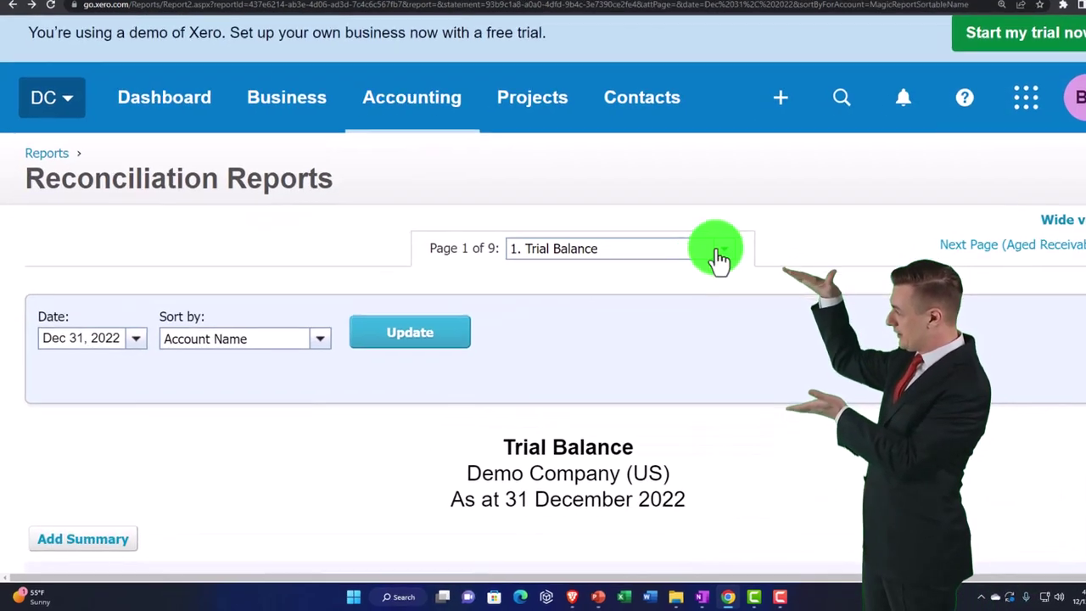
pyautogui.click(719, 257)
pyautogui.click(650, 314)
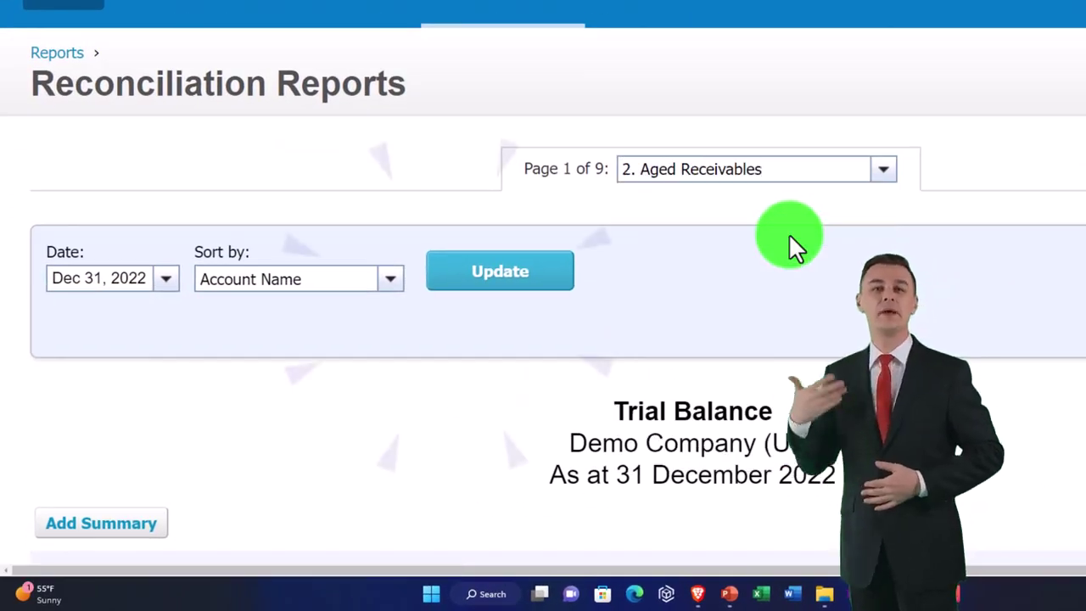
pyautogui.click(524, 273)
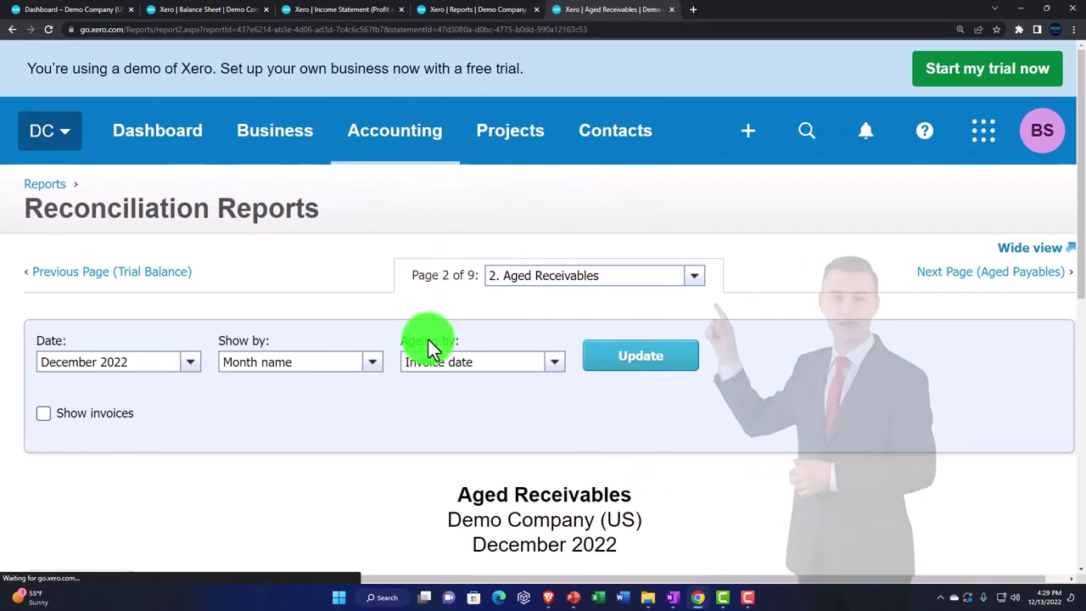
# - Examine the December 2022 Aged Receivables by customer and month, including Total Receivables and the ageing options
pyautogui.scroll(-4, 428, 344)
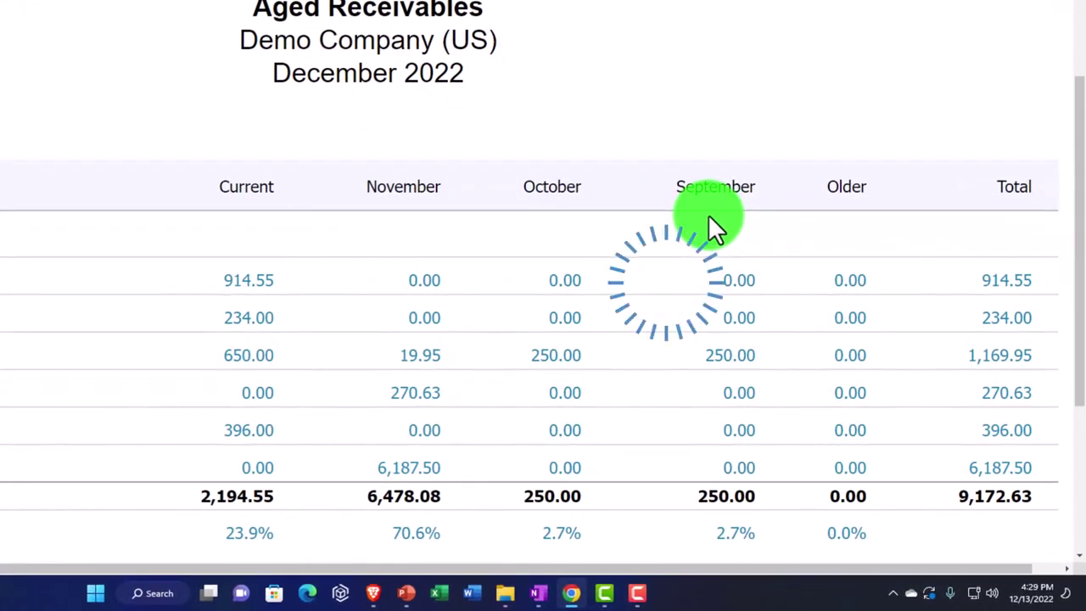
pyautogui.scroll(-3, 708, 217)
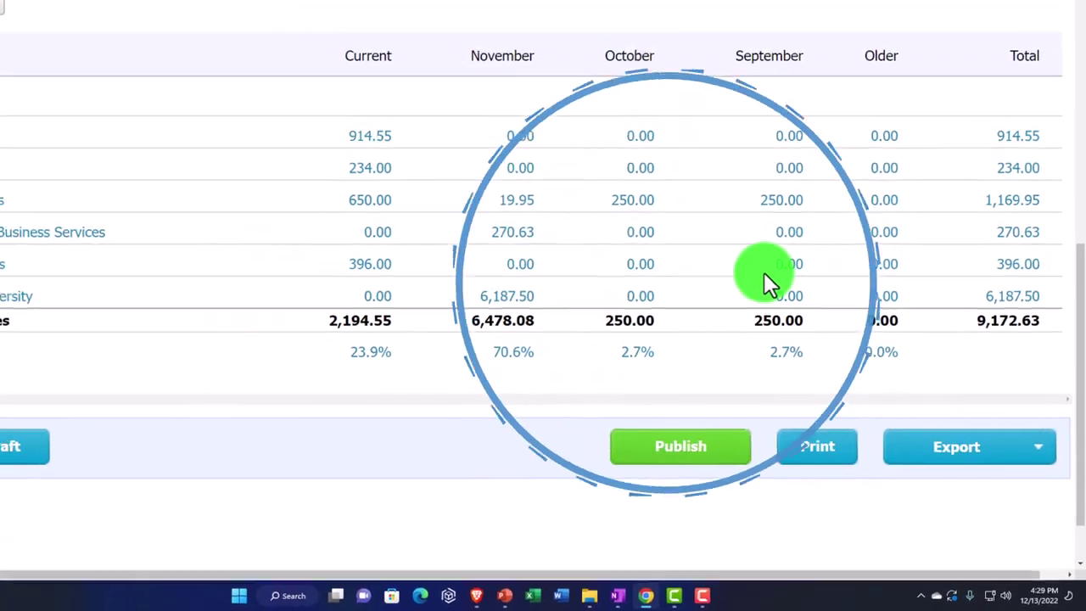
pyautogui.scroll(2, 764, 284)
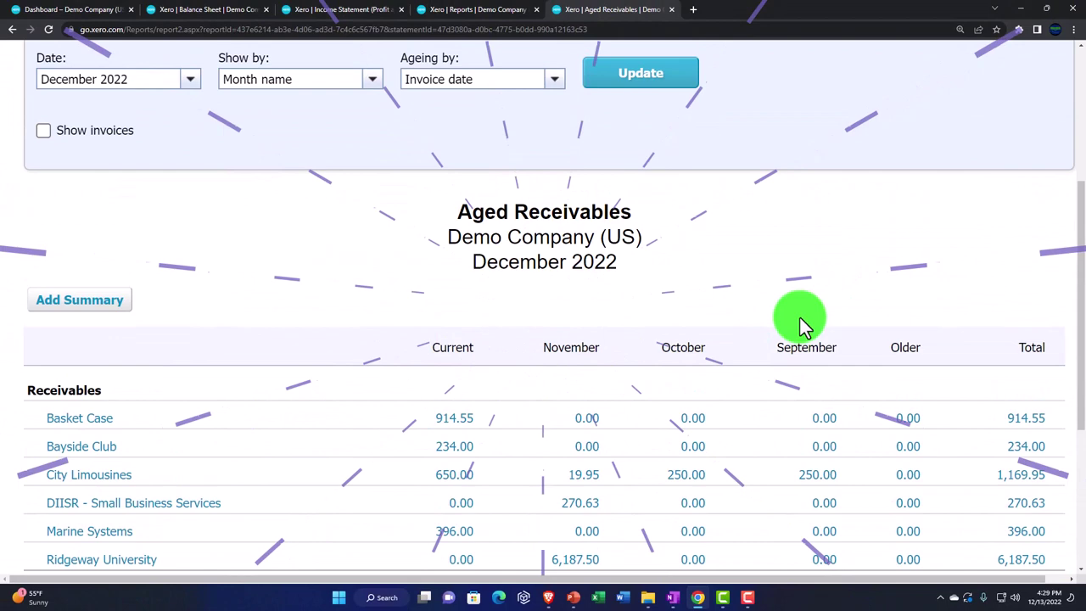
pyautogui.scroll(1, 801, 323)
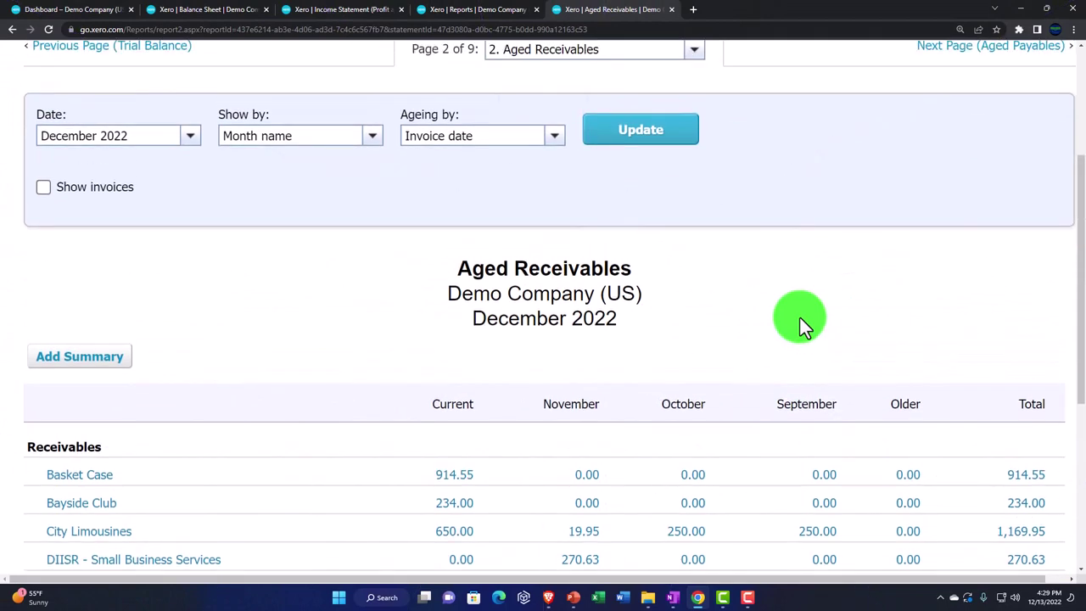
pyautogui.scroll(-3, 799, 316)
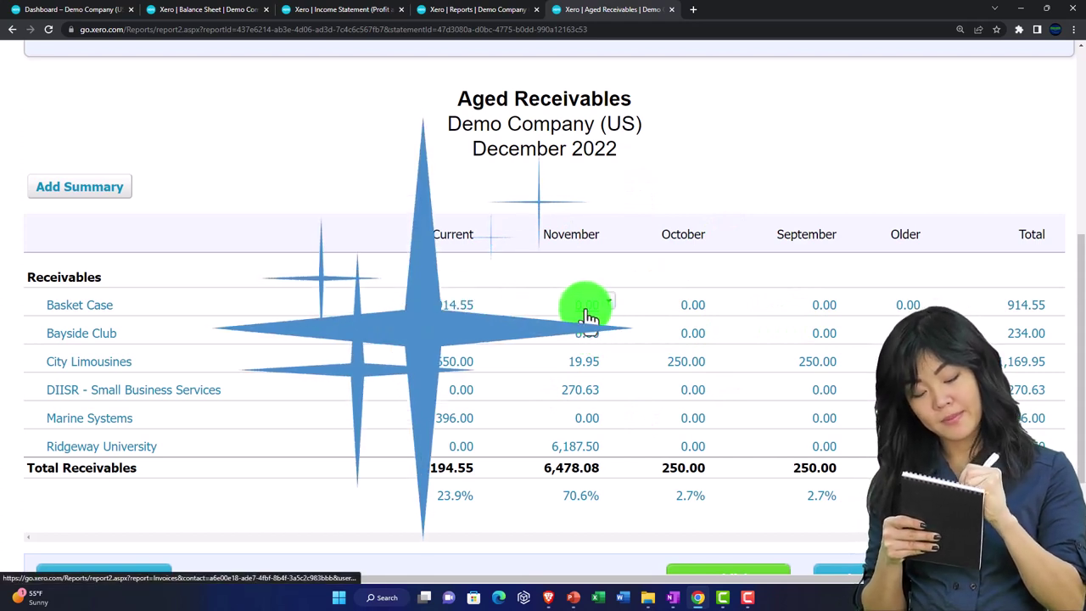
pyautogui.scroll(4, 681, 318)
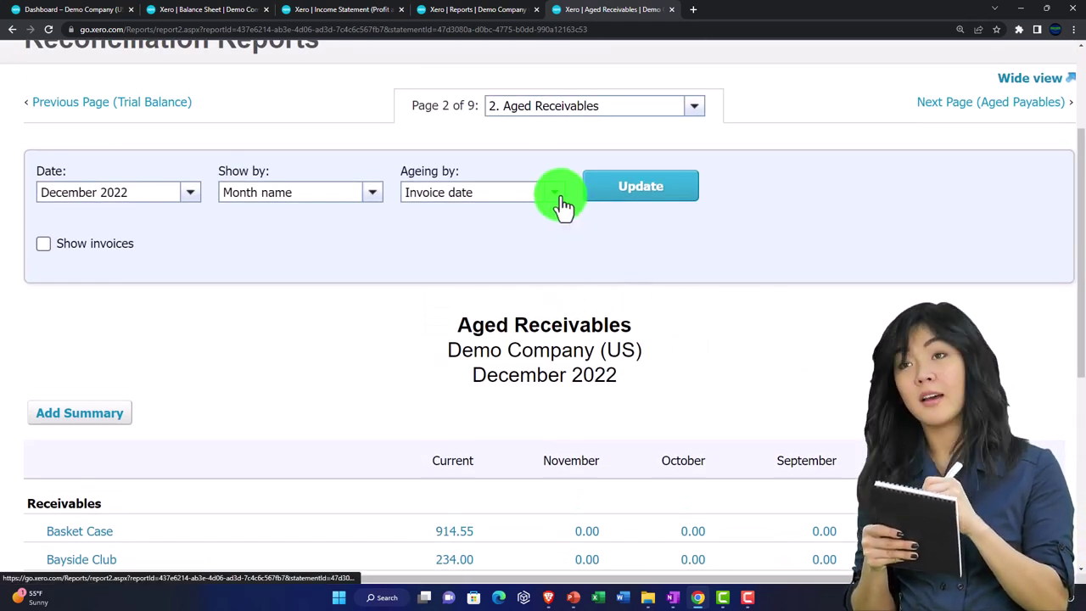
# - Switch the report pack to 9. Journal Report and check its date range and contents
pyautogui.click(693, 106)
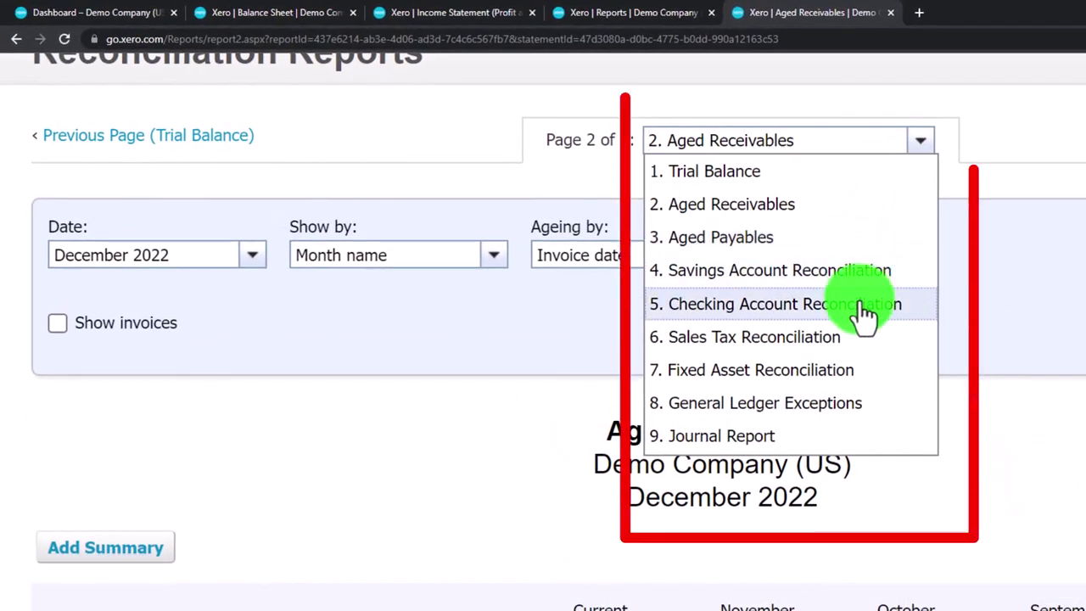
pyautogui.click(849, 438)
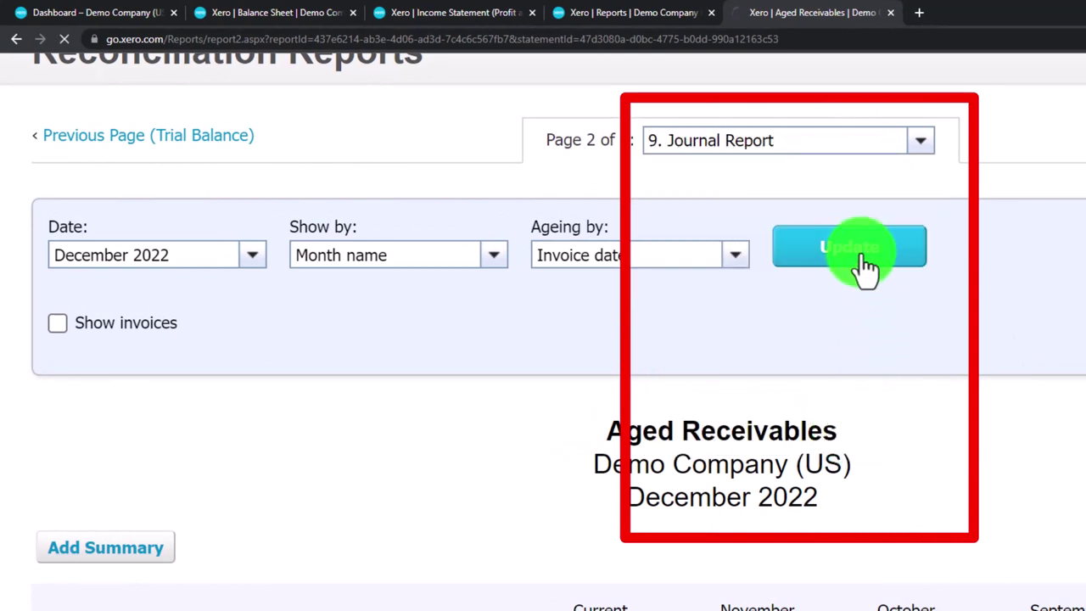
pyautogui.scroll(-5, 851, 260)
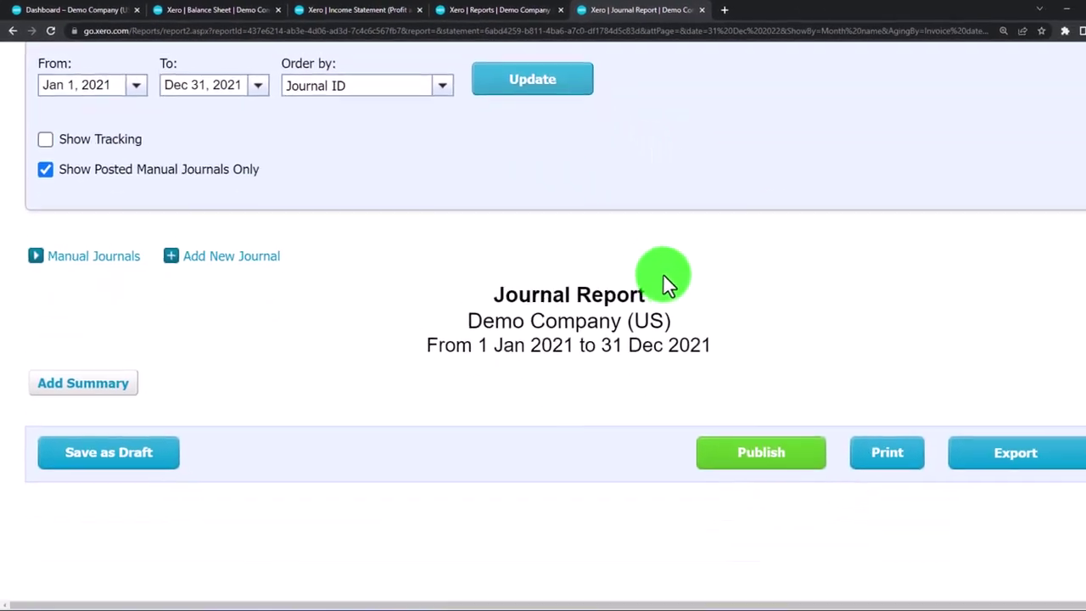
pyautogui.scroll(2, 634, 263)
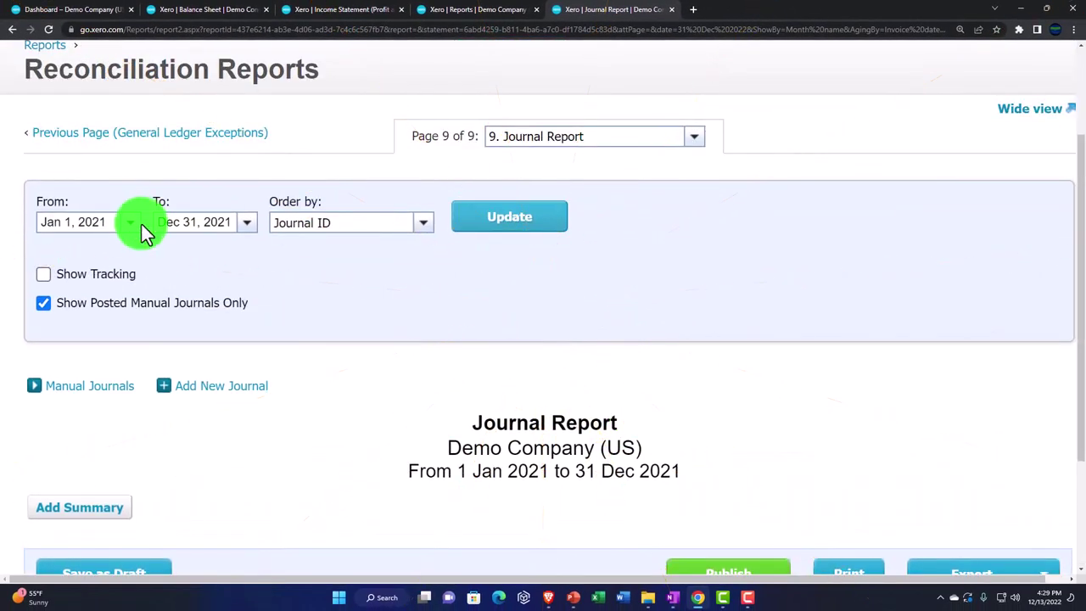
# - Set the Journal Report's From date to Jan 1, 2022
pyautogui.click(131, 223)
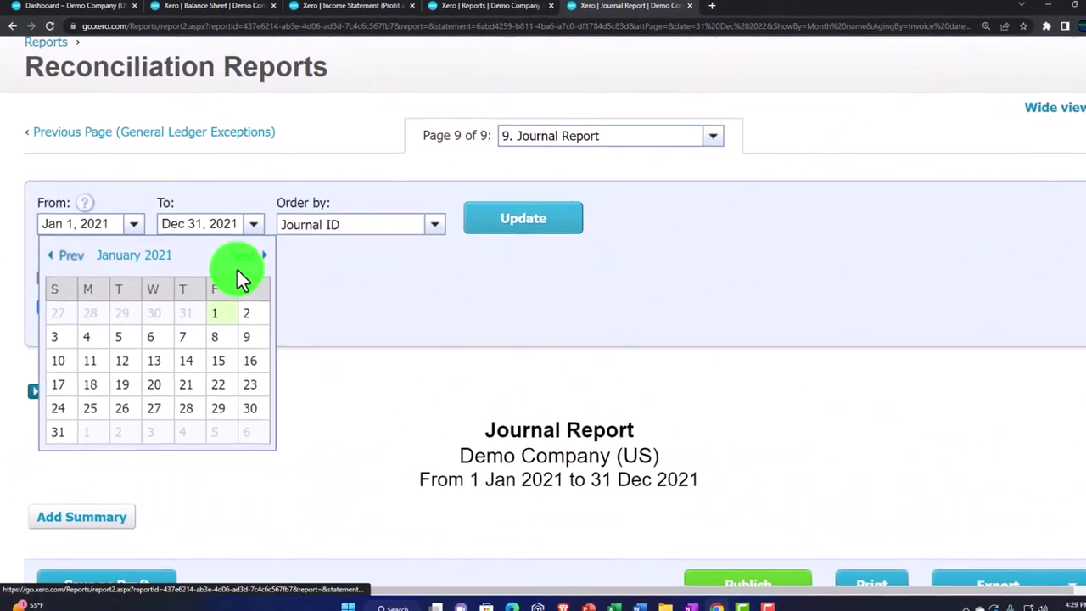
pyautogui.click(238, 253)
pyautogui.click(237, 253)
pyautogui.click(238, 253)
pyautogui.click(286, 280)
pyautogui.click(286, 280)
pyautogui.click(286, 280)
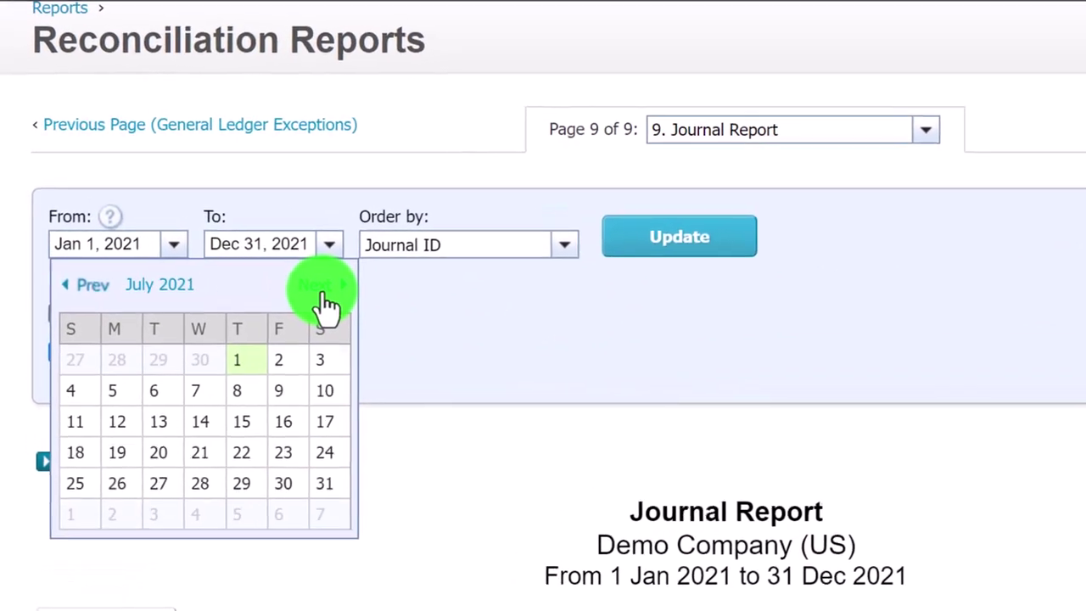
pyautogui.click(285, 280)
pyautogui.click(286, 280)
pyautogui.click(285, 280)
pyautogui.click(286, 279)
pyautogui.click(339, 309)
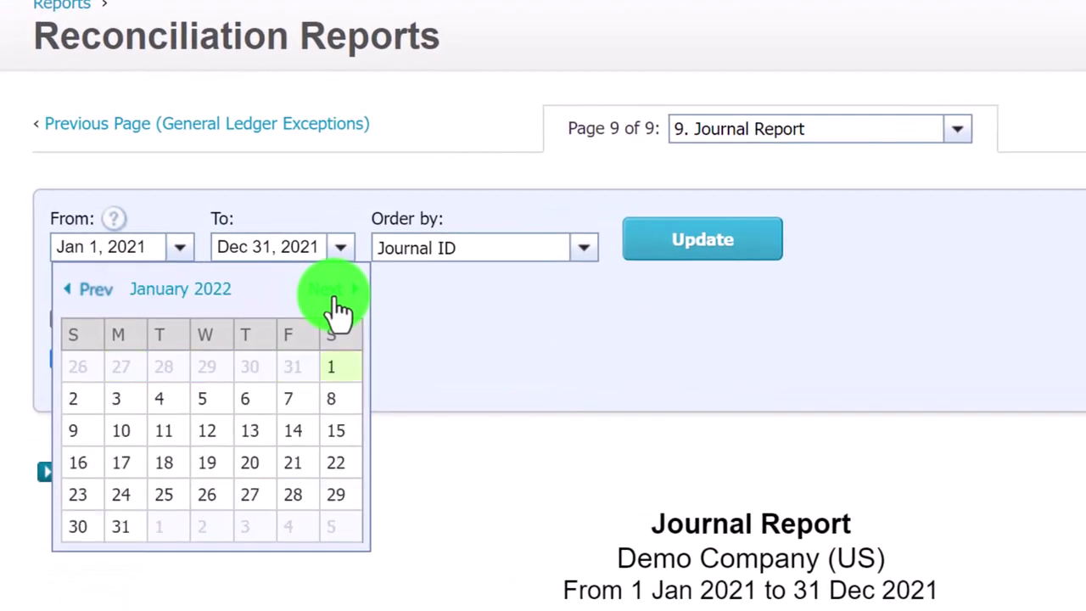
pyautogui.click(339, 310)
pyautogui.click(75, 290)
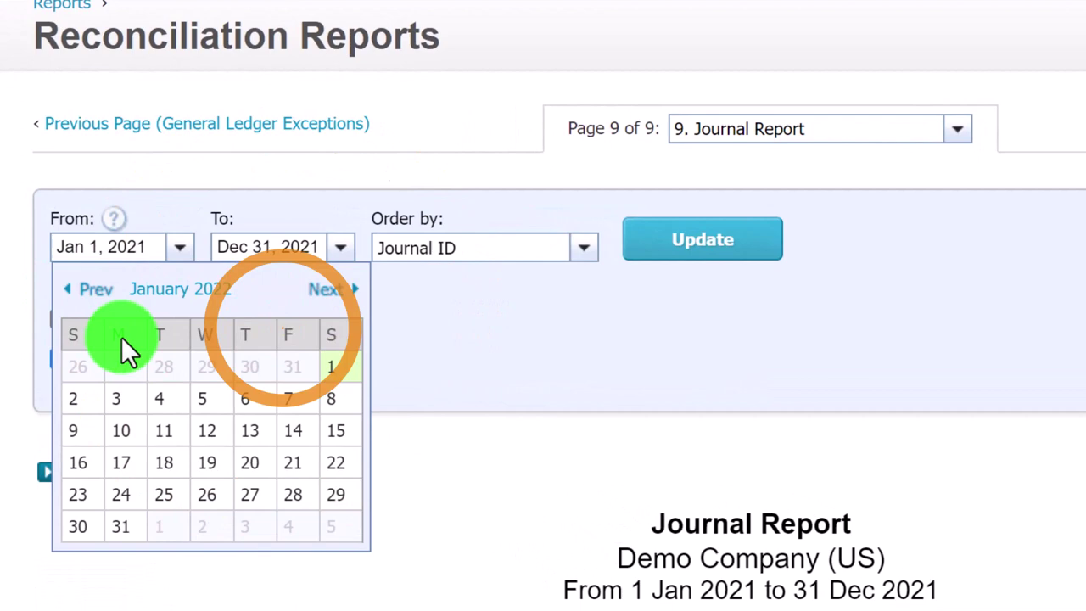
pyautogui.click(329, 367)
# - Set the Journal Report's To date to Dec 31, 2022 and update the report
pyautogui.click(341, 254)
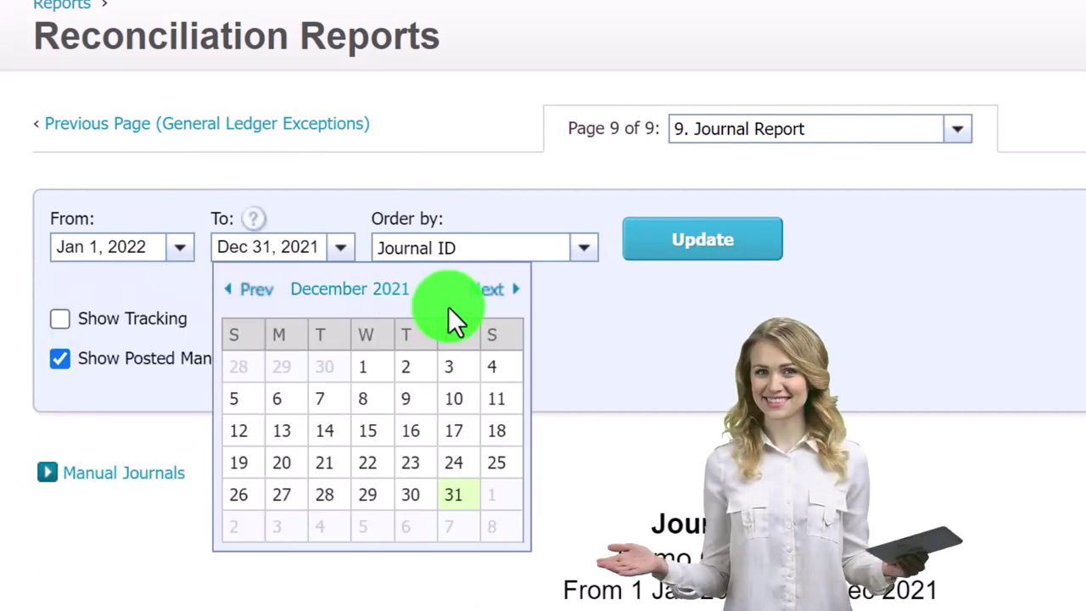
pyautogui.click(495, 295)
pyautogui.click(495, 295)
pyautogui.click(495, 295)
pyautogui.click(494, 296)
pyautogui.click(494, 295)
pyautogui.click(494, 295)
pyautogui.click(494, 295)
pyautogui.click(495, 295)
pyautogui.click(494, 295)
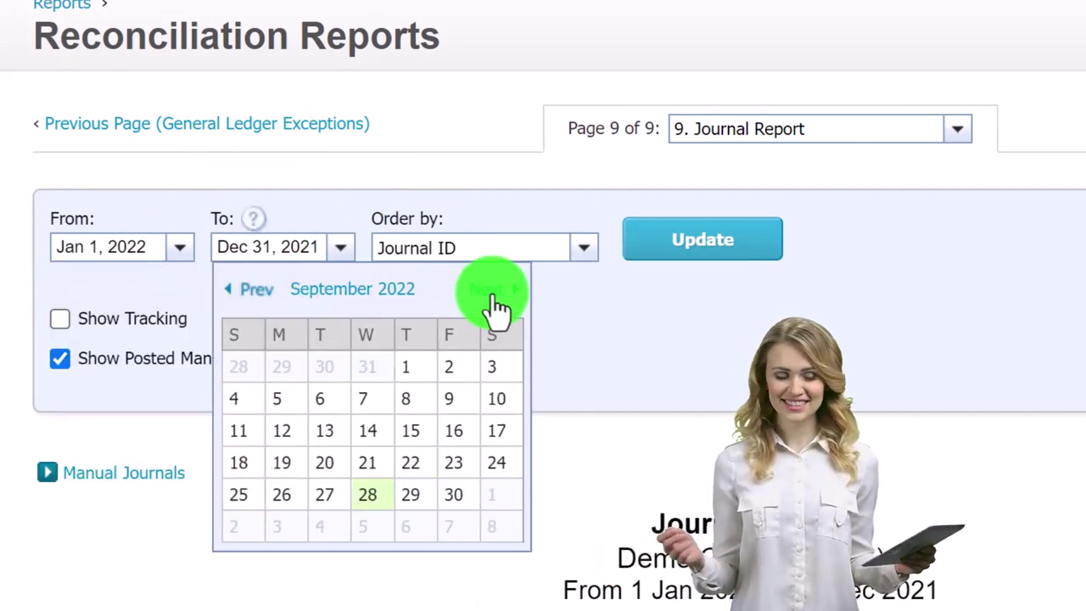
pyautogui.click(495, 295)
pyautogui.click(495, 295)
pyautogui.click(494, 296)
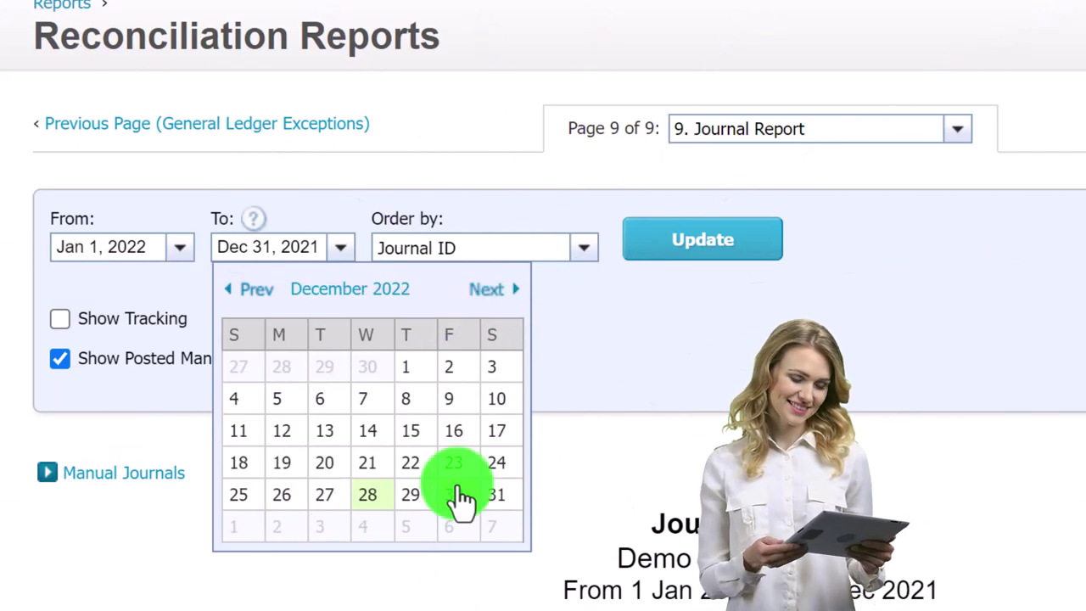
pyautogui.click(494, 494)
pyautogui.click(694, 273)
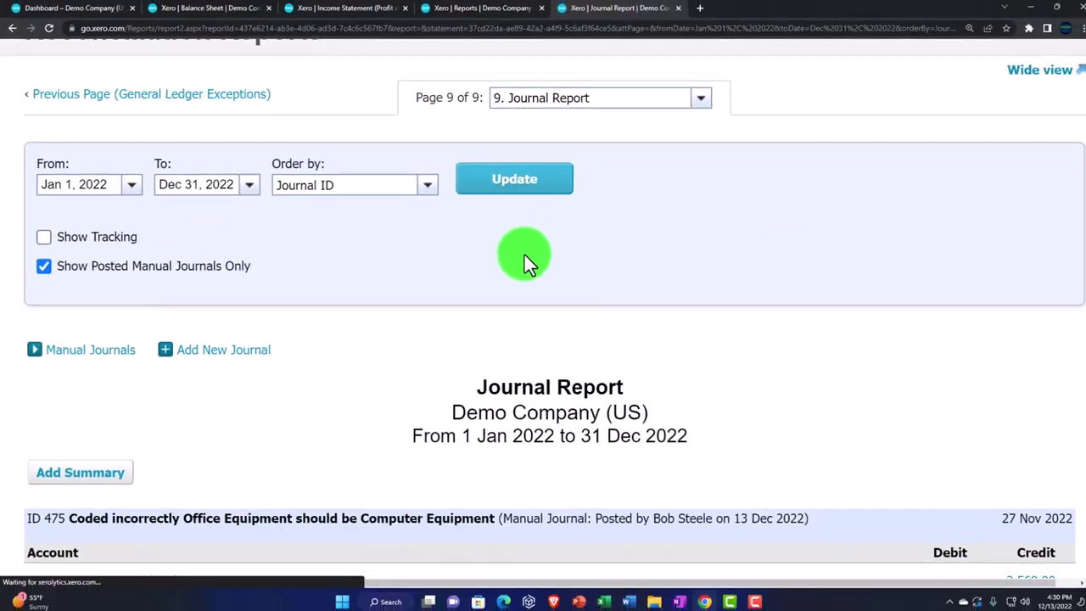
# - Examine the manual journal between Computer Equipment (160) and Office Equipment (150) in the updated Journal Report
pyautogui.scroll(-4, 521, 257)
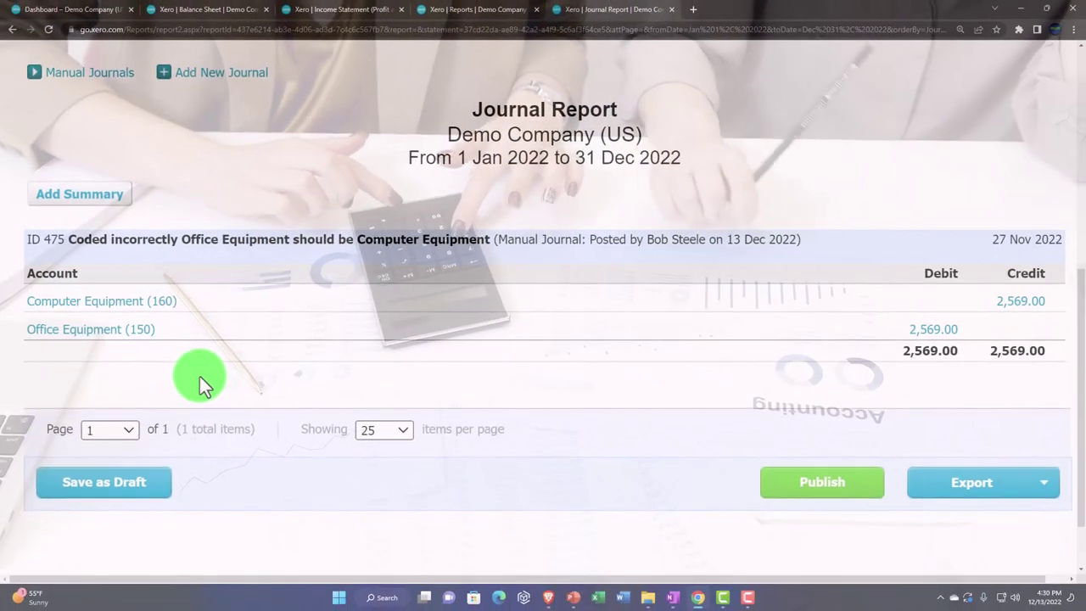
pyautogui.scroll(4, 199, 375)
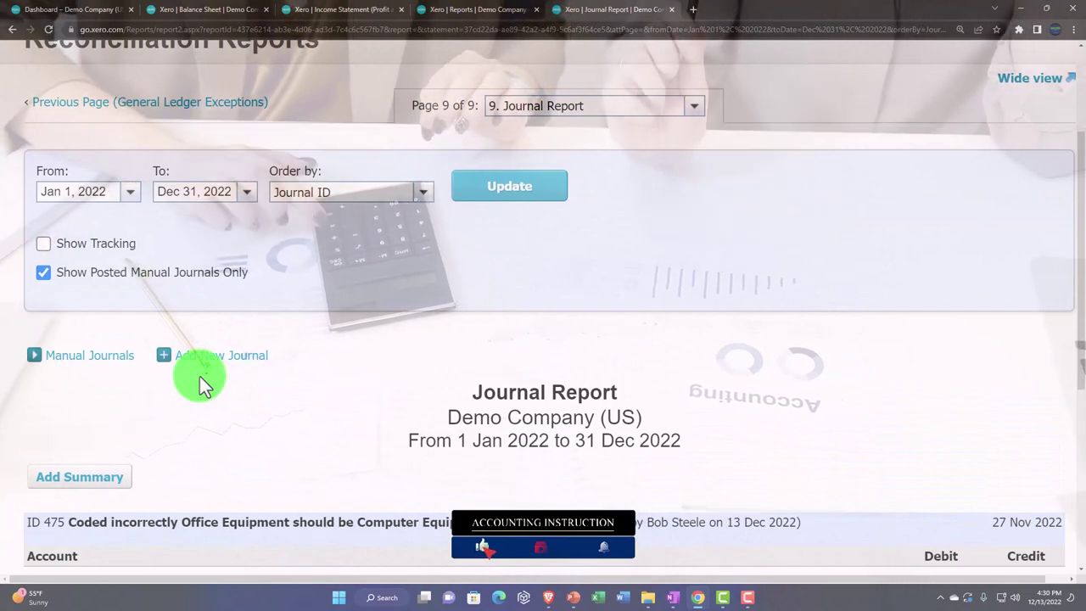
pyautogui.scroll(-2, 199, 376)
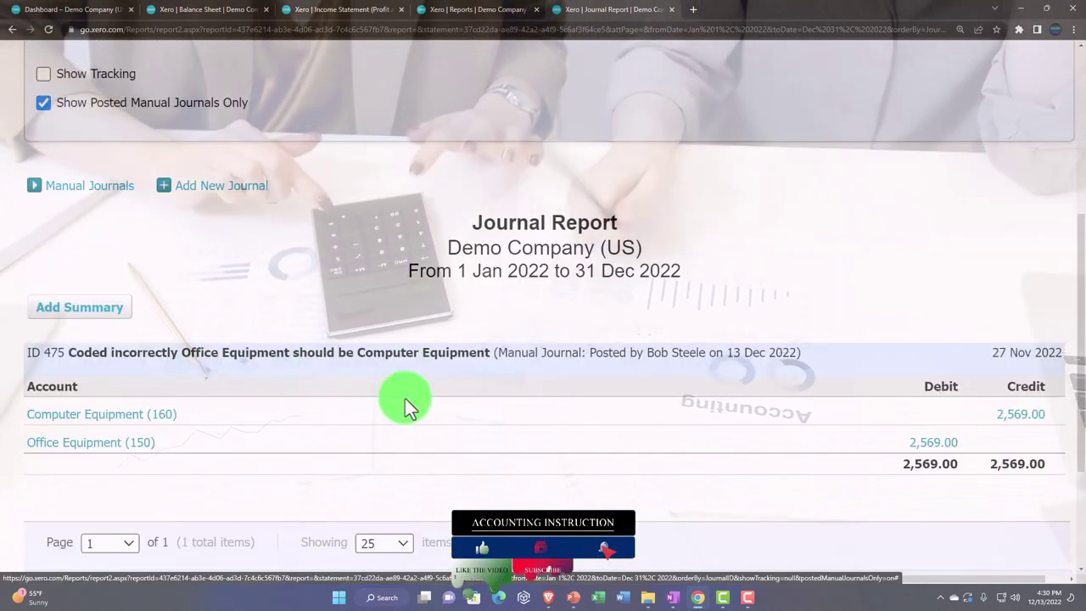
# - Look over the transaction types available to create, including Manual journal, without starting one, and return to the Journal Report
pyautogui.scroll(3, 406, 408)
pyautogui.scroll(1, 408, 411)
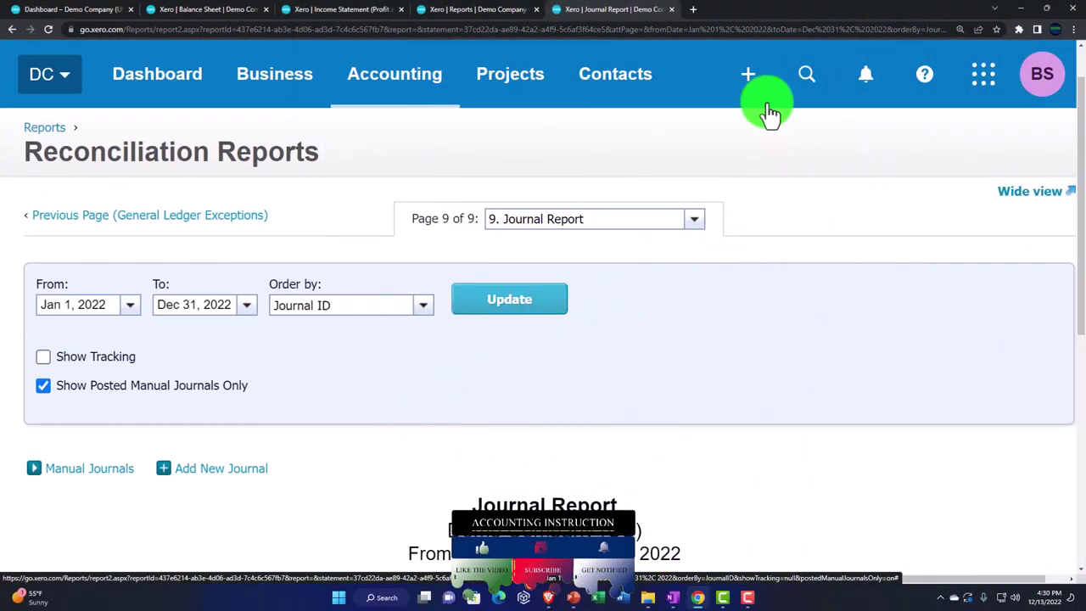
pyautogui.click(749, 75)
pyautogui.click(675, 339)
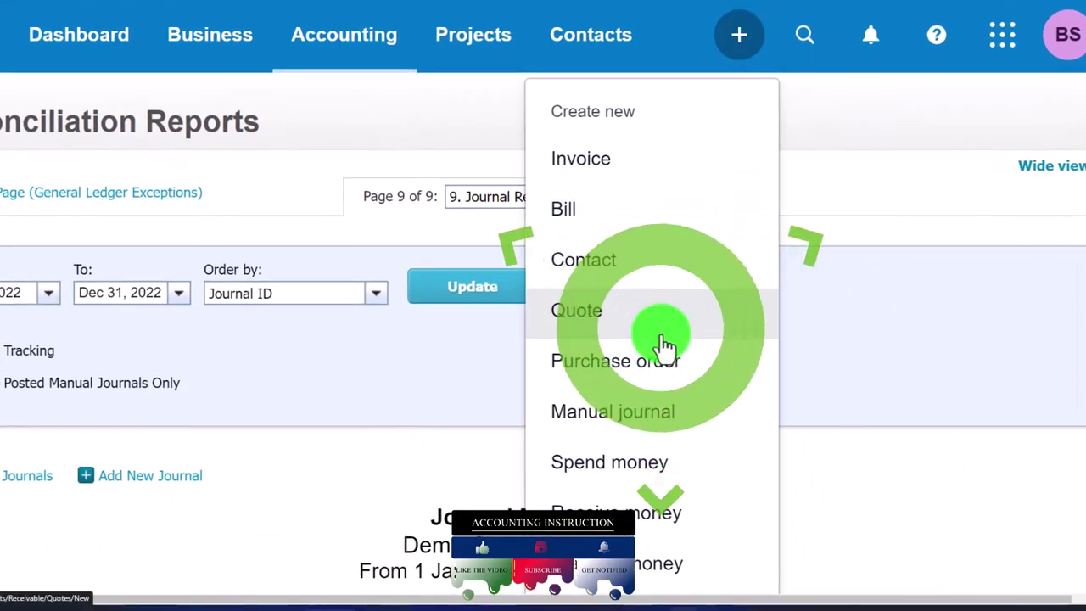
pyautogui.scroll(-2, 664, 344)
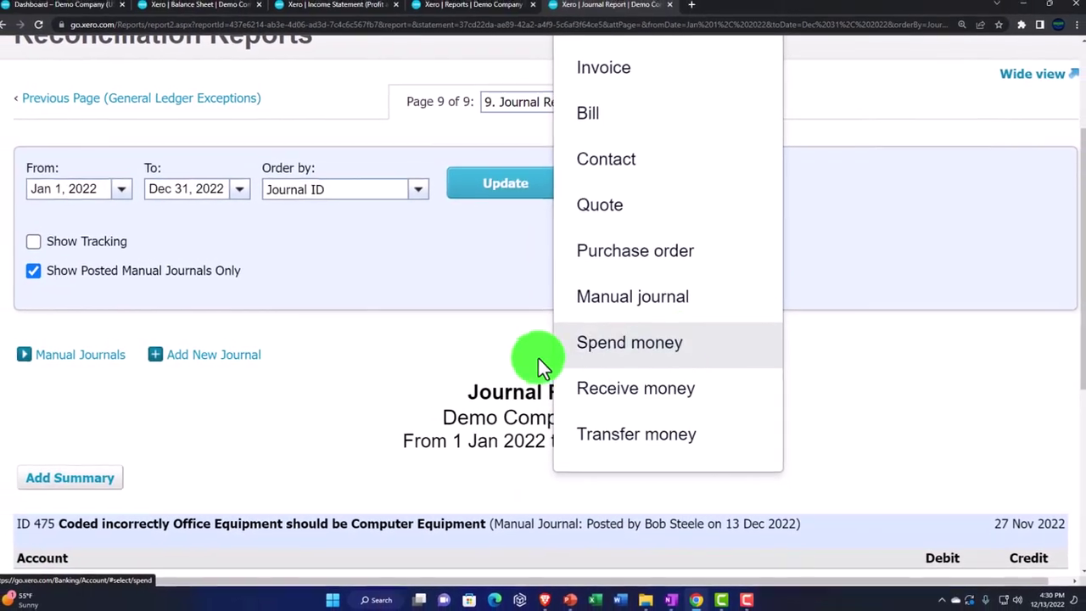
pyautogui.click(412, 358)
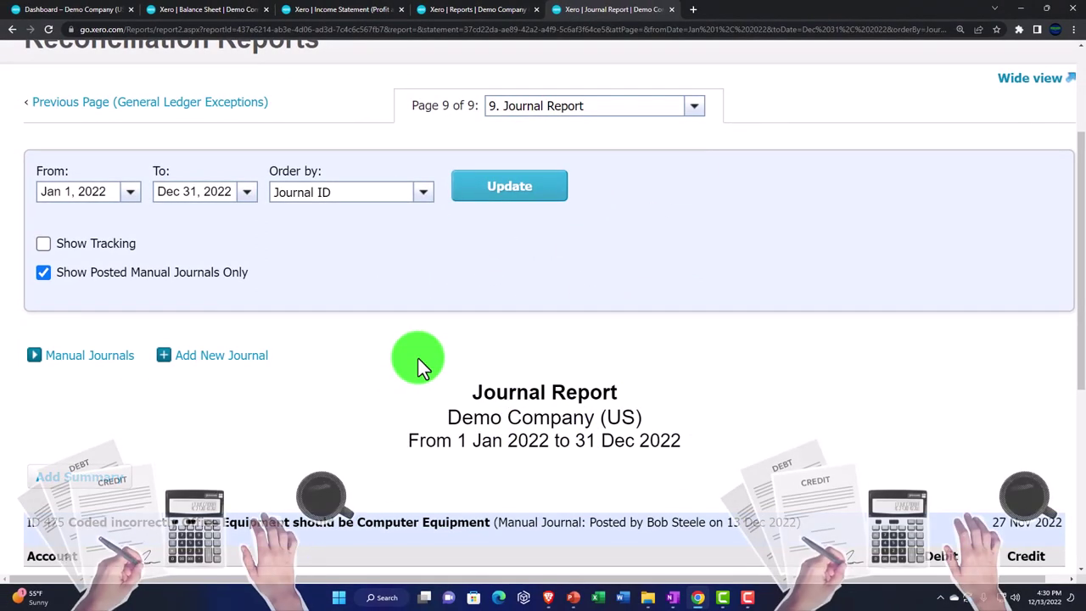
pyautogui.scroll(2, 420, 363)
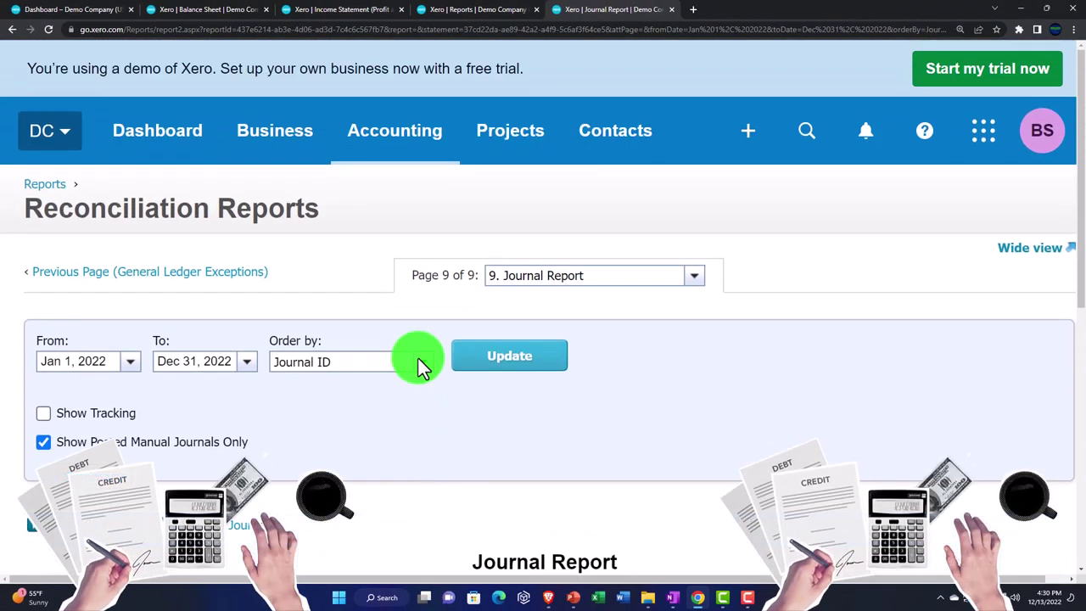